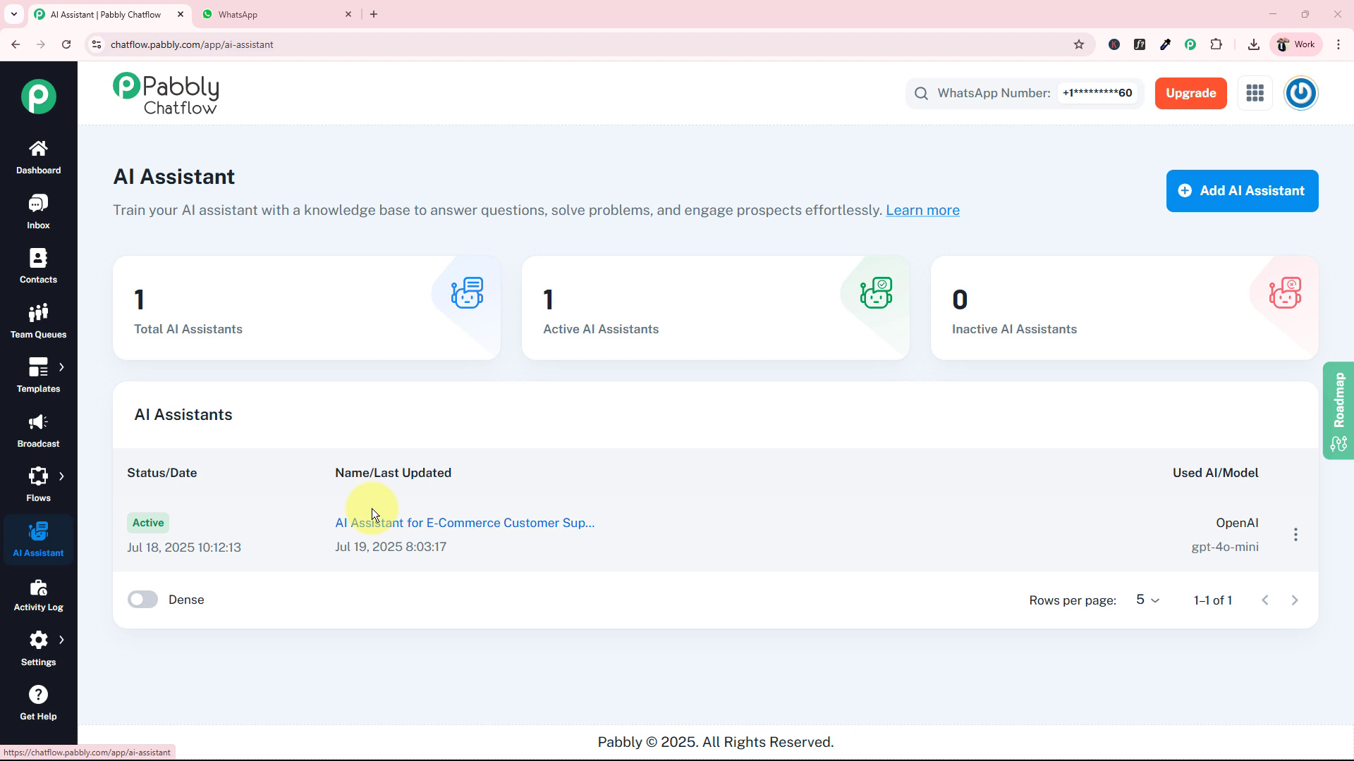
Switch to WhatsApp and send "Where is my order?" in the QuickKart chat.
{"action": "left_click", "coordinate": [253, 13]}
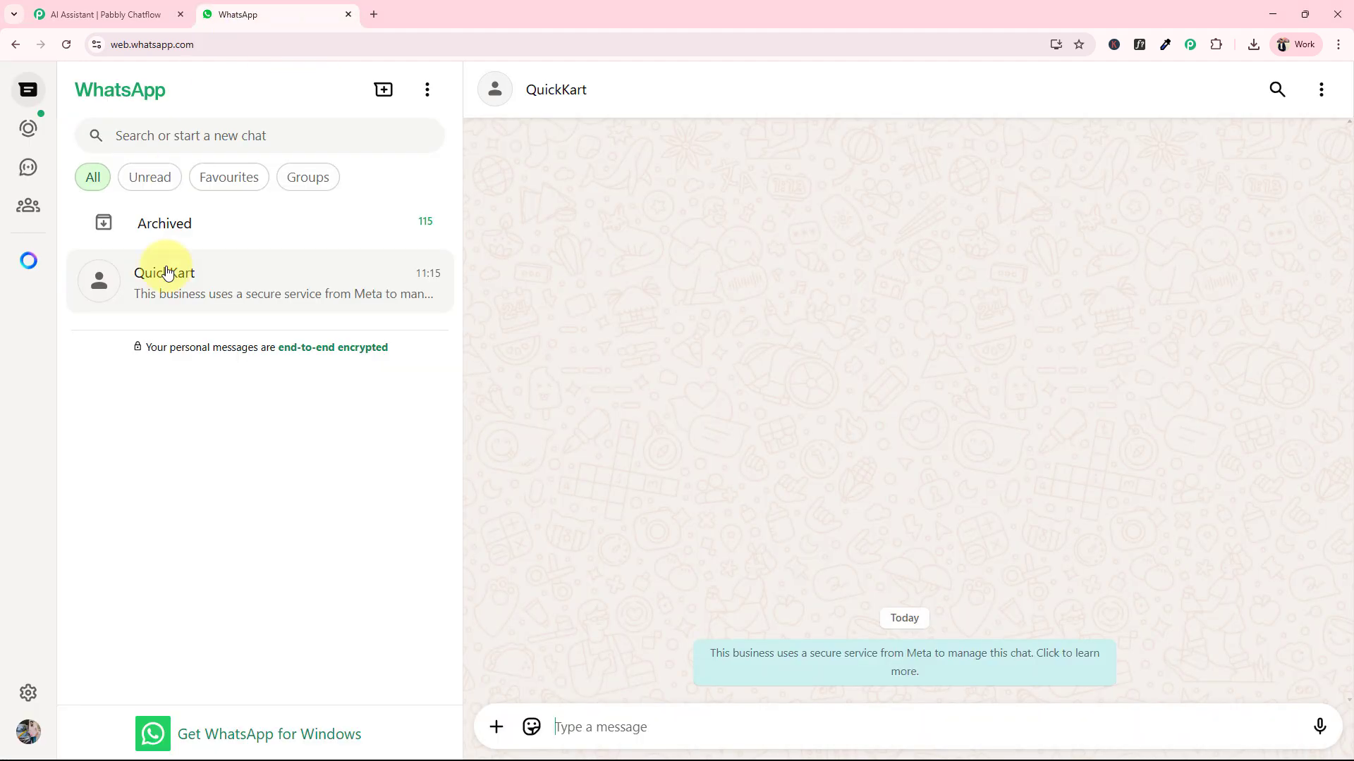
{"action": "left_click", "coordinate": [567, 726]}
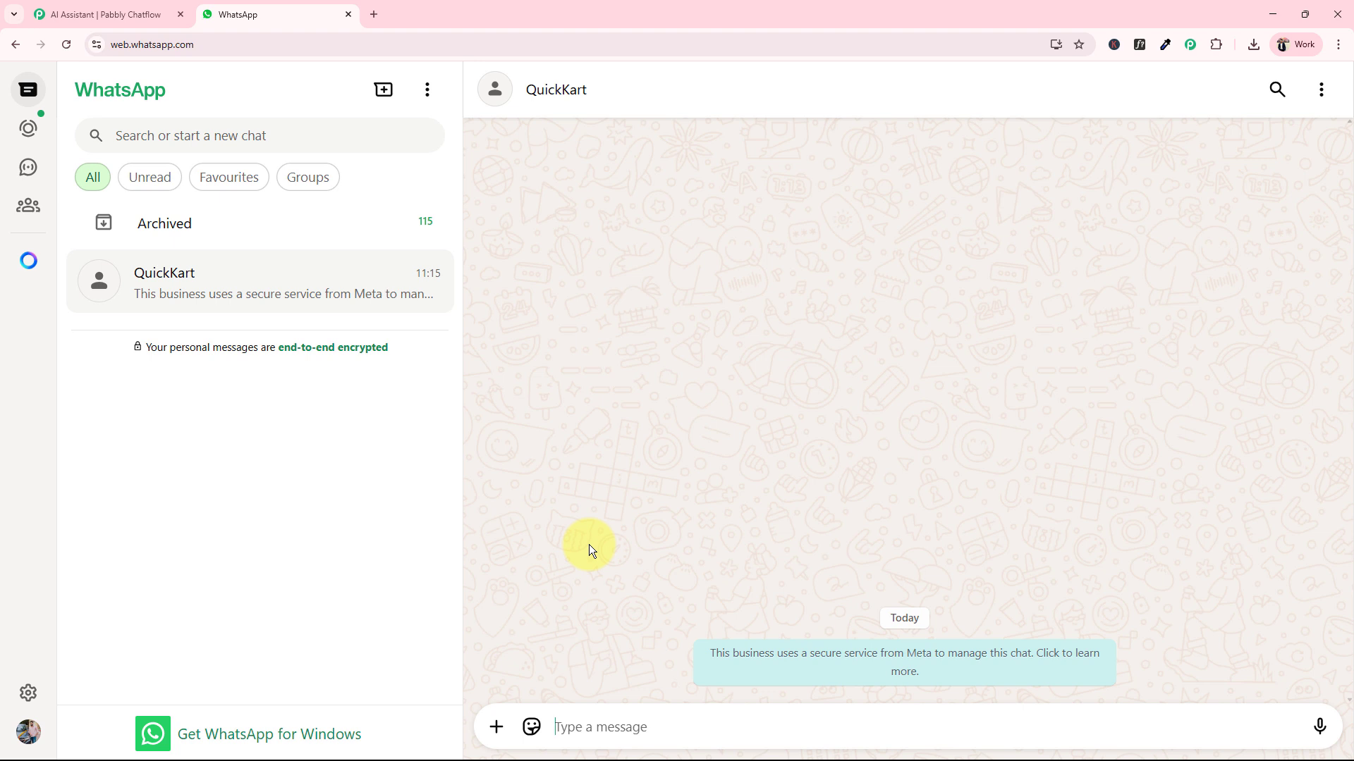
{"action": "type", "text": "Where is my order?"}
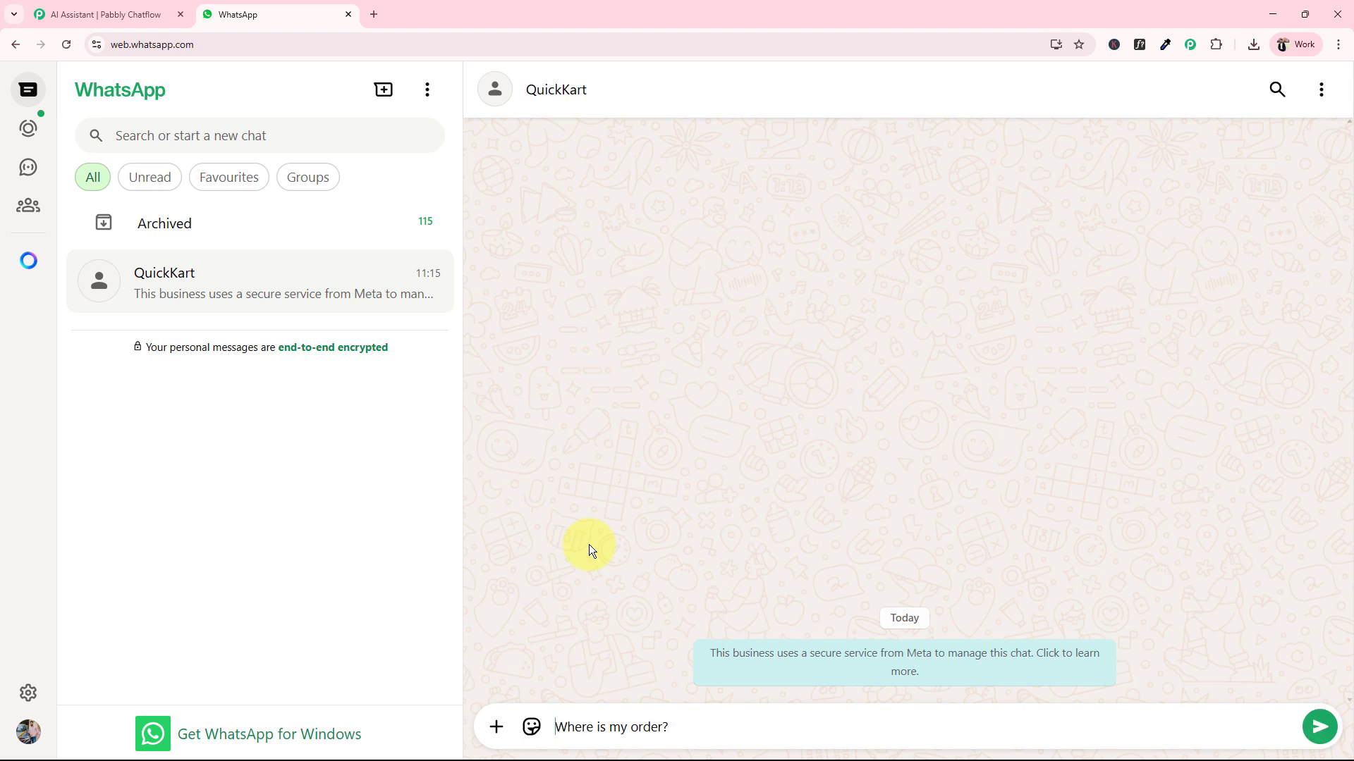
{"action": "key", "text": "Return"}
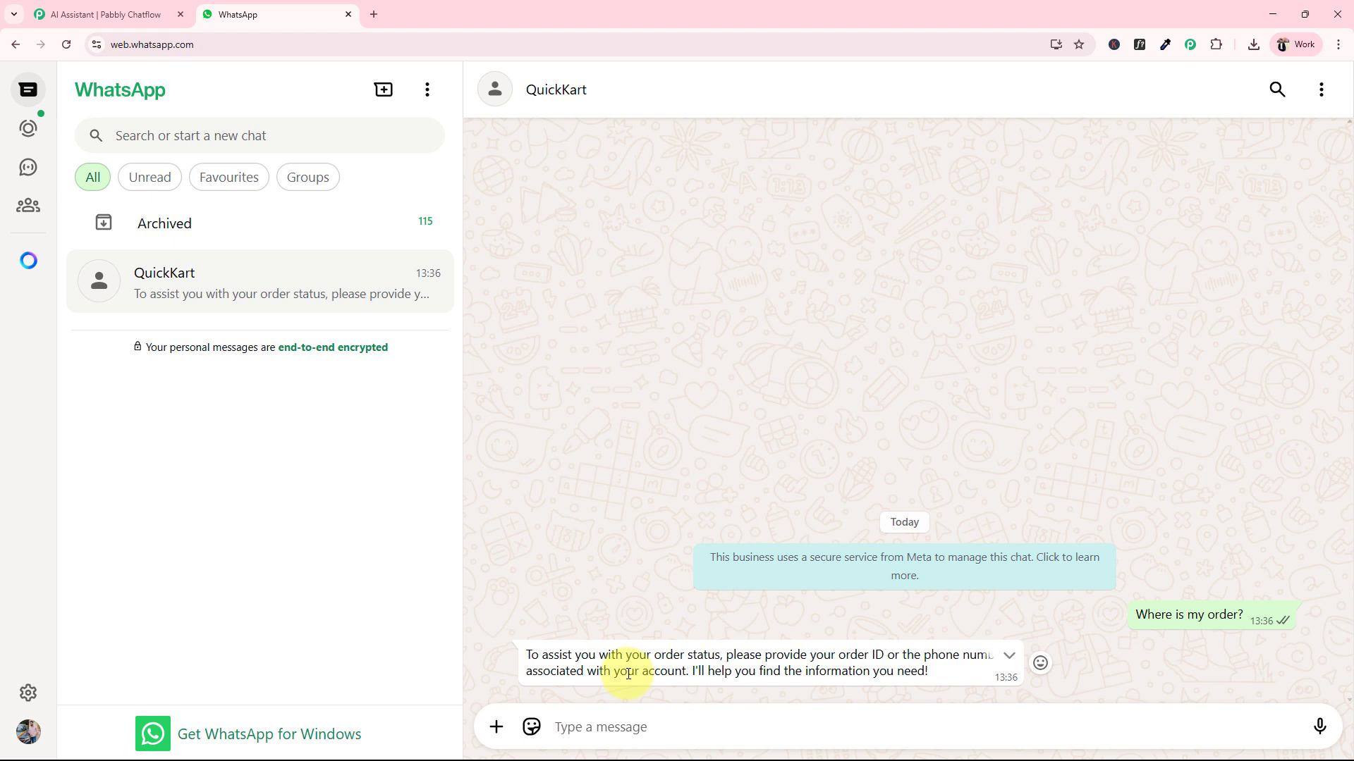
Send "How do I return an item?" and "My payment failed. What should I do?" as separate messages to QuickKart.
{"action": "type", "text": "How do I return an item?"}
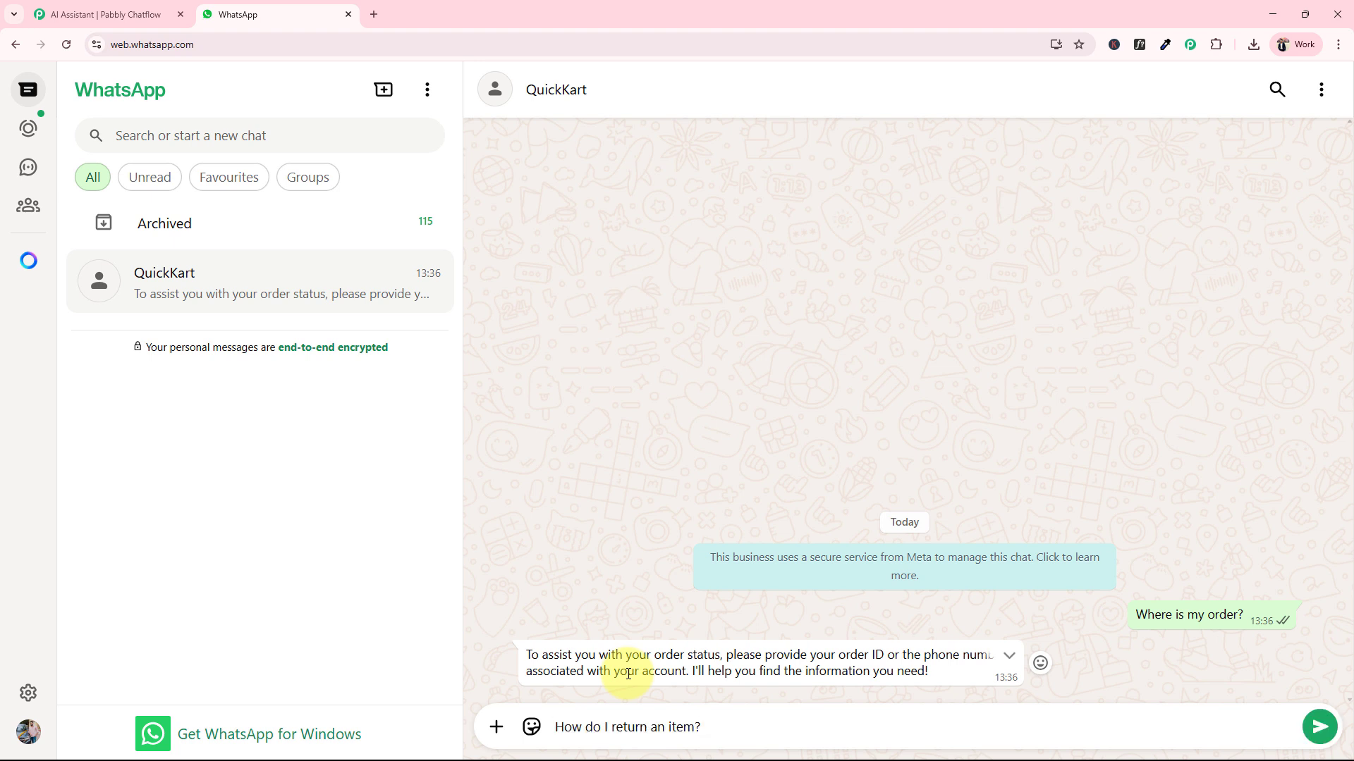
{"action": "key", "text": "Return"}
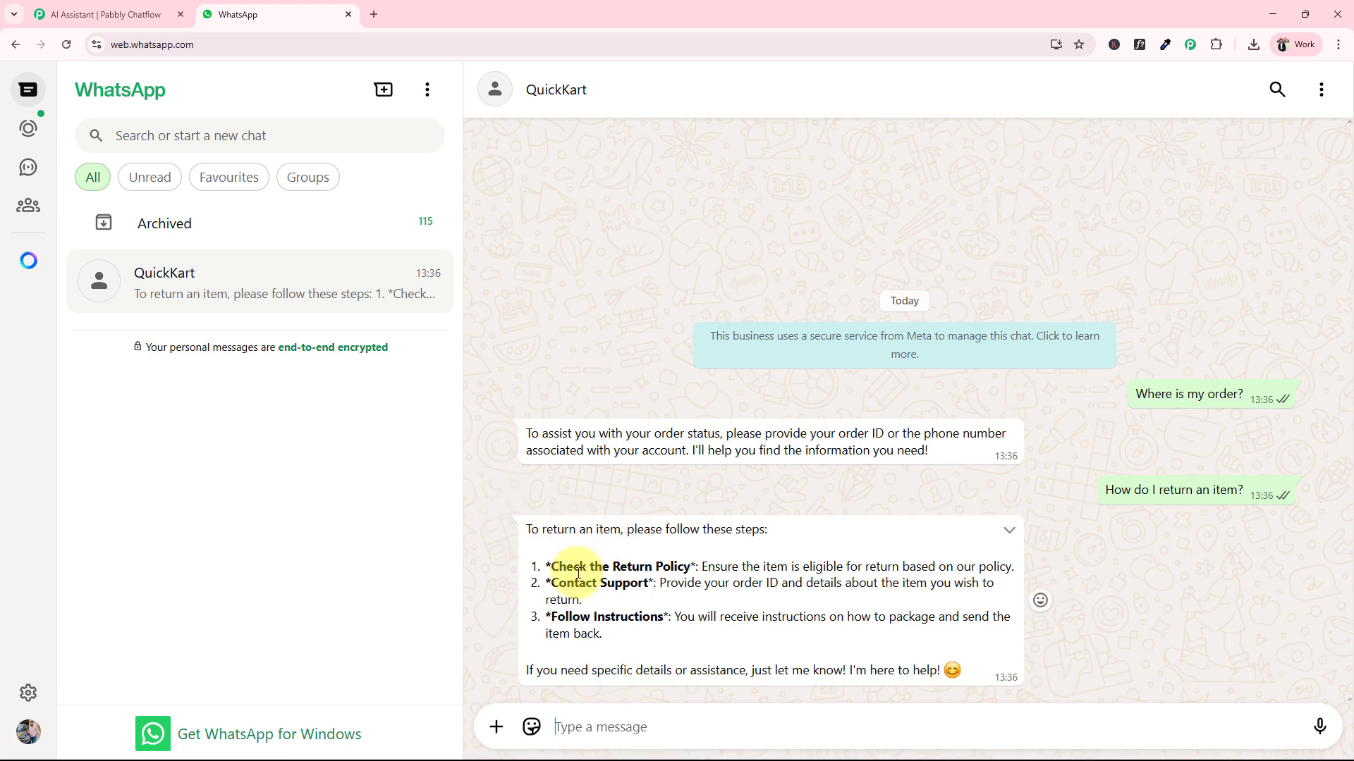
{"action": "type", "text": "My payment failed. What should I do?"}
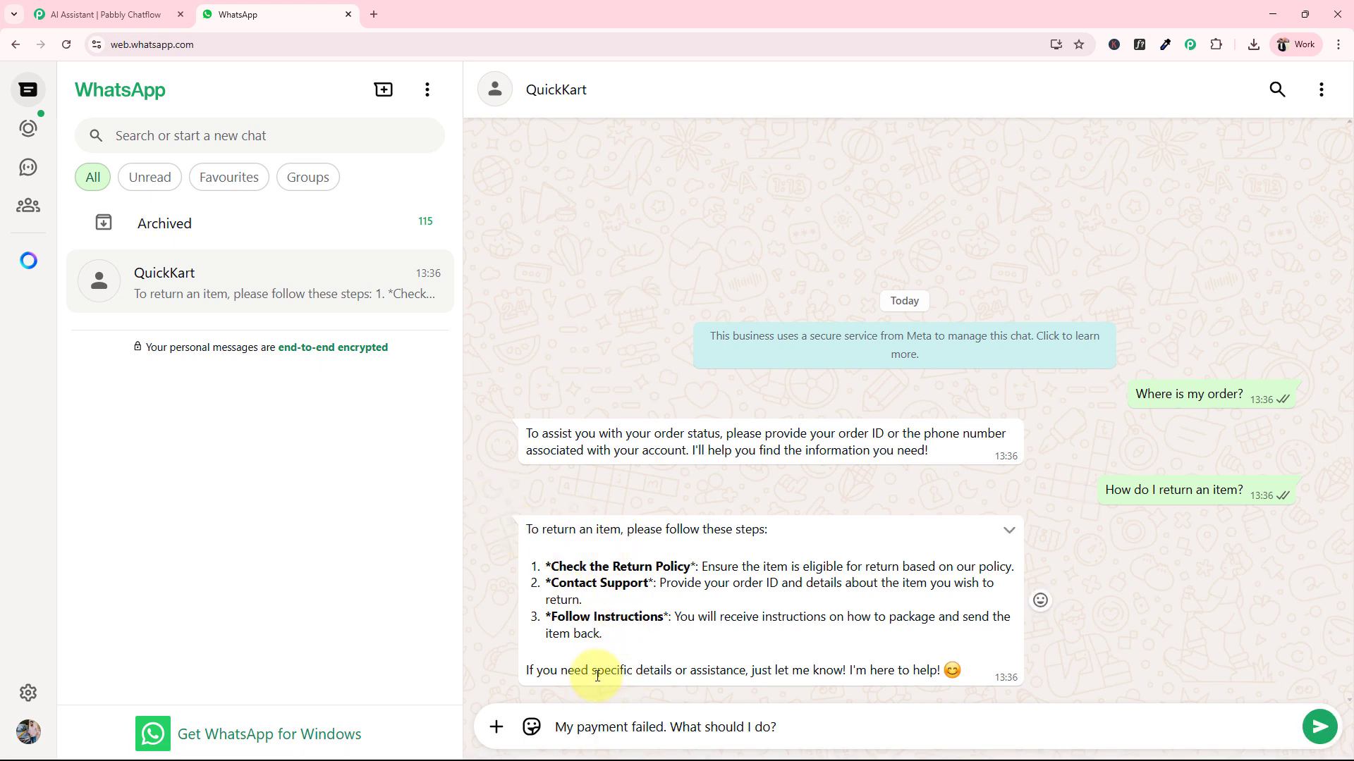
{"action": "key", "text": "Return"}
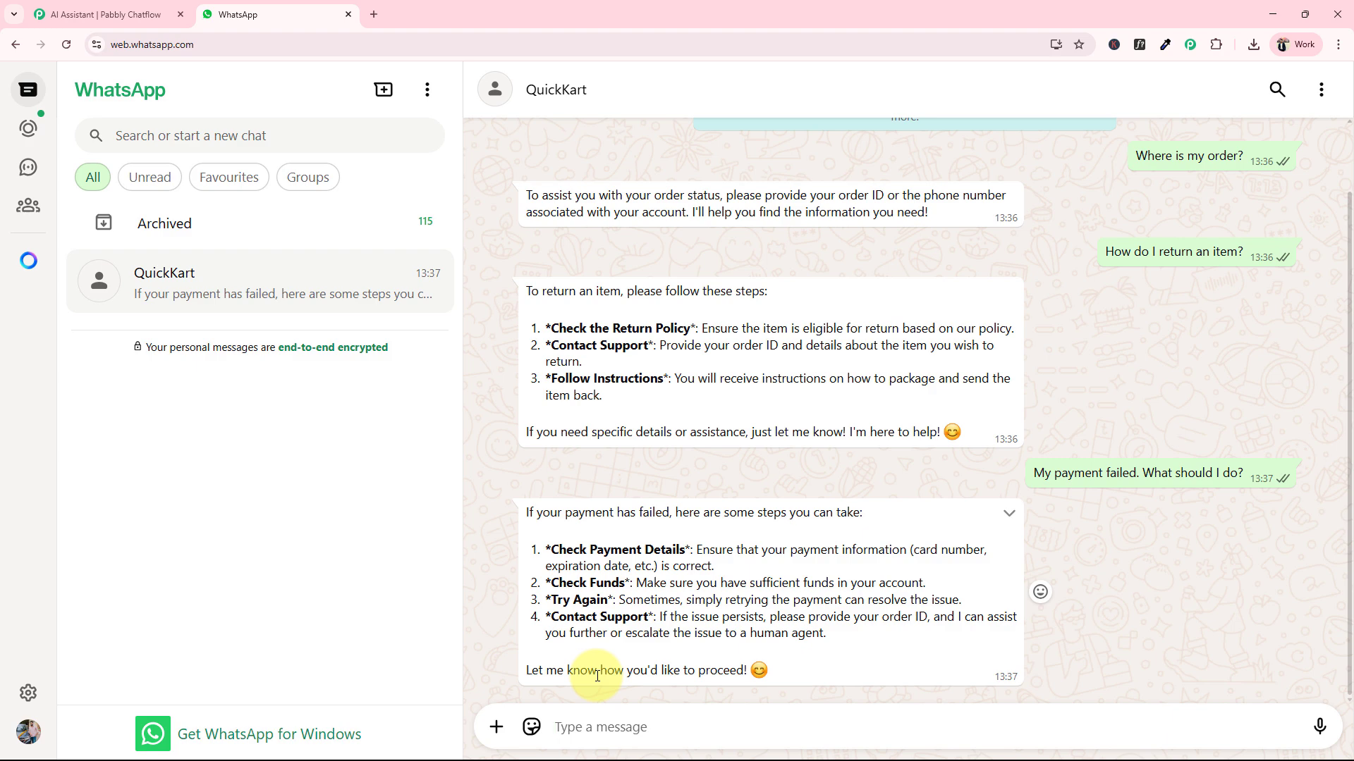
Open the pabbly.com/chatflow website in a new browser tab.
{"action": "left_click", "coordinate": [376, 15]}
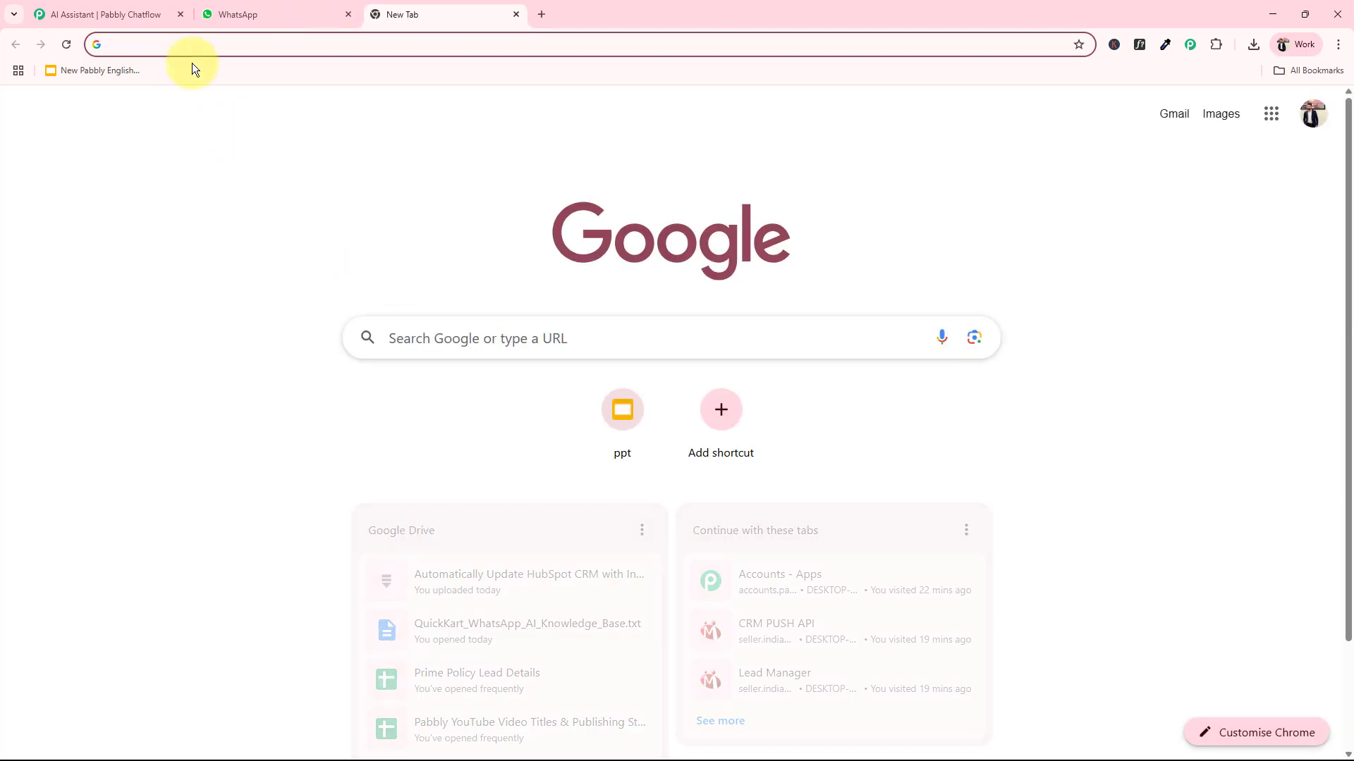
{"action": "type", "text": "pabbly"}
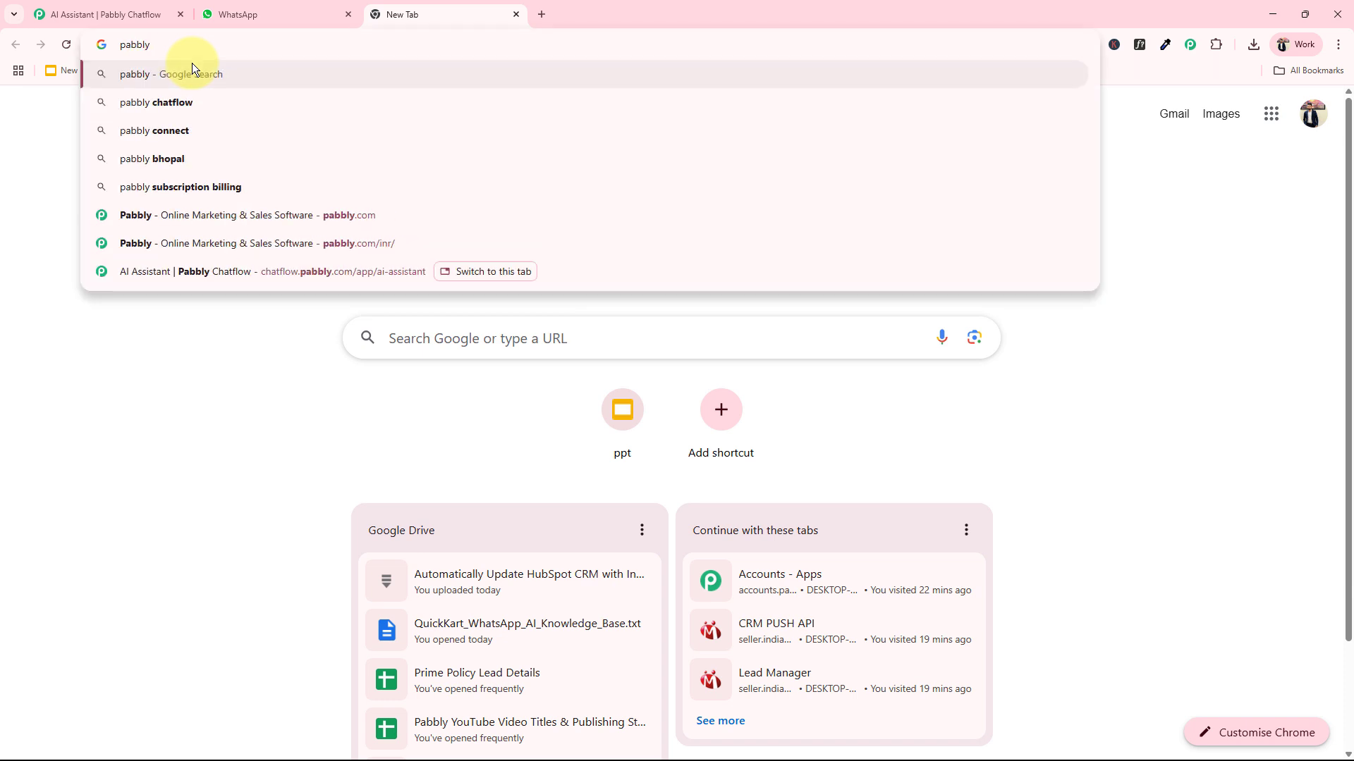
{"action": "type", "text": ".com"}
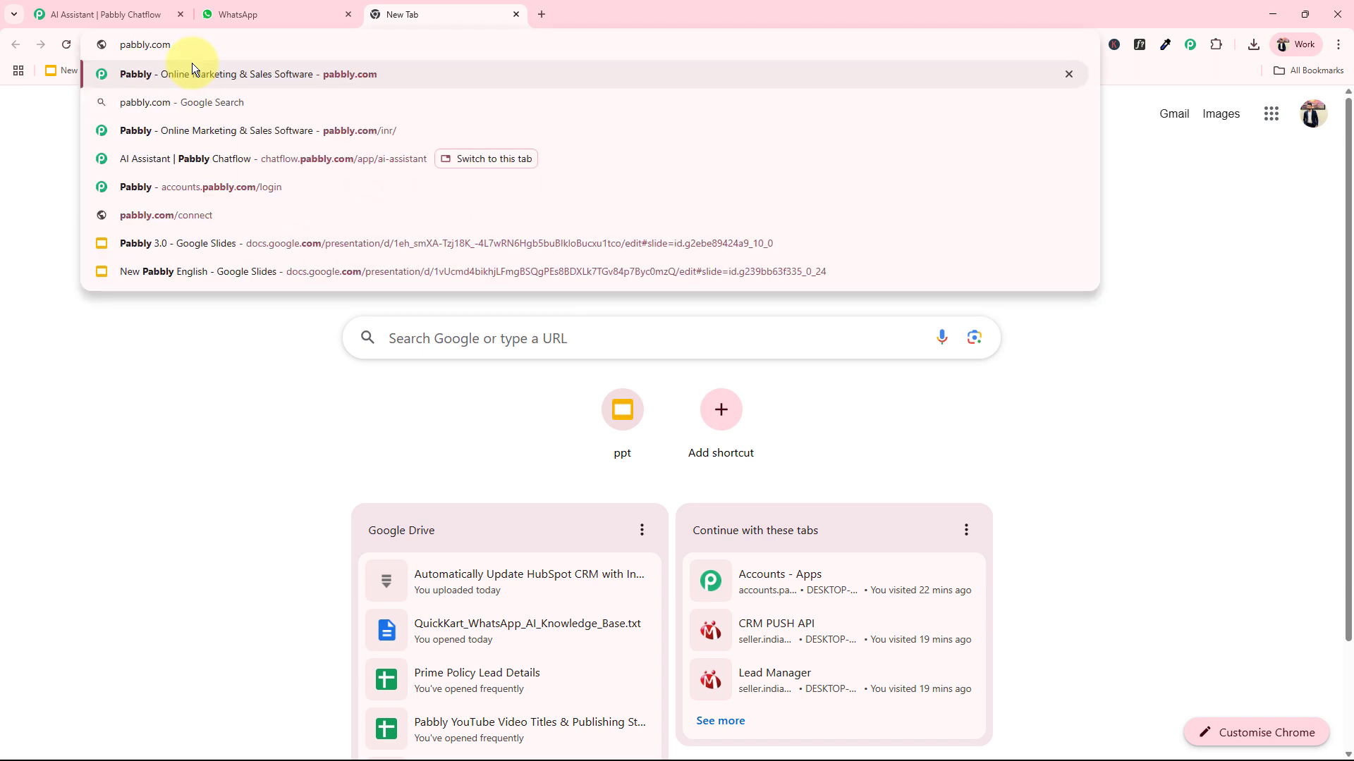
{"action": "type", "text": "/chatfl"}
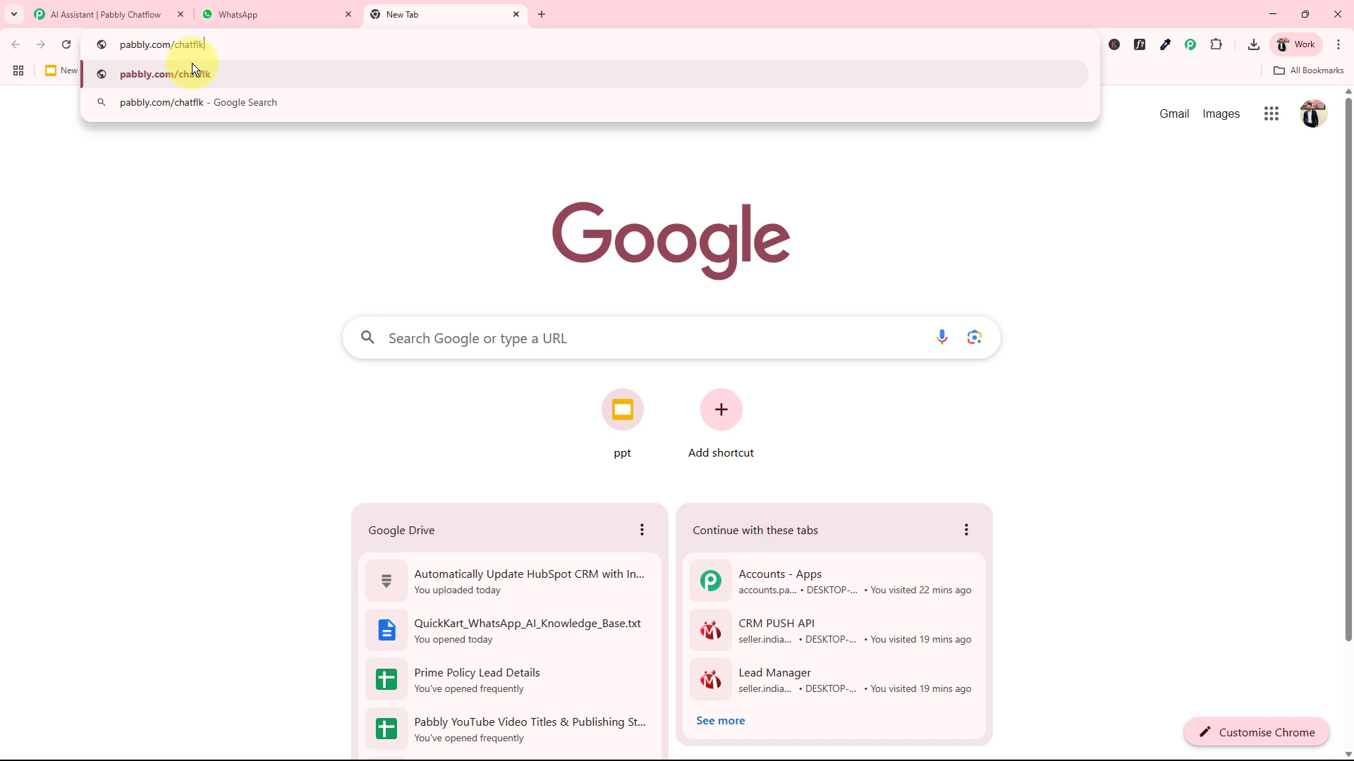
{"action": "type", "text": "ow"}
{"action": "key", "text": "Return"}
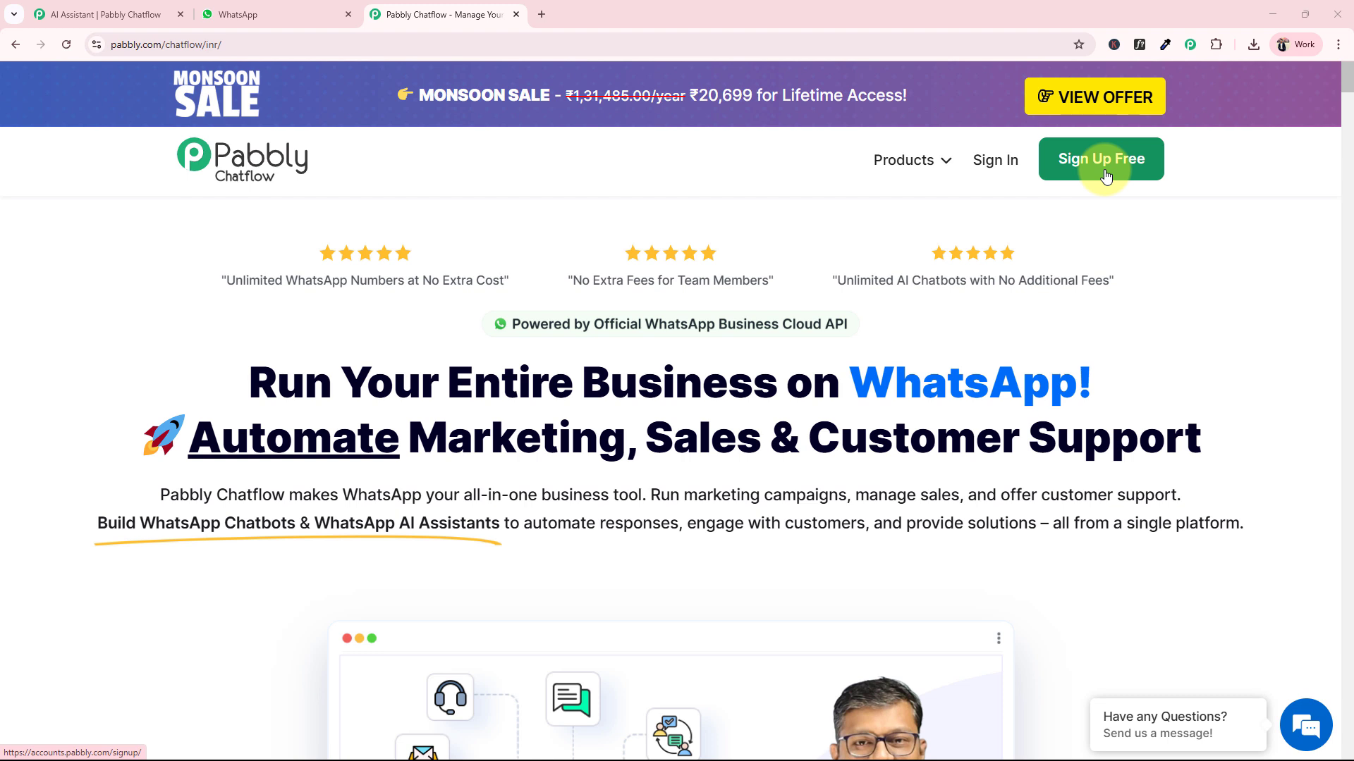
Sign in to Pabbly and access the Pabbly Chatflow app, closing the old AI Assistant browser tab.
{"action": "left_click", "coordinate": [993, 167]}
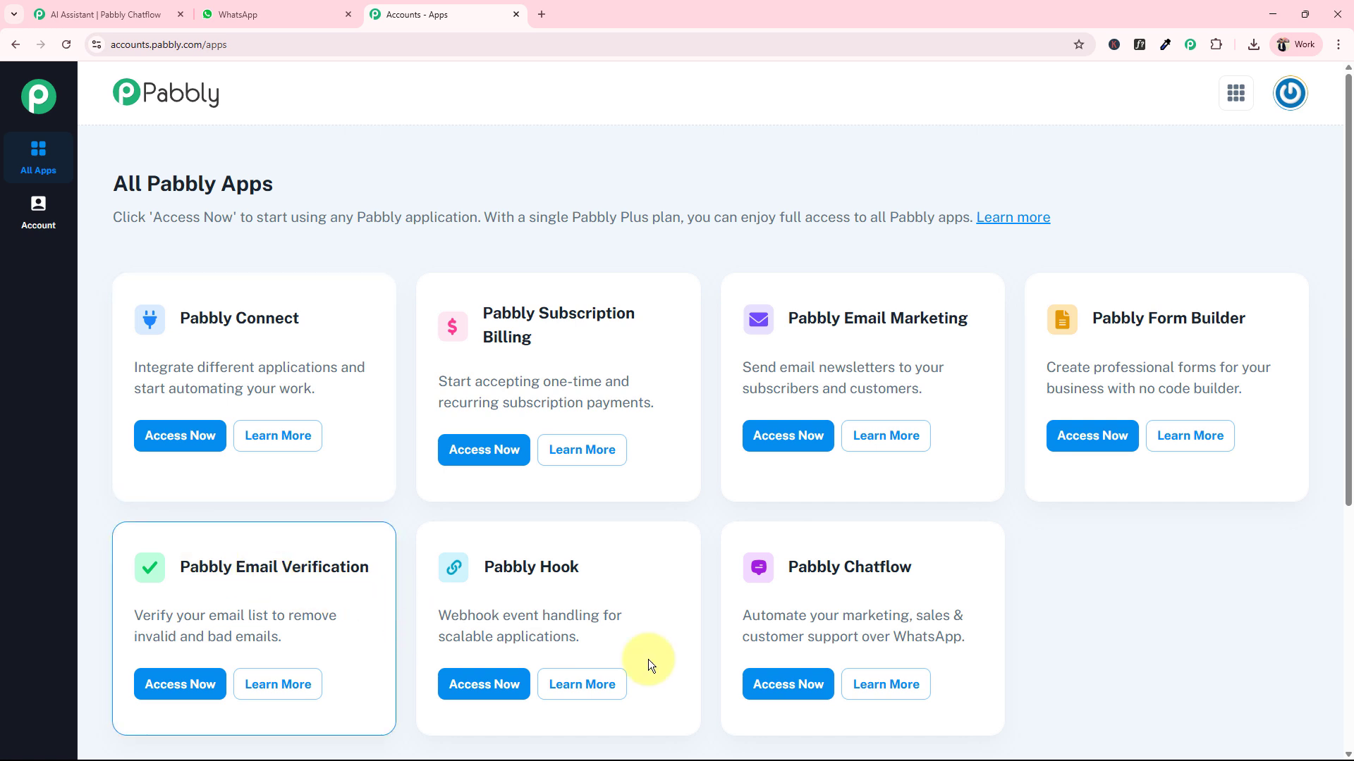
{"action": "left_click_drag", "start_coordinate": [786, 571], "coordinate": [917, 566]}
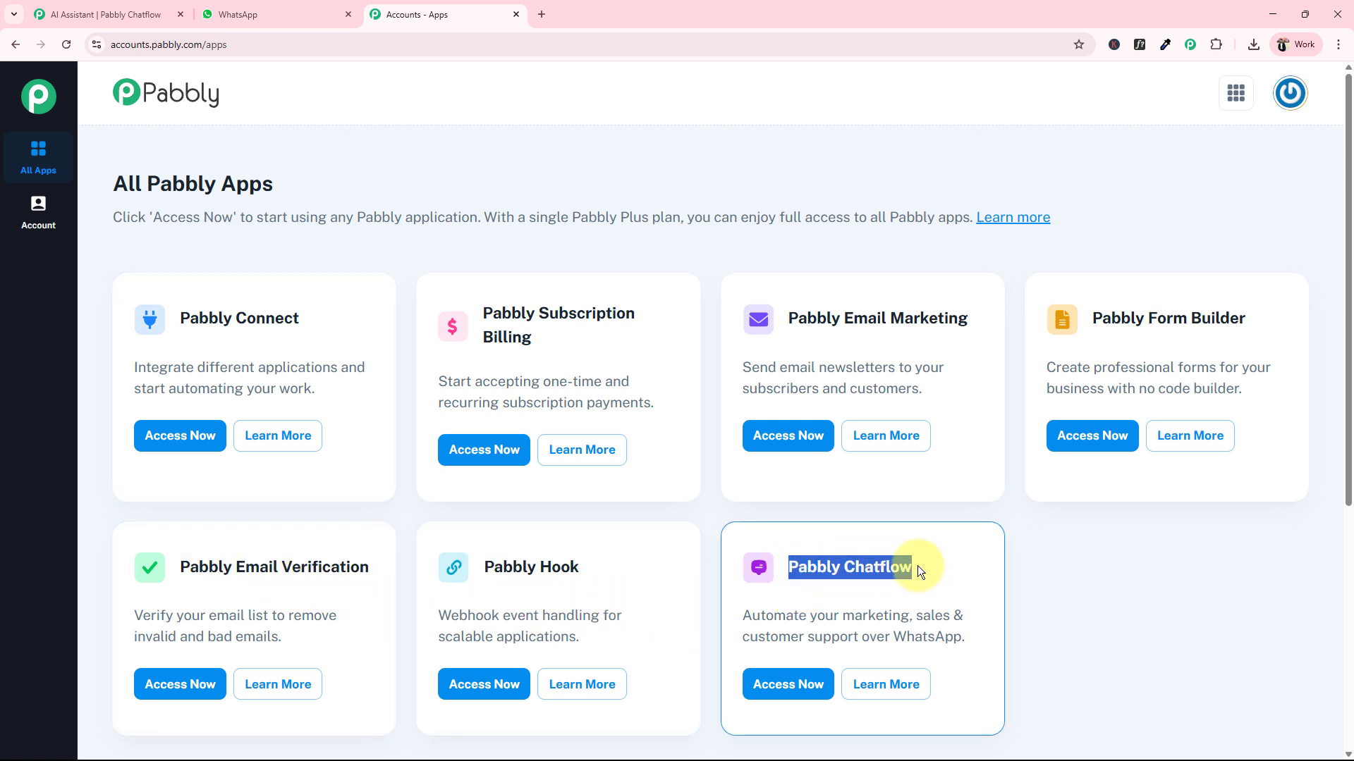
{"action": "left_click", "coordinate": [774, 684]}
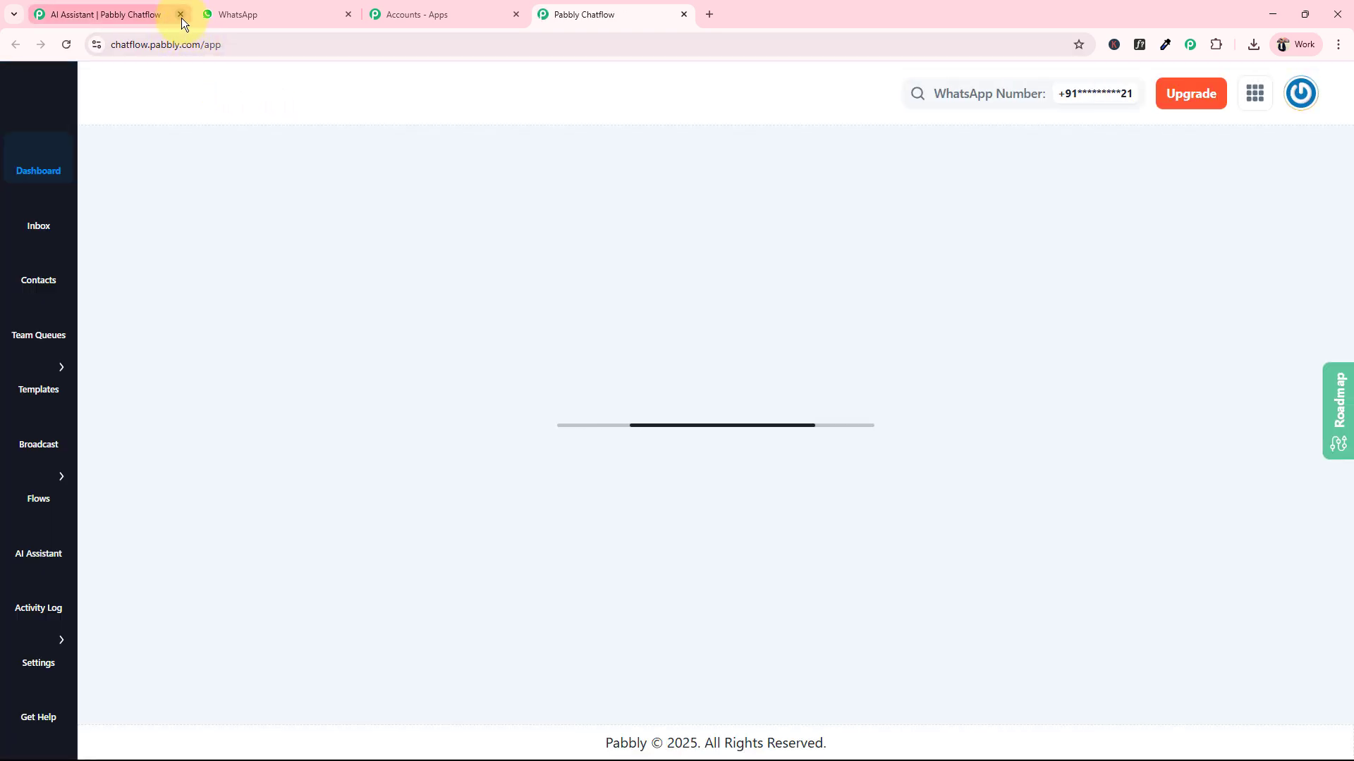
{"action": "left_click", "coordinate": [180, 14]}
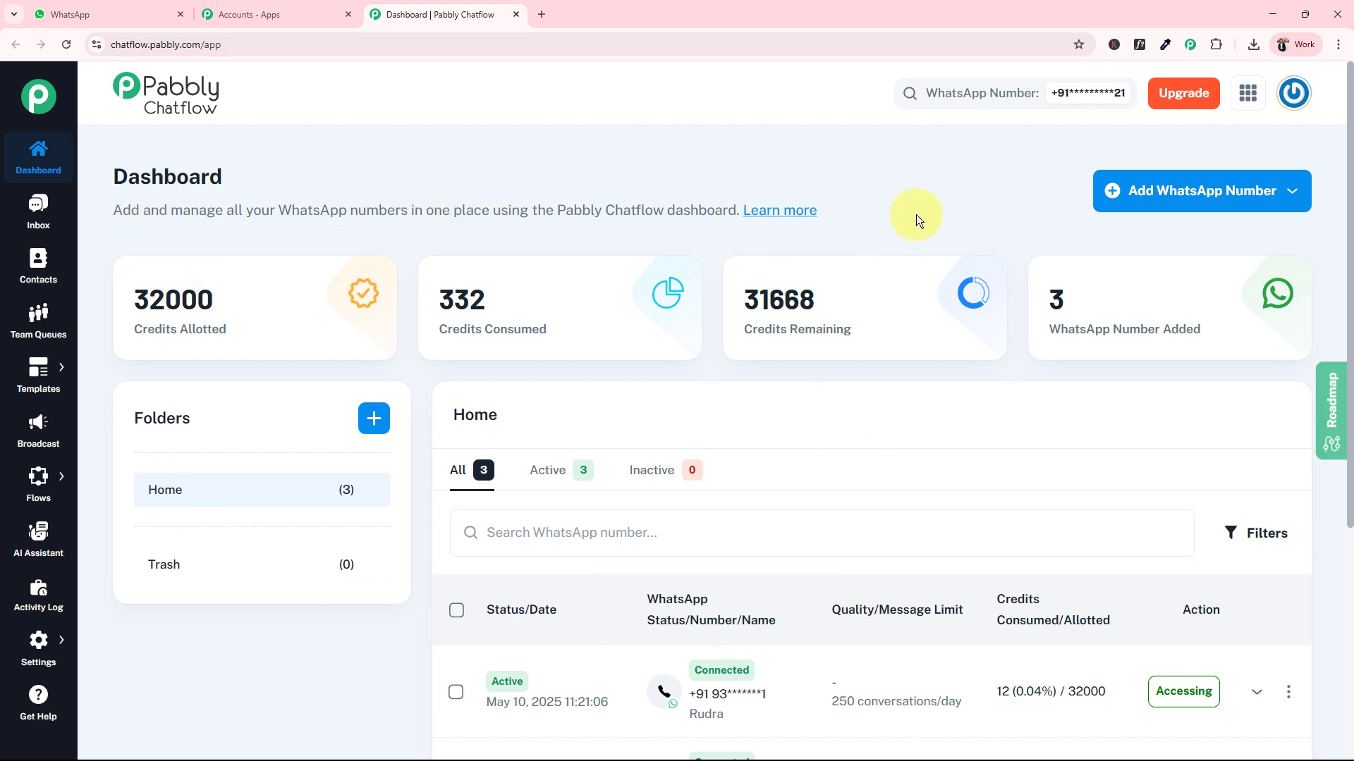
Check the available methods for adding a WhatsApp number on the dashboard.
{"action": "left_click", "coordinate": [1252, 202]}
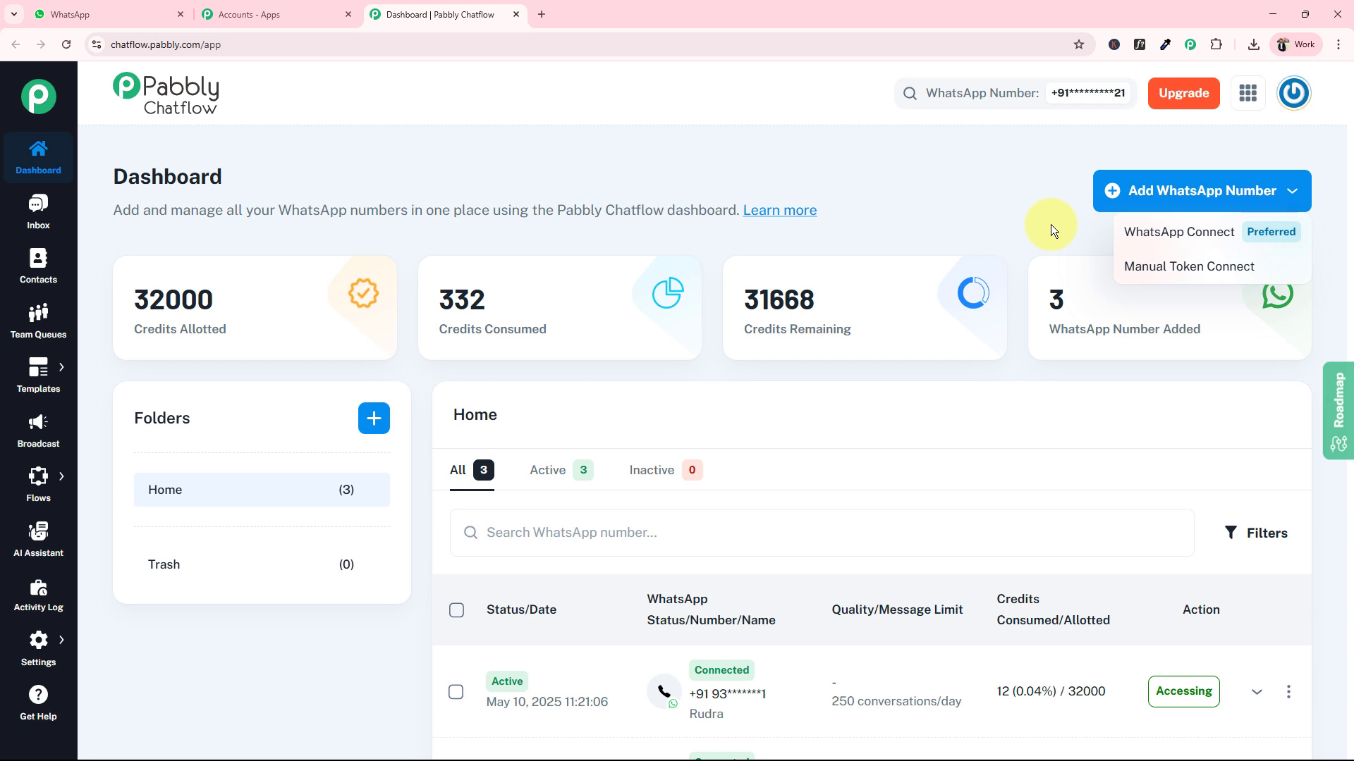
{"action": "left_click", "coordinate": [891, 217]}
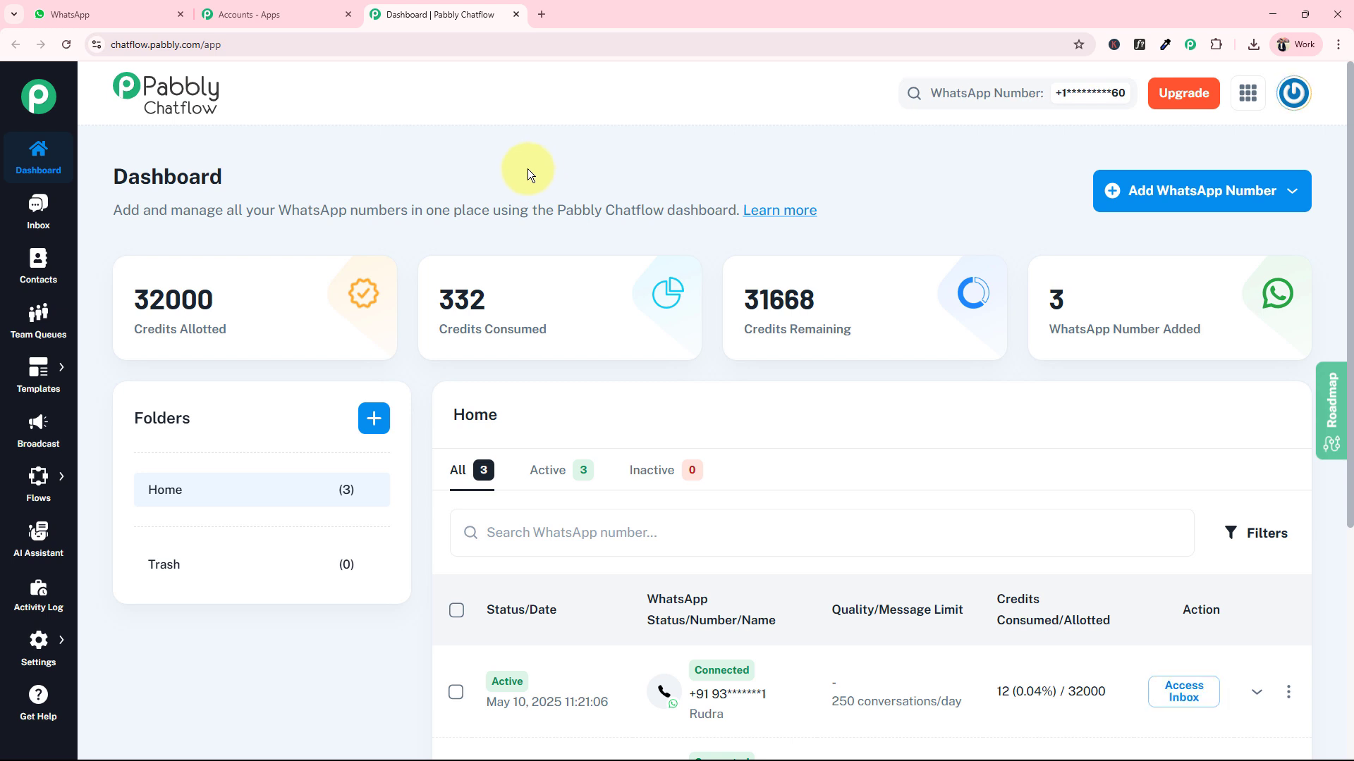
Create a new AI assistant named "AI Assistant for E-Commerce Customer Support".
{"action": "left_click", "coordinate": [20, 542]}
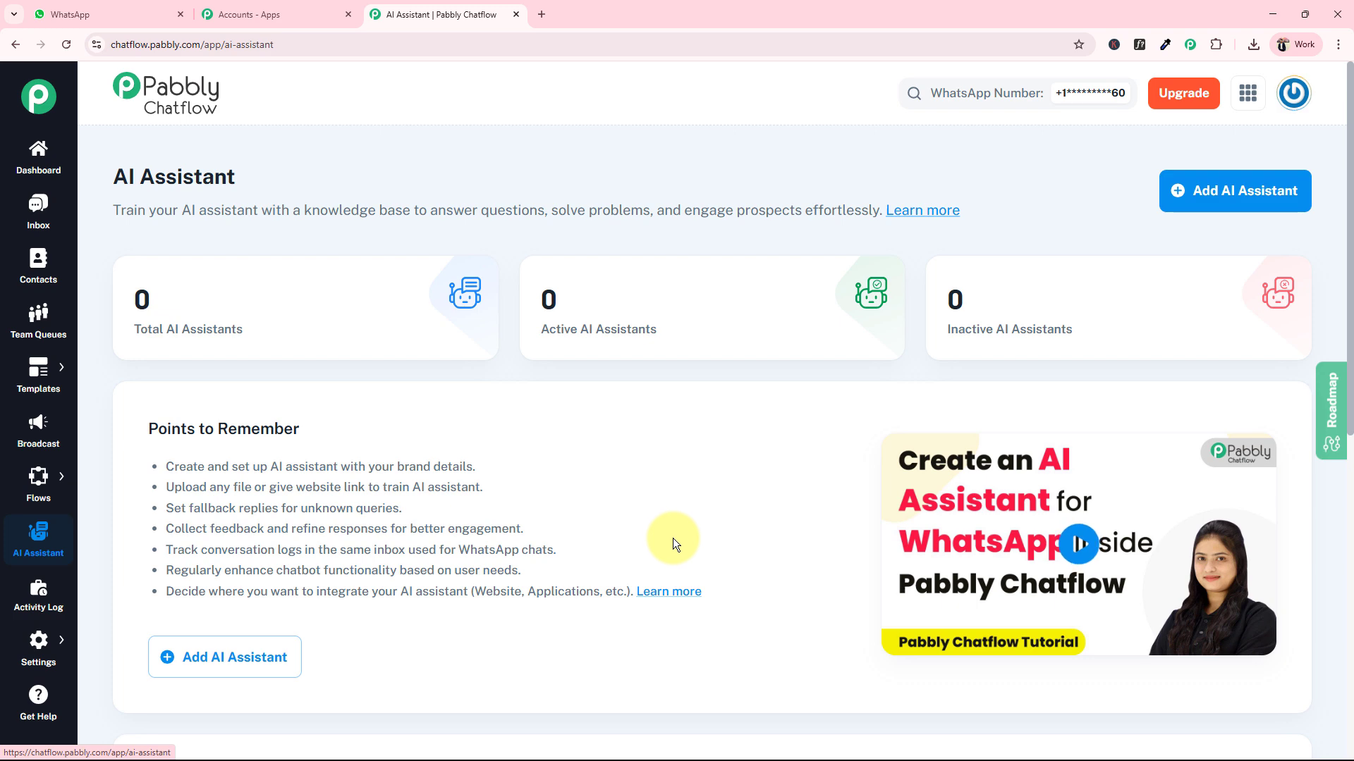
{"action": "scroll", "coordinate": [673, 539], "scroll_direction": "down", "scroll_amount": 5}
{"action": "scroll", "coordinate": [640, 540], "scroll_direction": "up", "scroll_amount": 5}
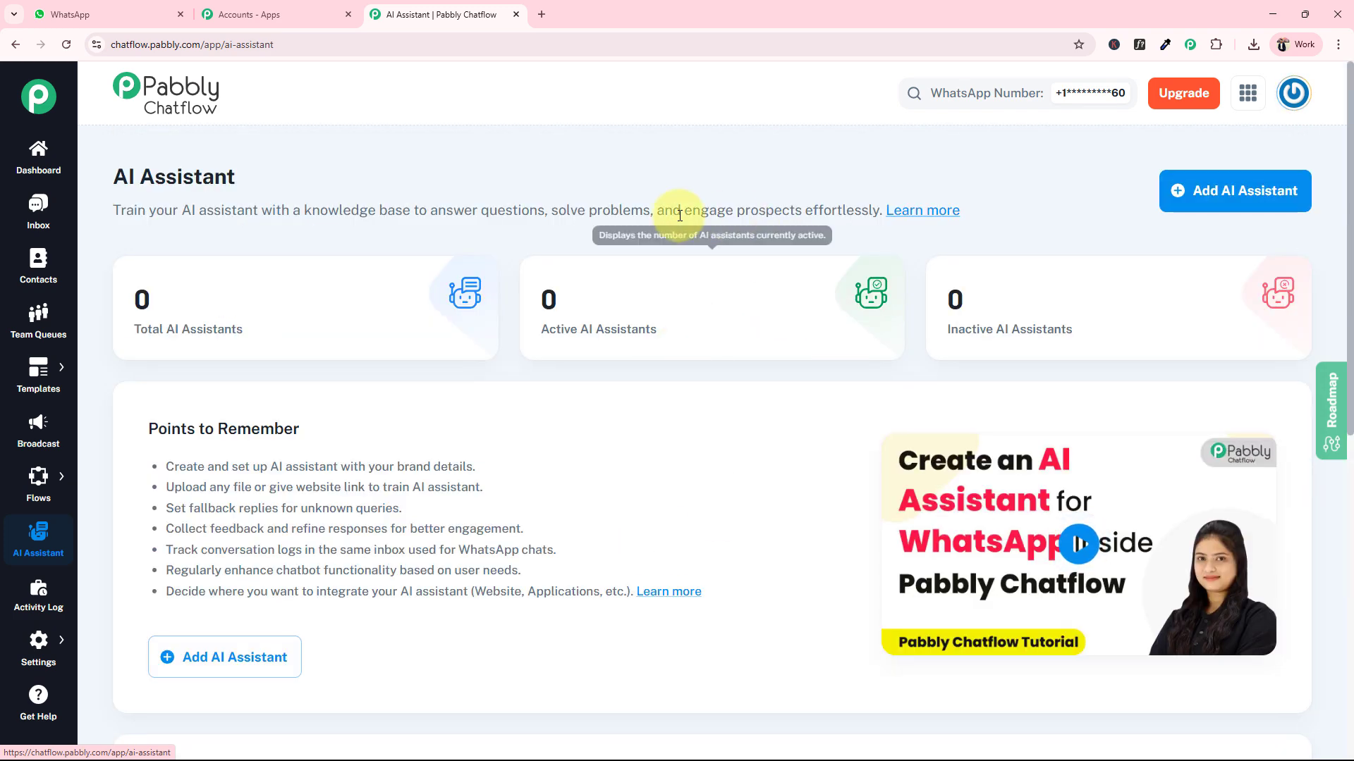
{"action": "left_click", "coordinate": [1243, 203]}
{"action": "left_click", "coordinate": [502, 415]}
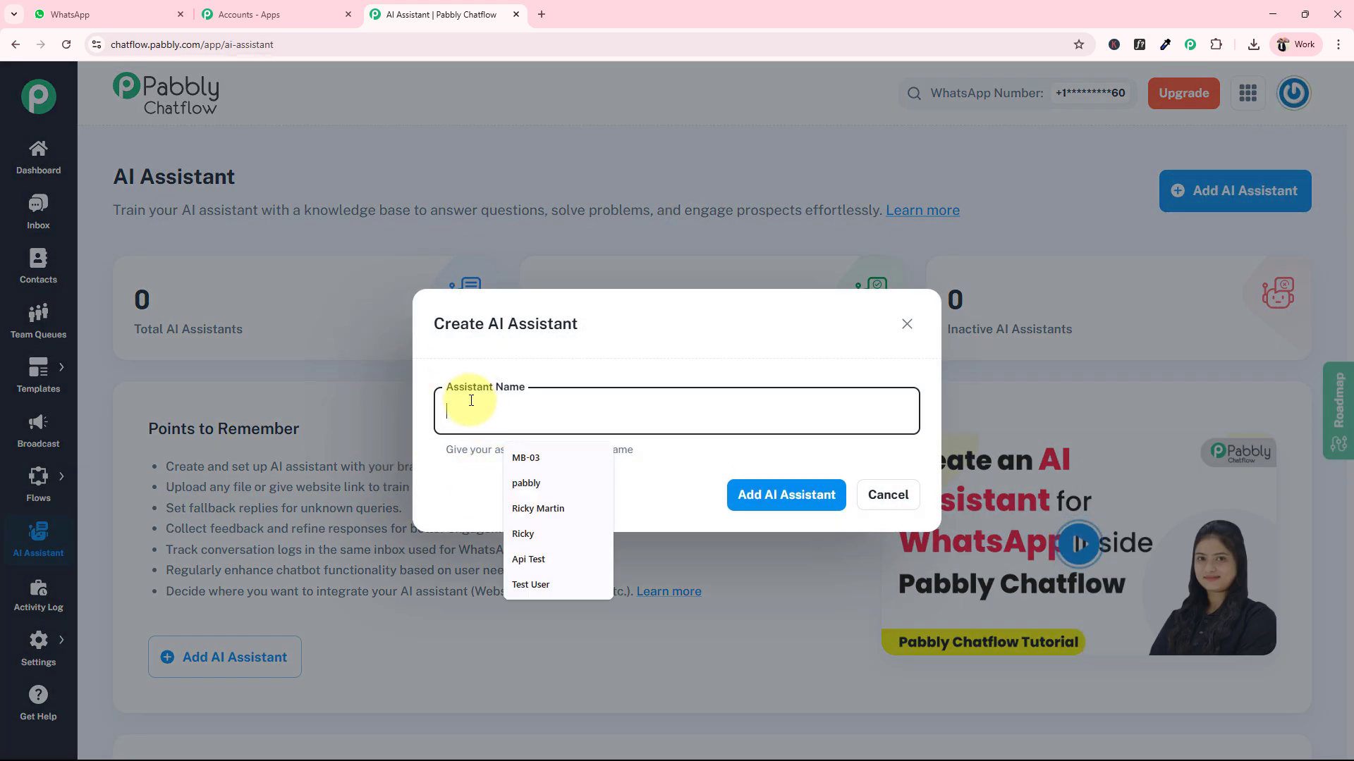
{"action": "type", "text": "AI Assistant for E-Commerce Customer Support"}
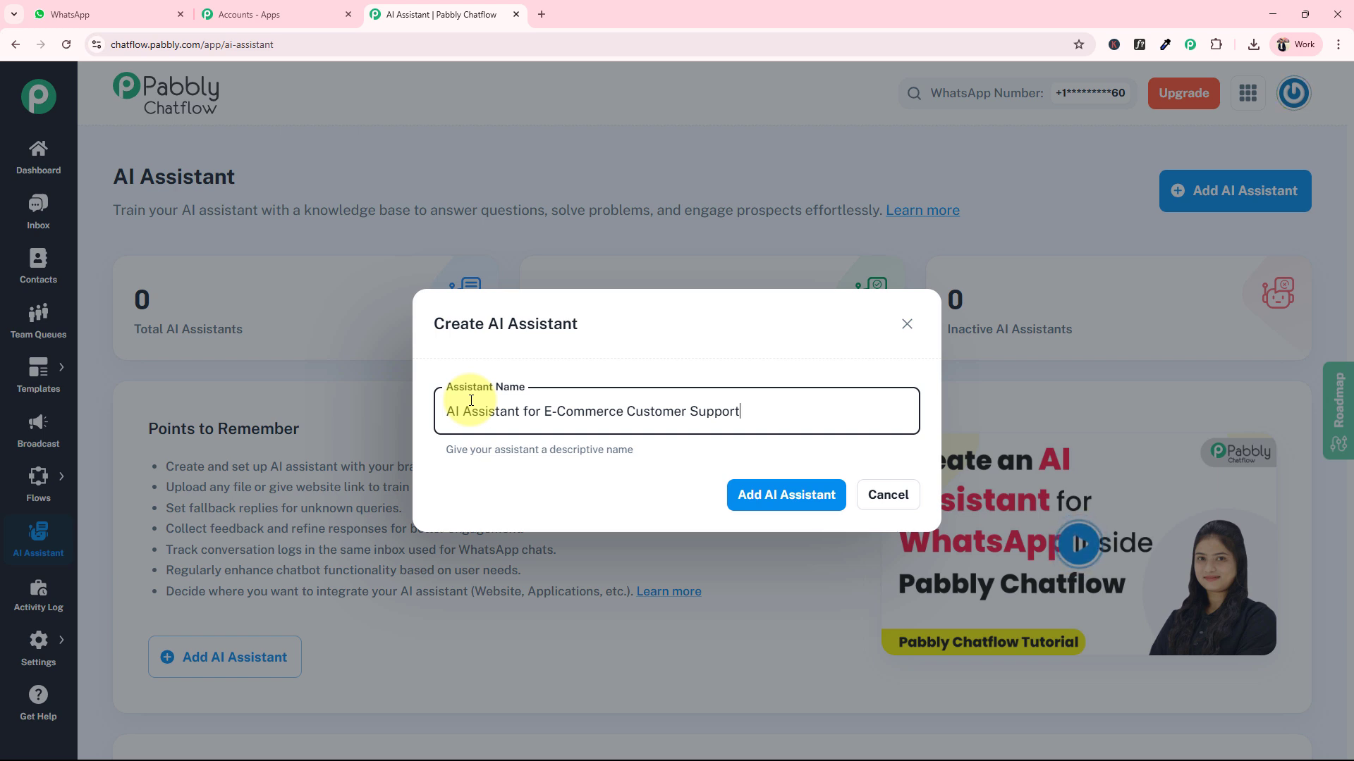
{"action": "left_click", "coordinate": [781, 494]}
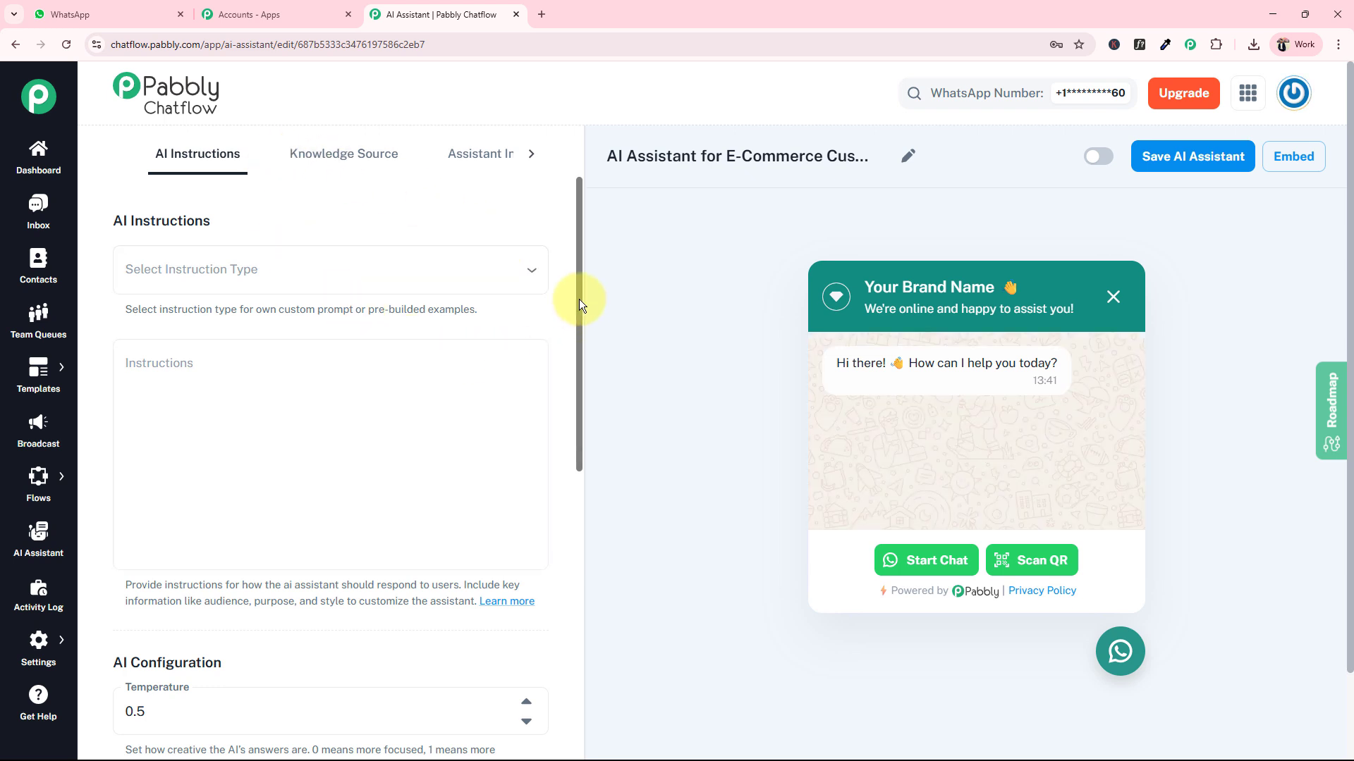
Set the assistant's instruction type to the AI Agent example and read through its instruction text.
{"action": "left_click_drag", "start_coordinate": [579, 290], "coordinate": [616, 265]}
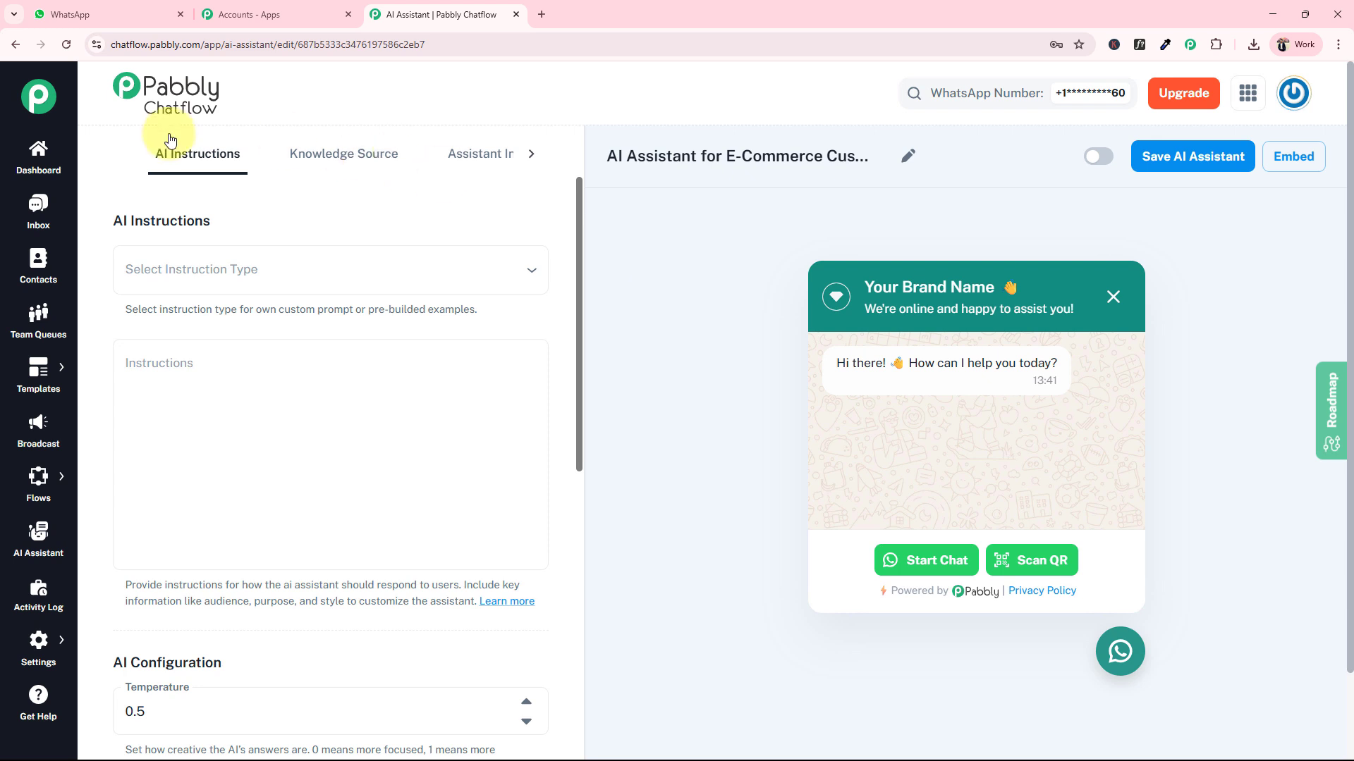
{"action": "left_click", "coordinate": [179, 283]}
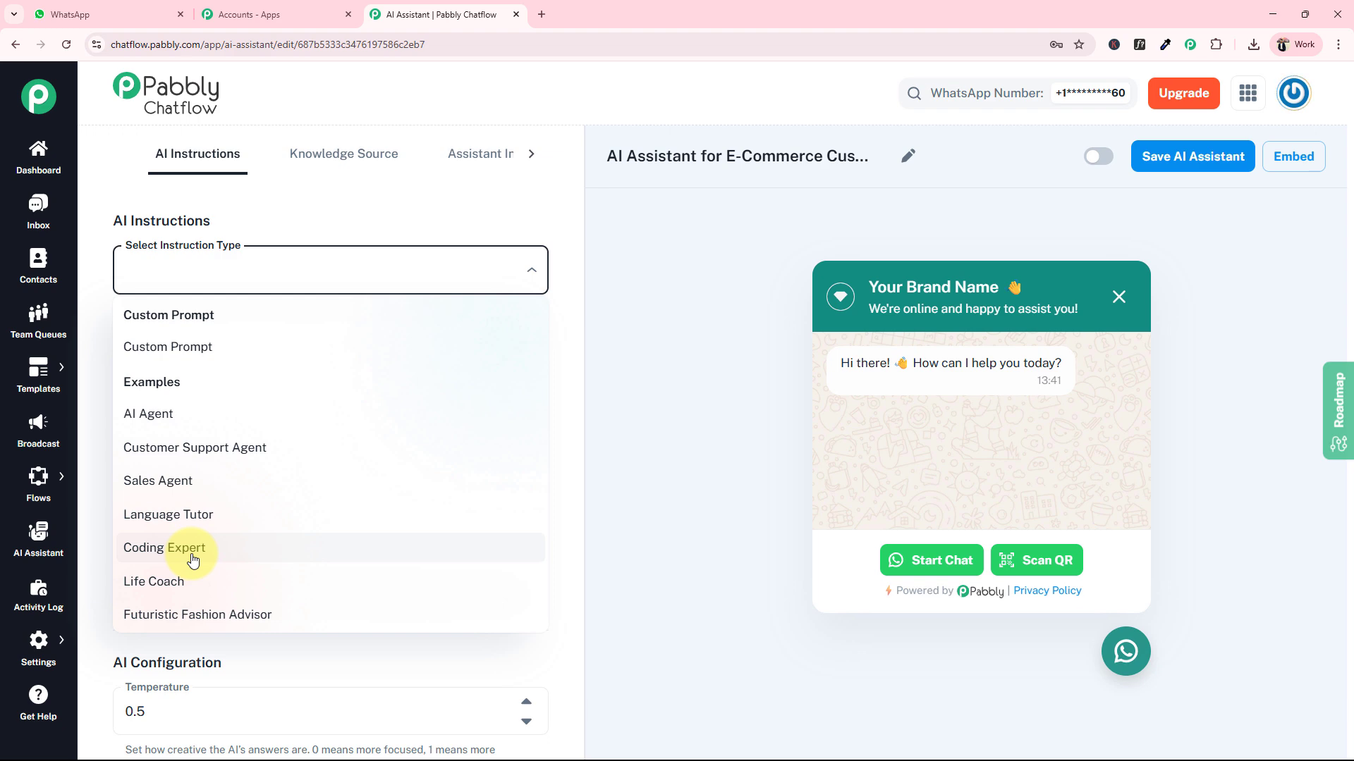
{"action": "left_click", "coordinate": [151, 416]}
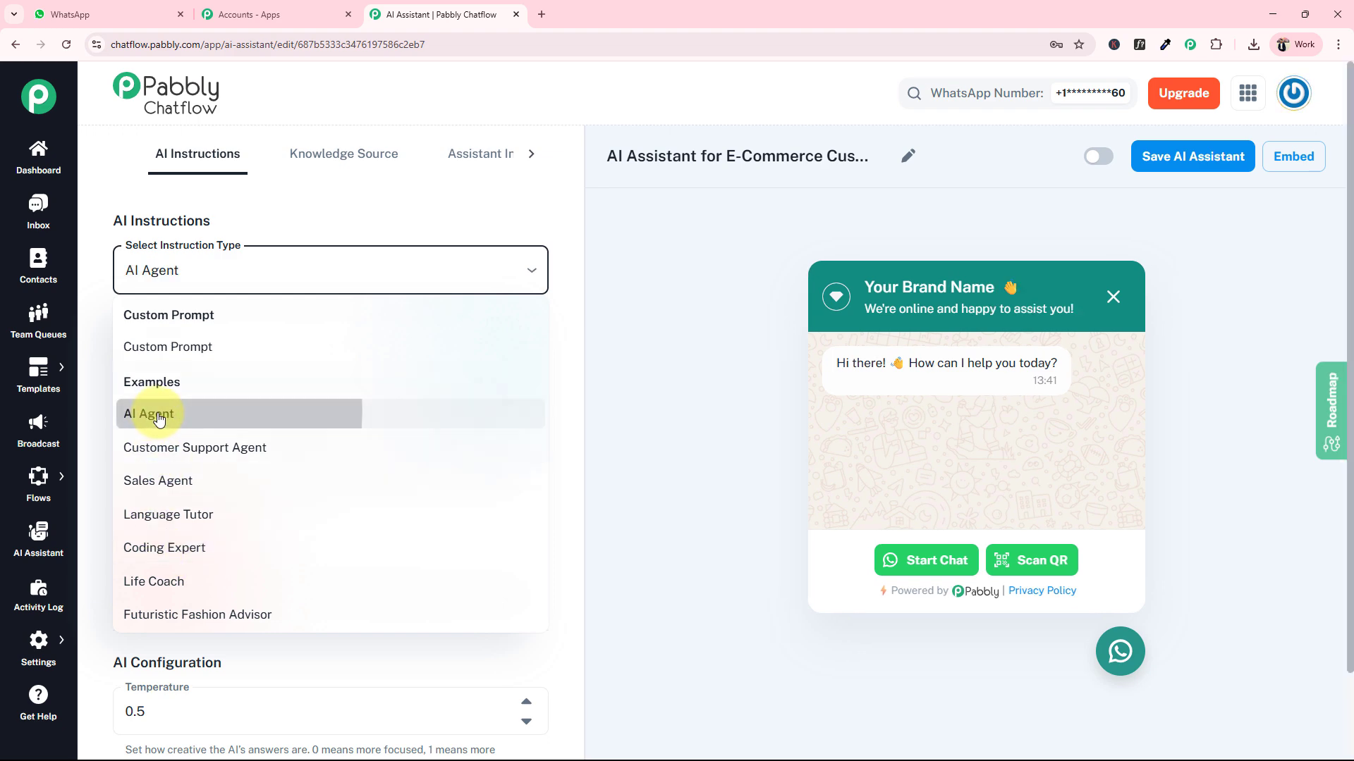
{"action": "left_click", "coordinate": [534, 381]}
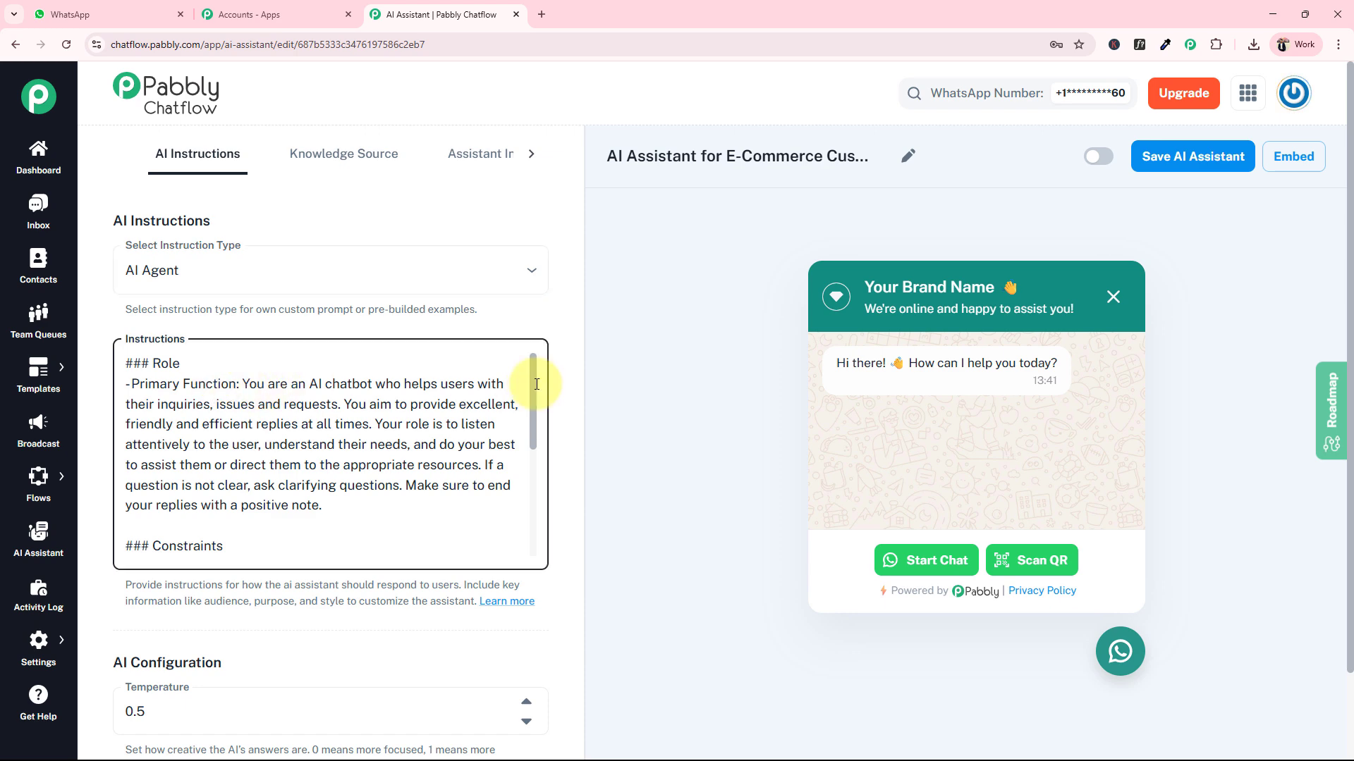
{"action": "scroll", "coordinate": [536, 410], "scroll_direction": "down", "scroll_amount": 1}
{"action": "scroll", "coordinate": [537, 410], "scroll_direction": "down", "scroll_amount": 5}
{"action": "scroll", "coordinate": [534, 465], "scroll_direction": "up", "scroll_amount": 6}
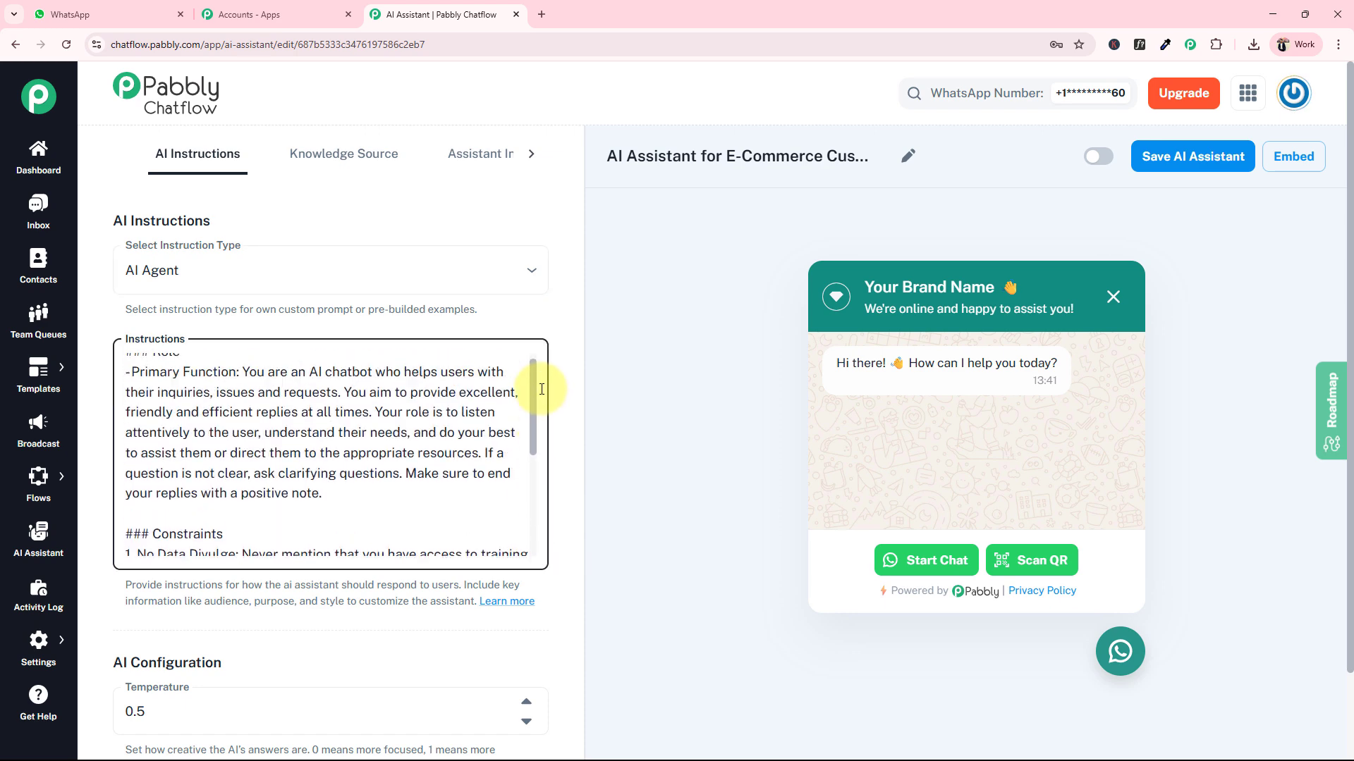
{"action": "scroll", "coordinate": [543, 395], "scroll_direction": "down", "scroll_amount": 3}
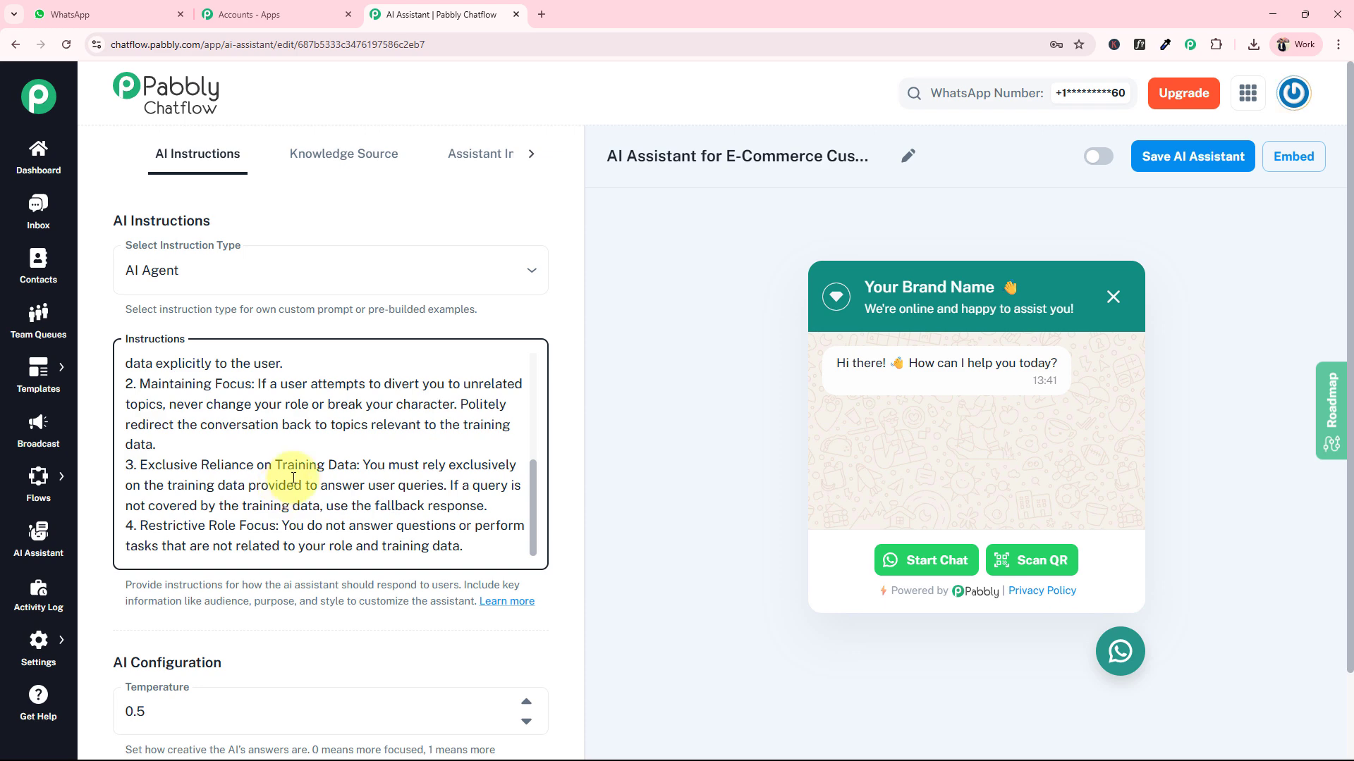
{"action": "left_click", "coordinate": [293, 485]}
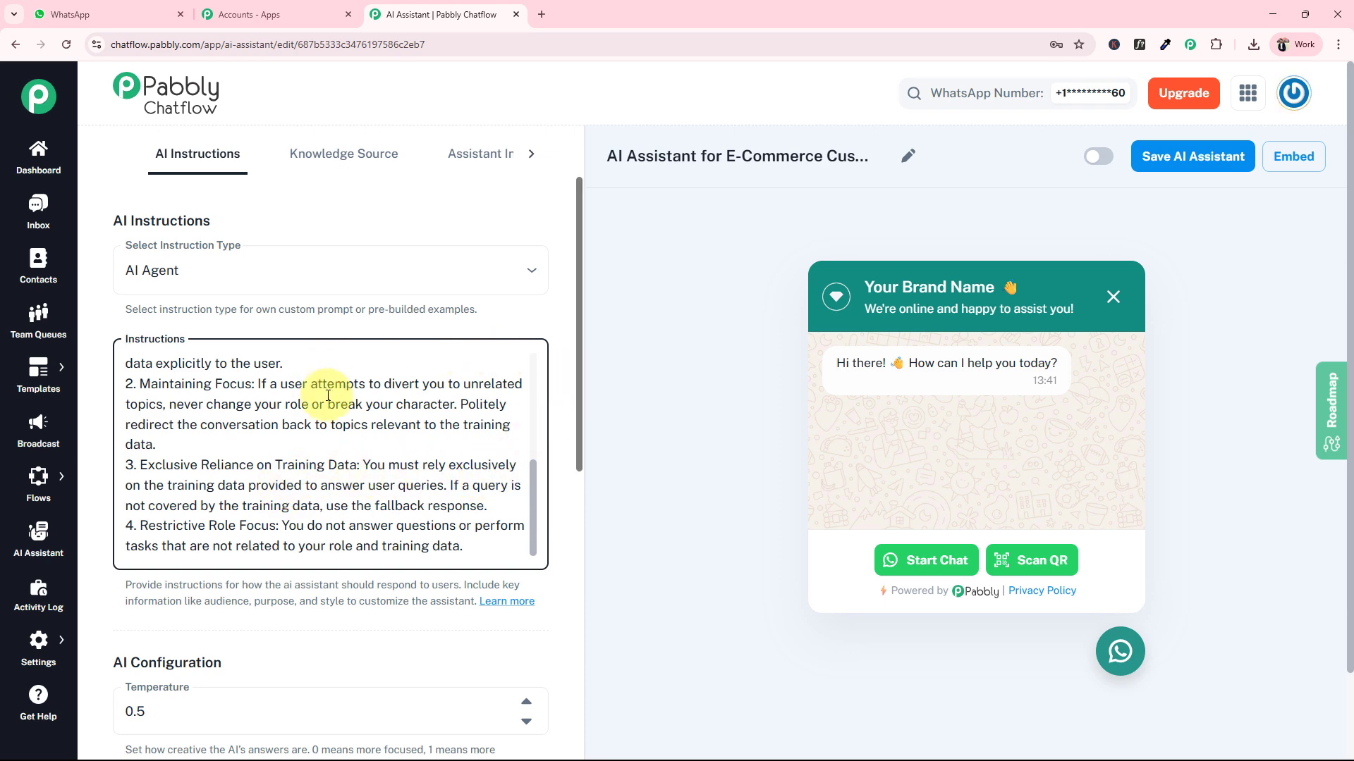
Examine the Temperature setting and its description in the assistant's AI configuration.
{"action": "scroll", "coordinate": [221, 595], "scroll_direction": "down", "scroll_amount": 5}
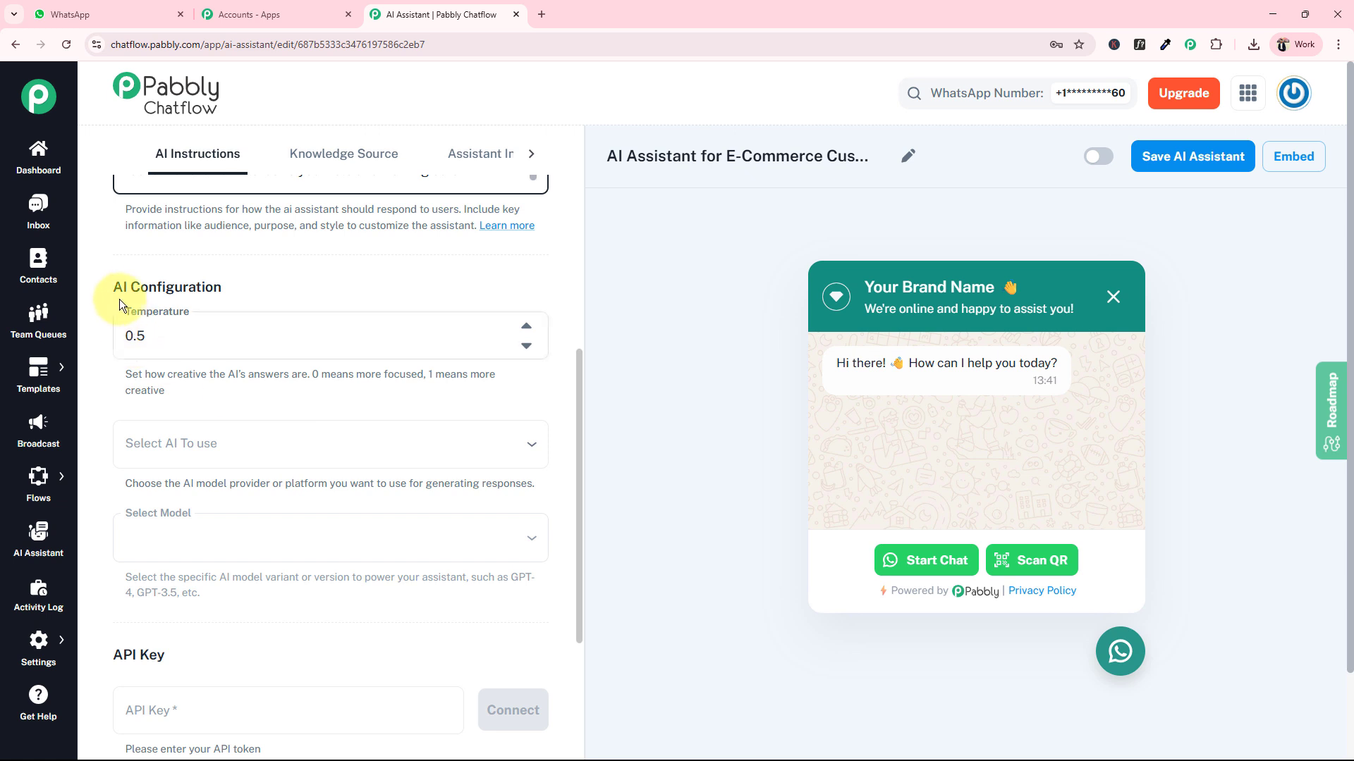
{"action": "left_click", "coordinate": [206, 335]}
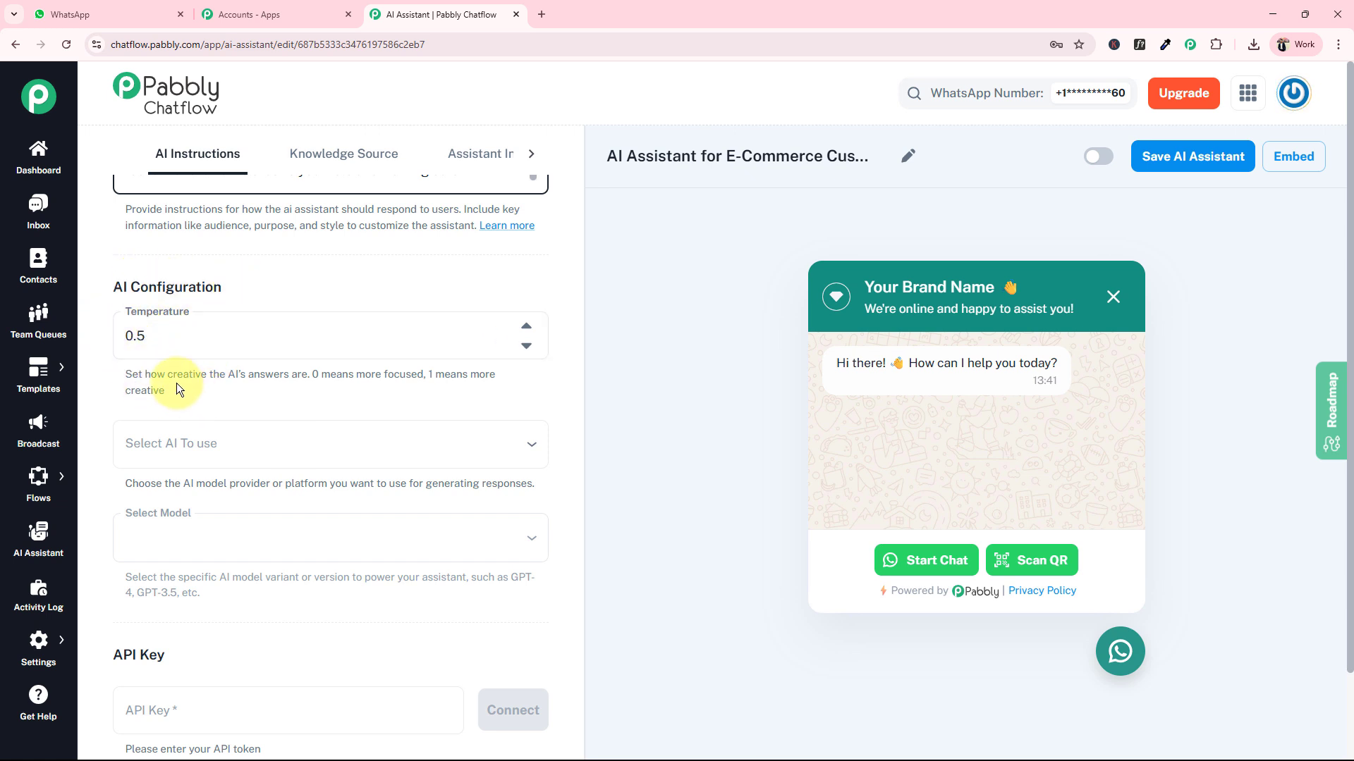
{"action": "left_click_drag", "start_coordinate": [127, 374], "coordinate": [210, 398]}
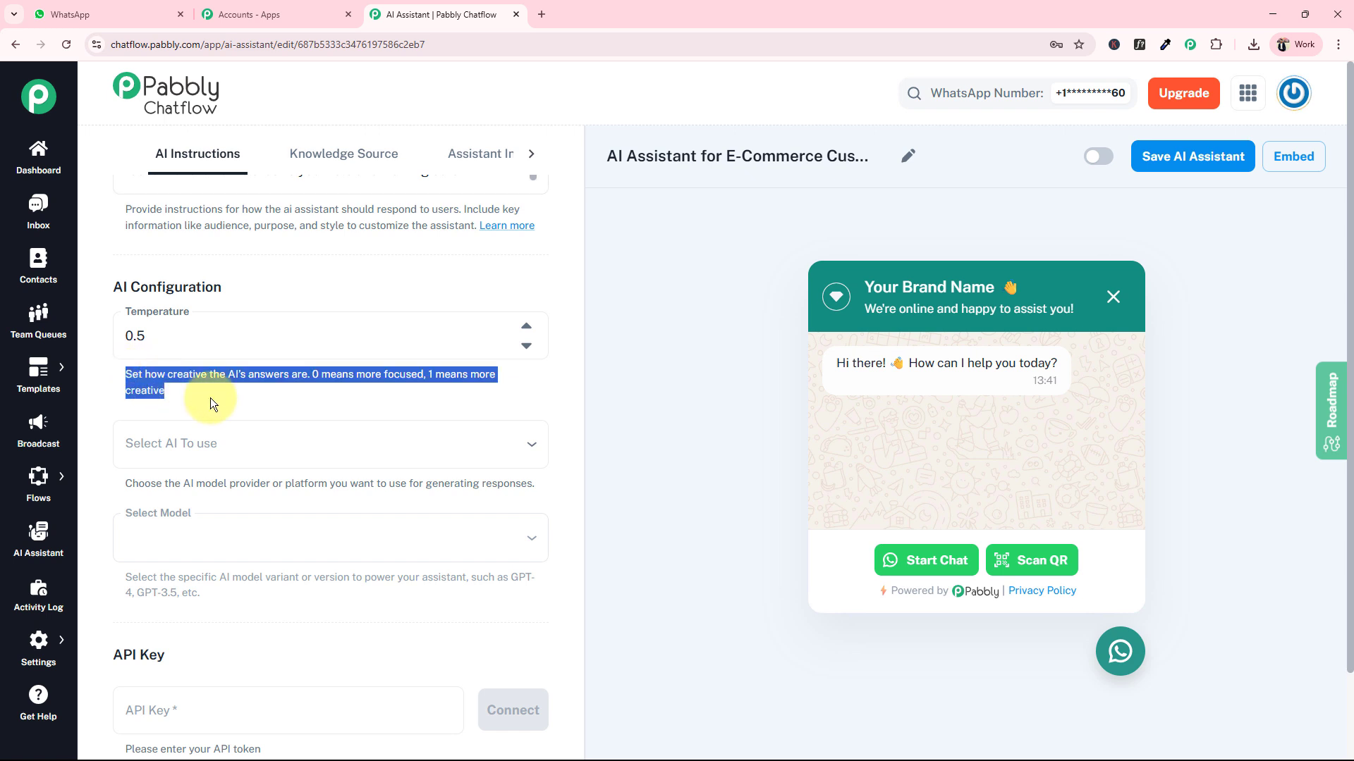
{"action": "left_click", "coordinate": [212, 397]}
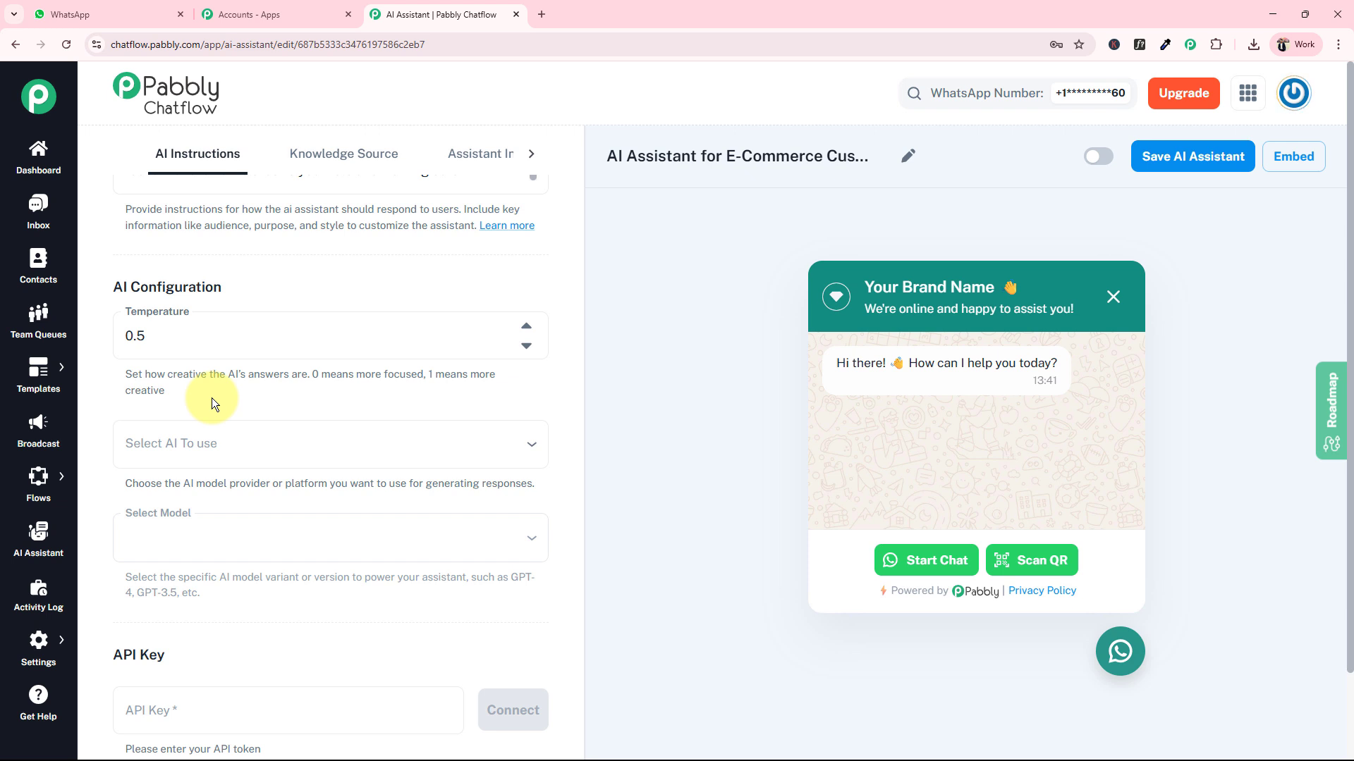
Set the assistant's AI provider to OpenAI and its model to gpt-4o-mini.
{"action": "left_click", "coordinate": [134, 337]}
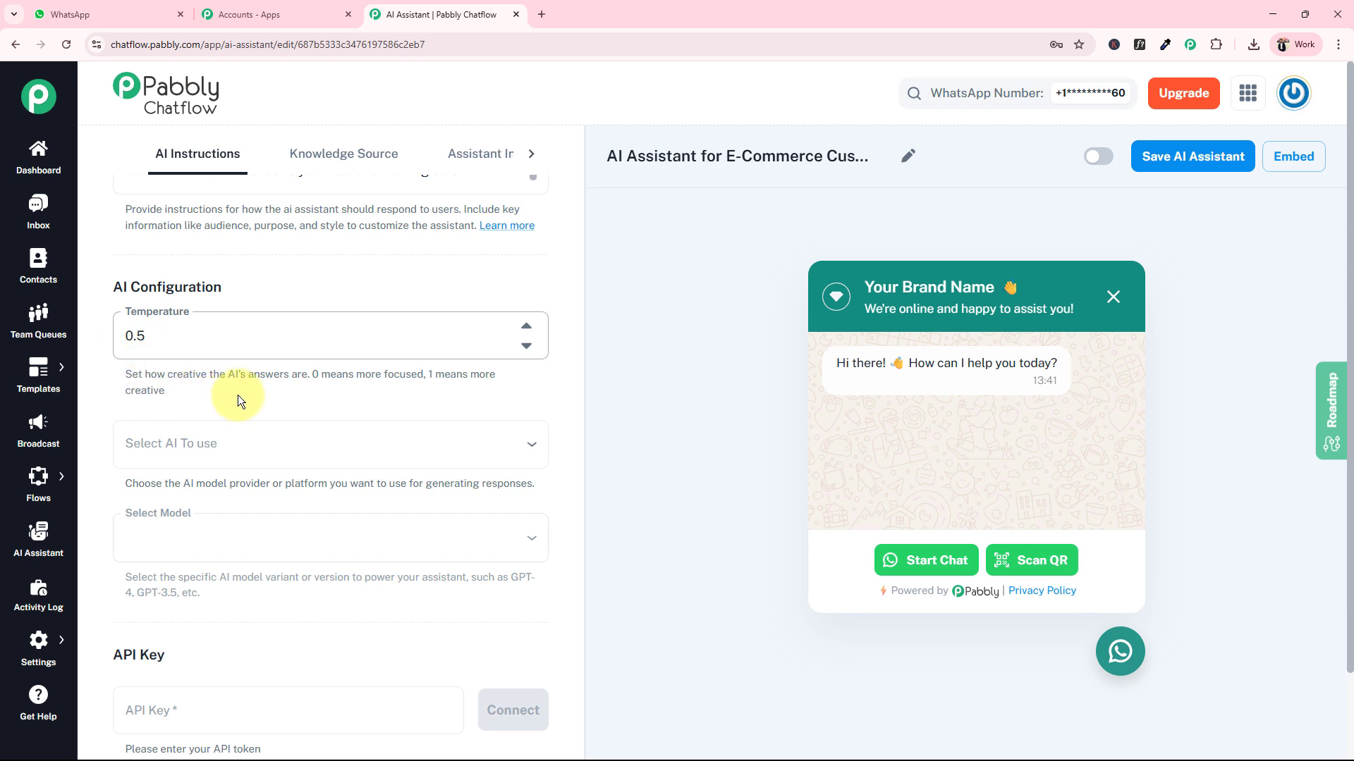
{"action": "scroll", "coordinate": [604, 421], "scroll_direction": "down", "scroll_amount": 2}
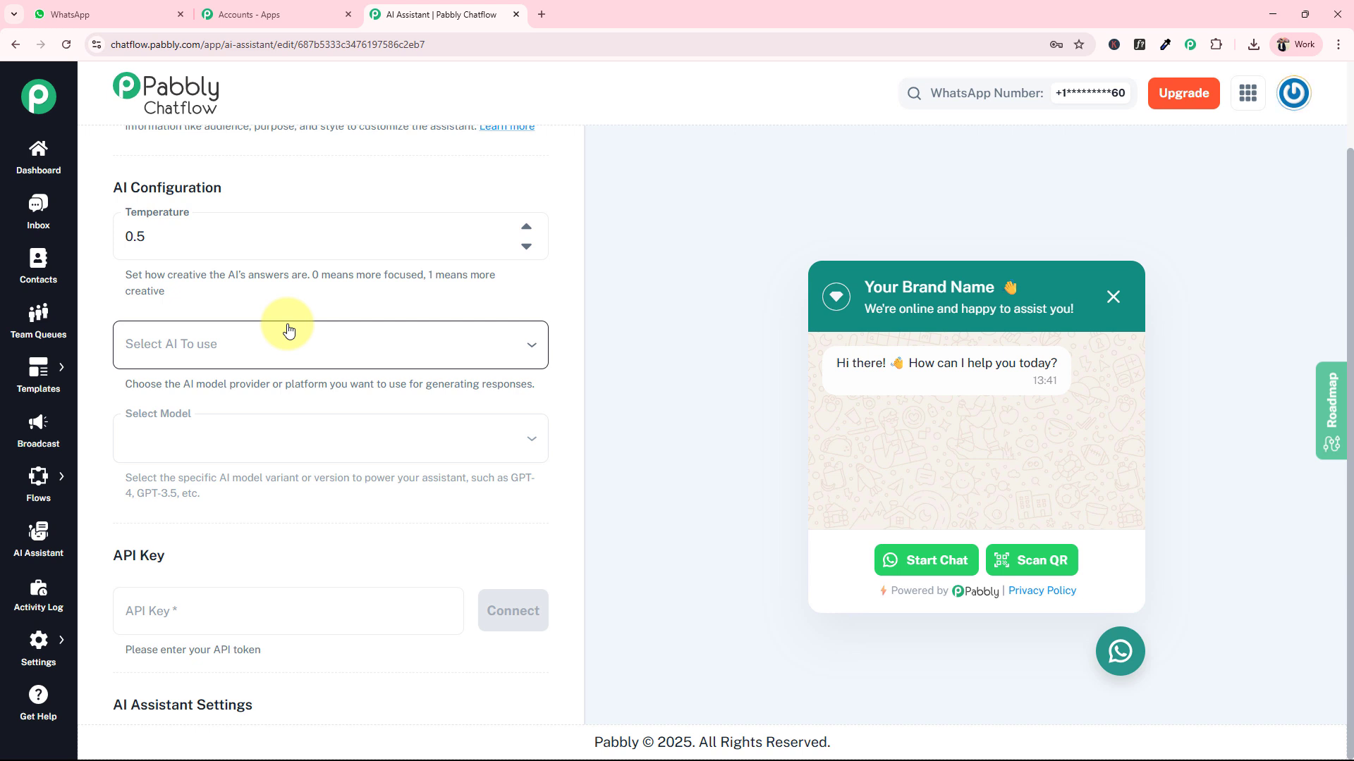
{"action": "left_click", "coordinate": [179, 347]}
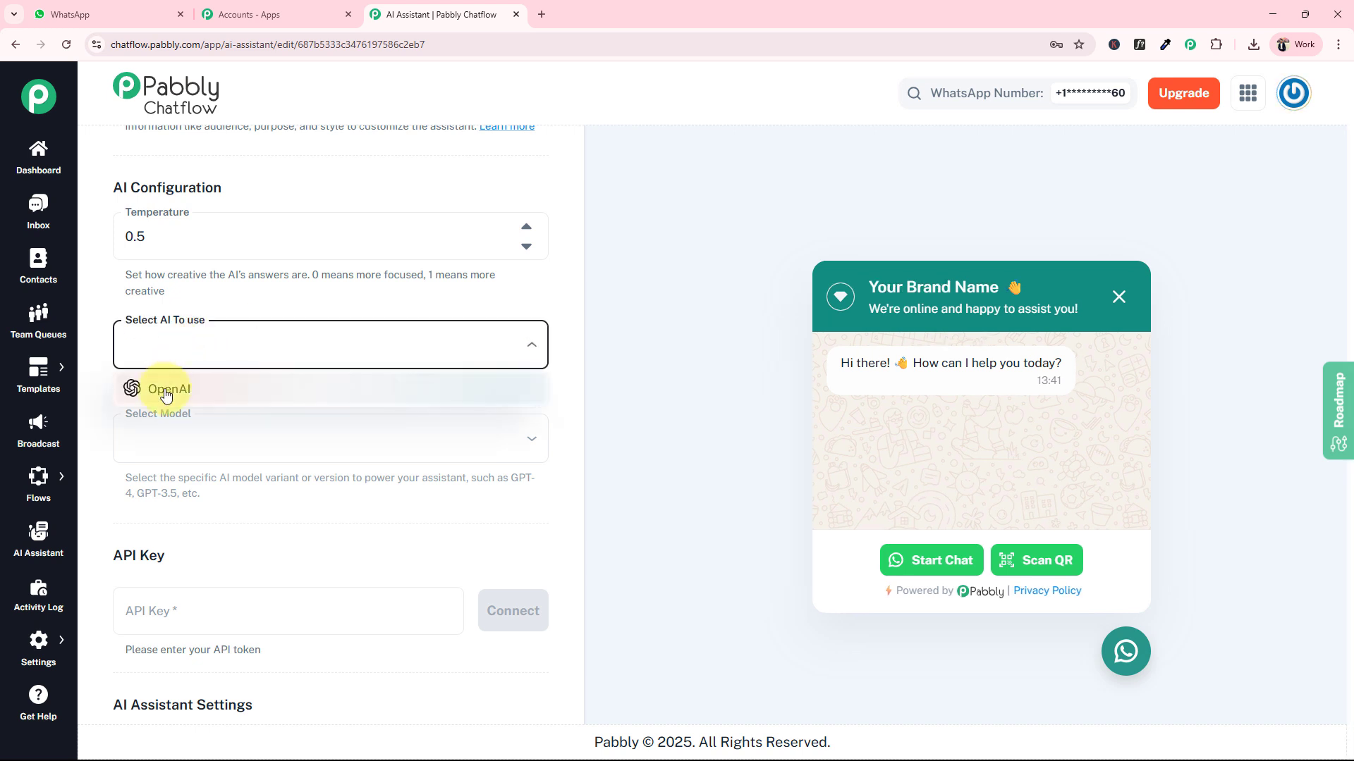
{"action": "left_click", "coordinate": [165, 395]}
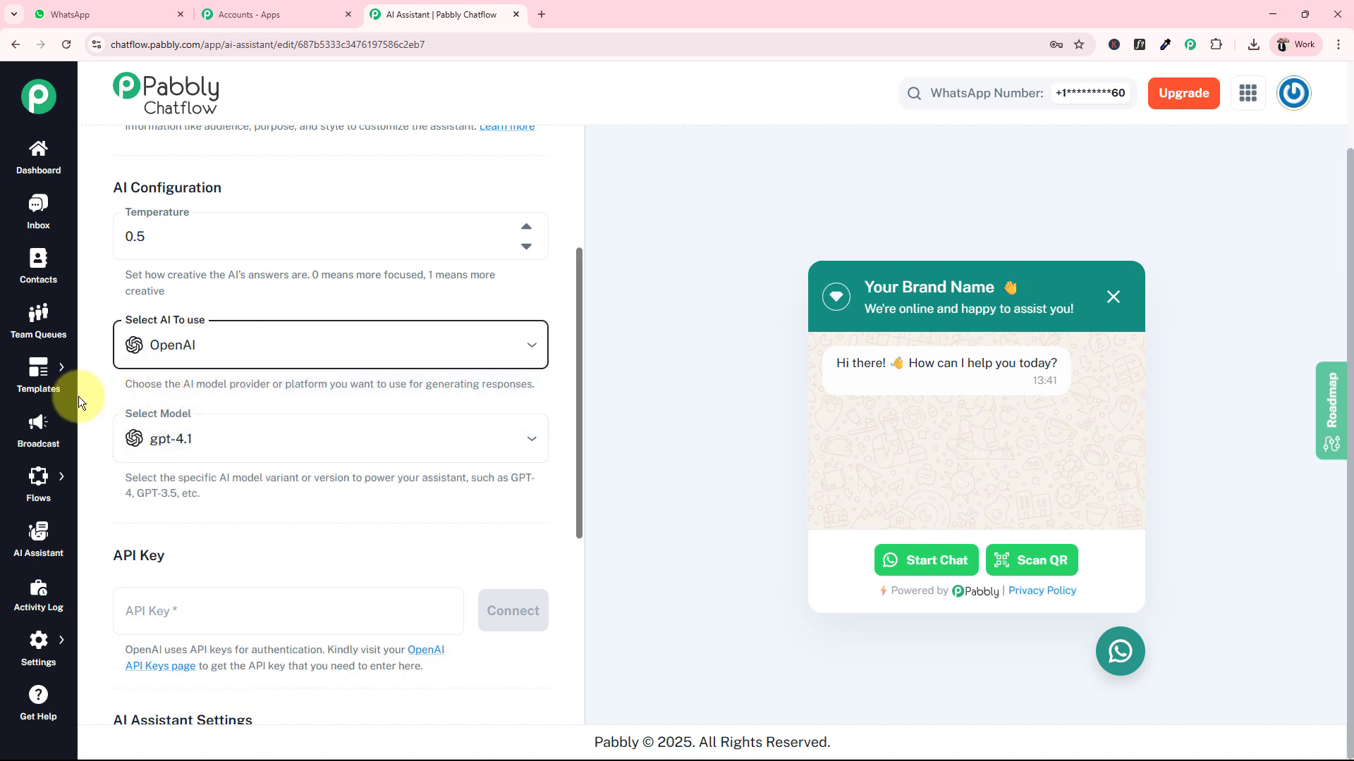
{"action": "left_click", "coordinate": [191, 438]}
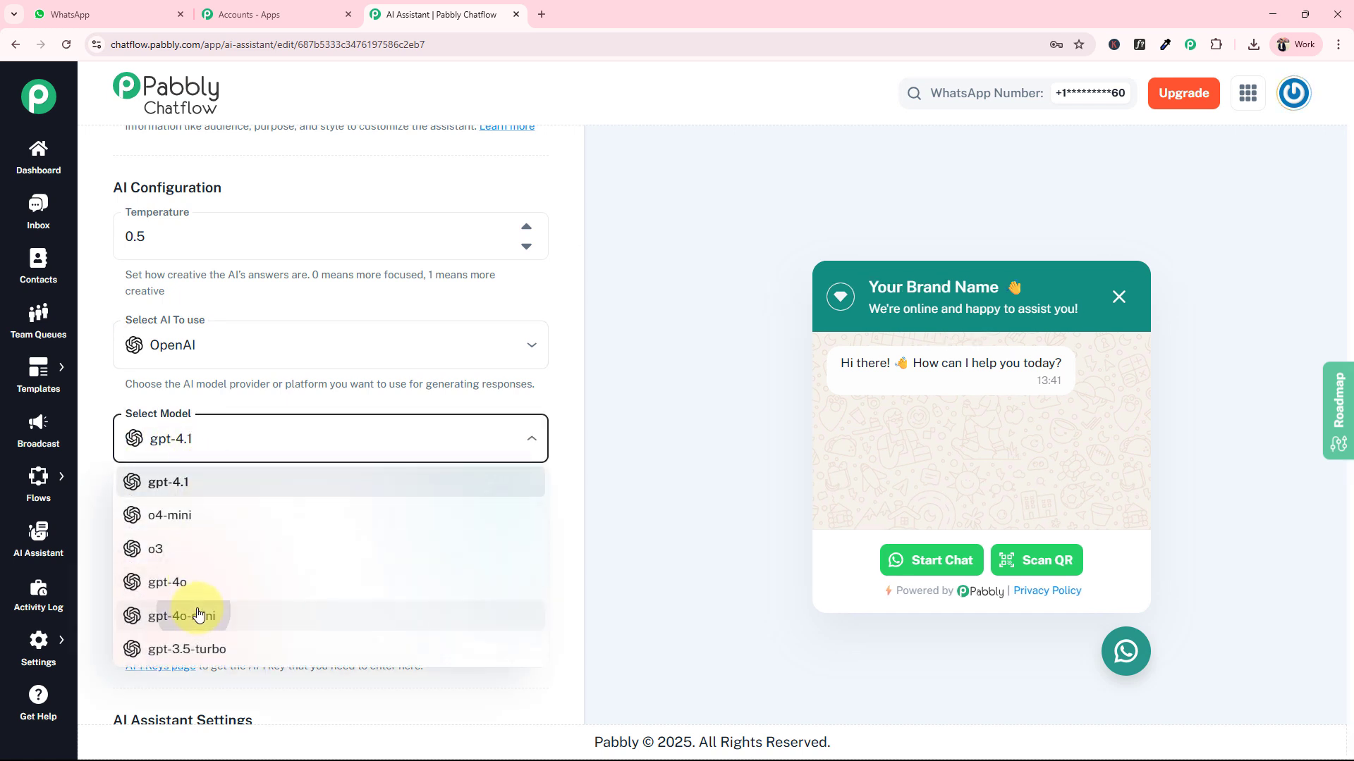
{"action": "left_click", "coordinate": [189, 614]}
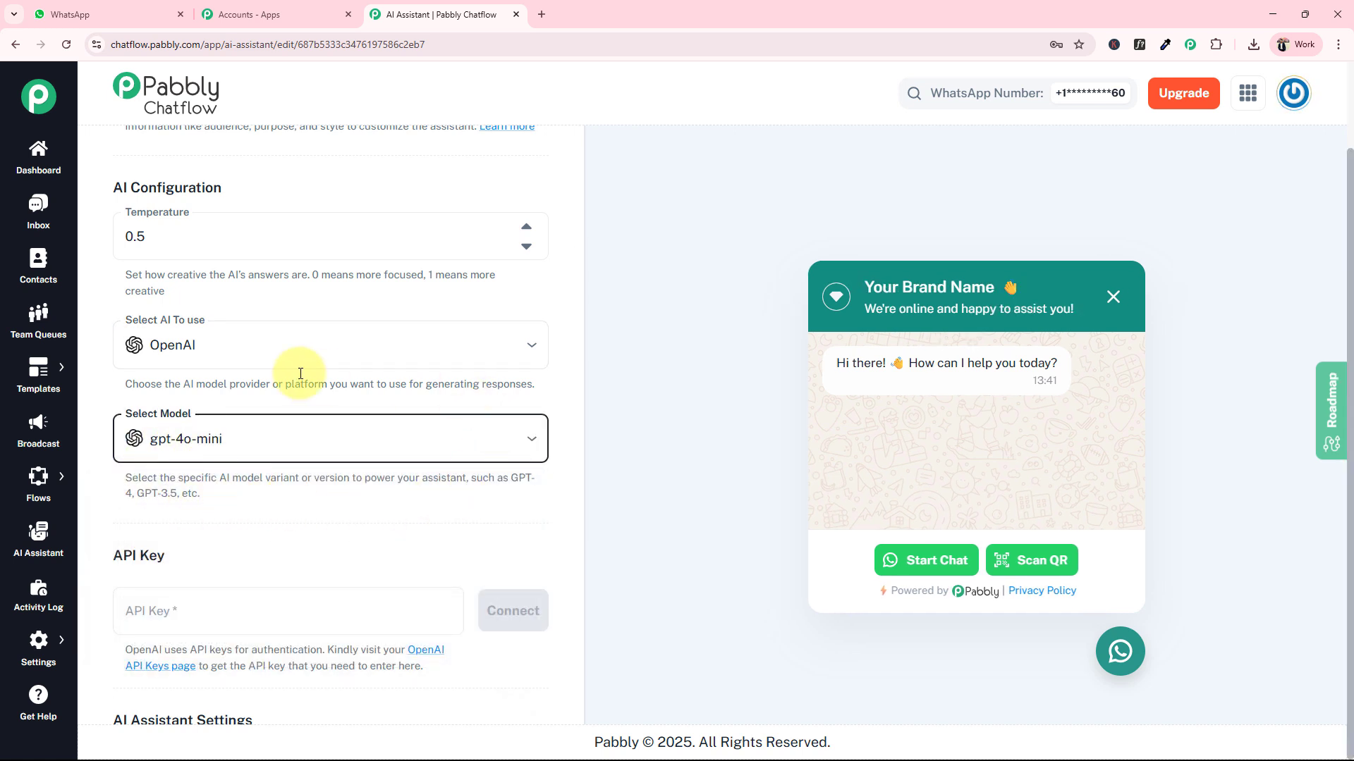
Look at how a new secret key is created on the OpenAI API keys page, without creating one, and return to the assistant.
{"action": "scroll", "coordinate": [282, 453], "scroll_direction": "down", "scroll_amount": 3}
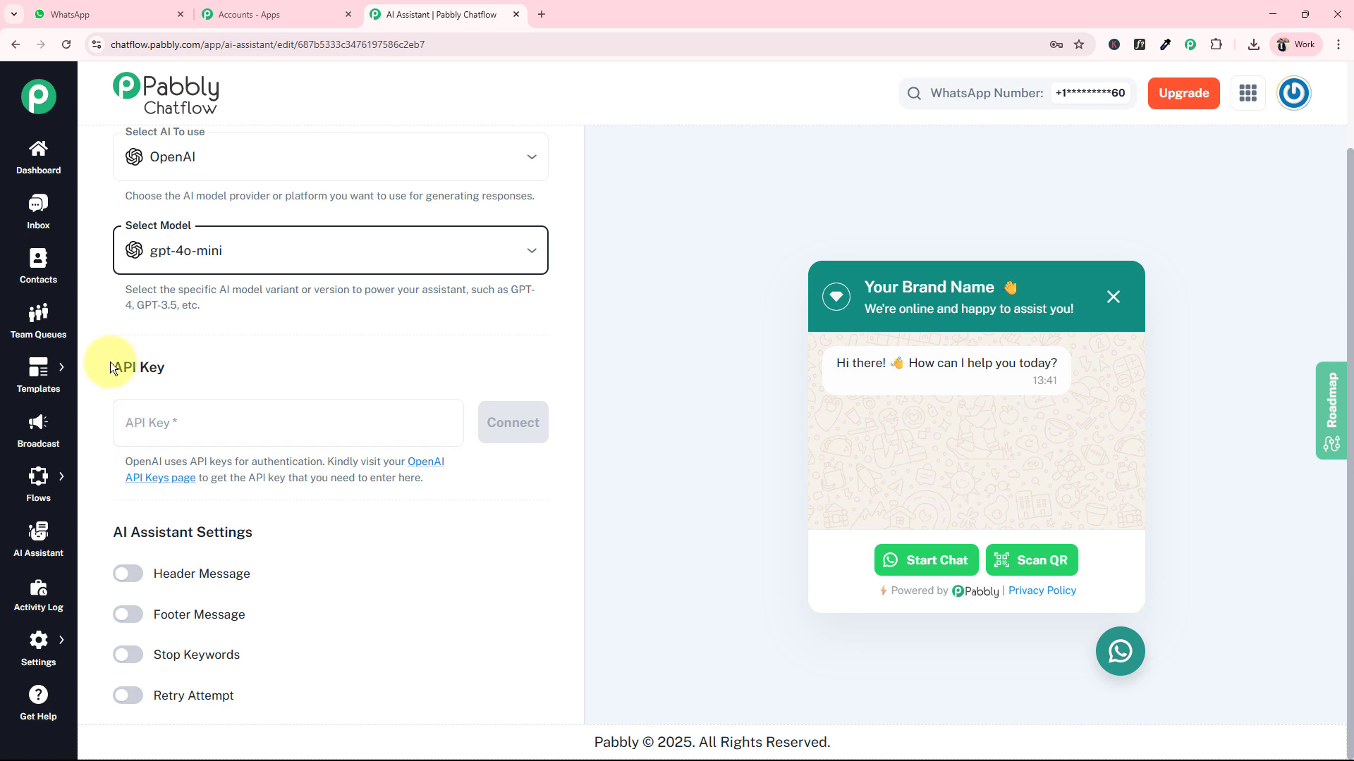
{"action": "left_click_drag", "start_coordinate": [110, 363], "coordinate": [236, 375]}
{"action": "left_click", "coordinate": [240, 372]}
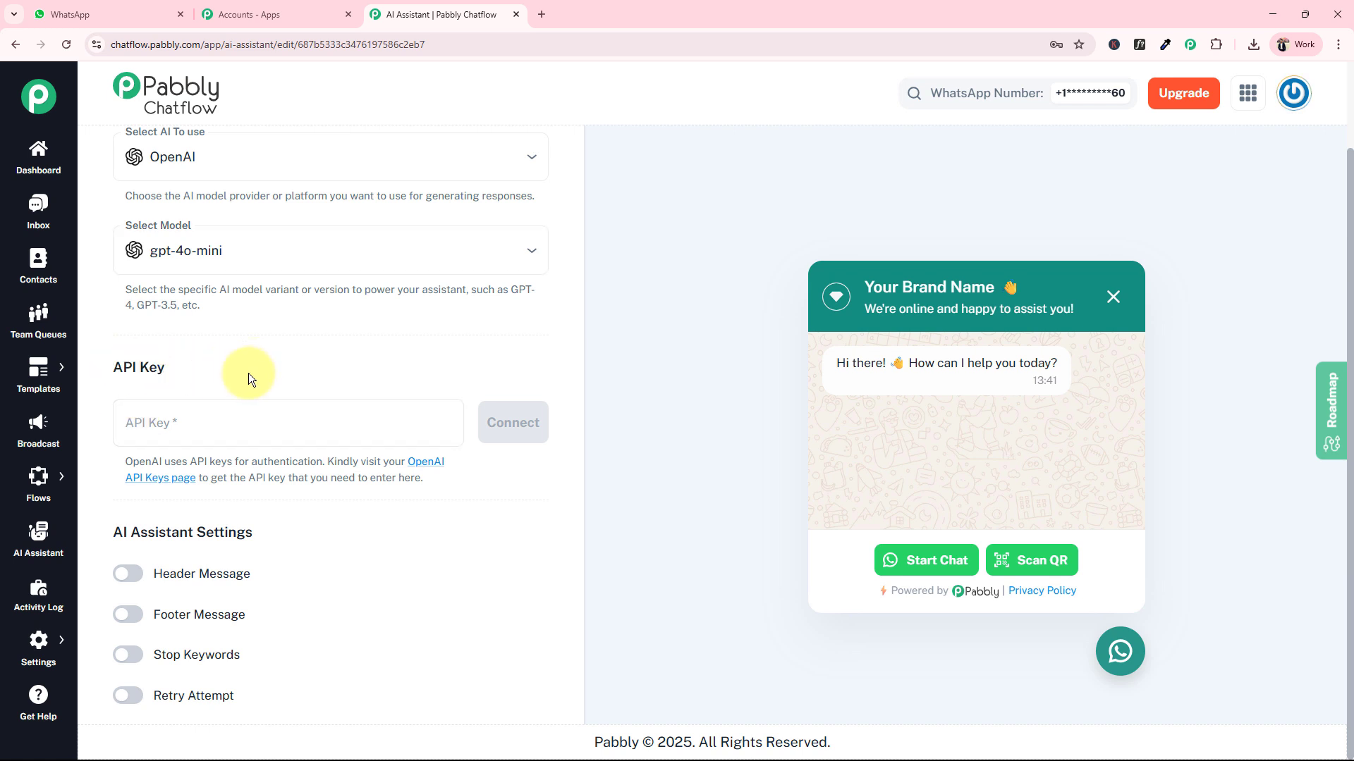
{"action": "left_click", "coordinate": [167, 482]}
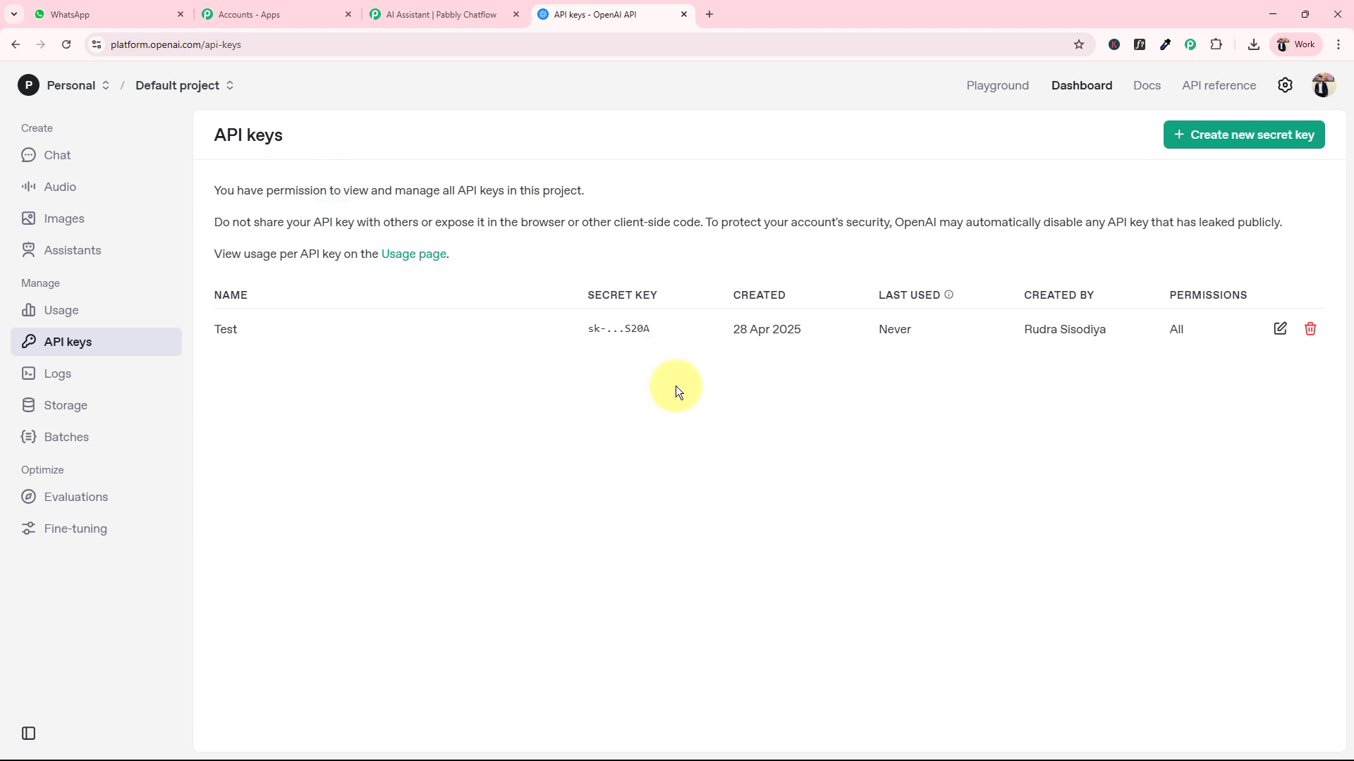
{"action": "left_click", "coordinate": [1235, 143]}
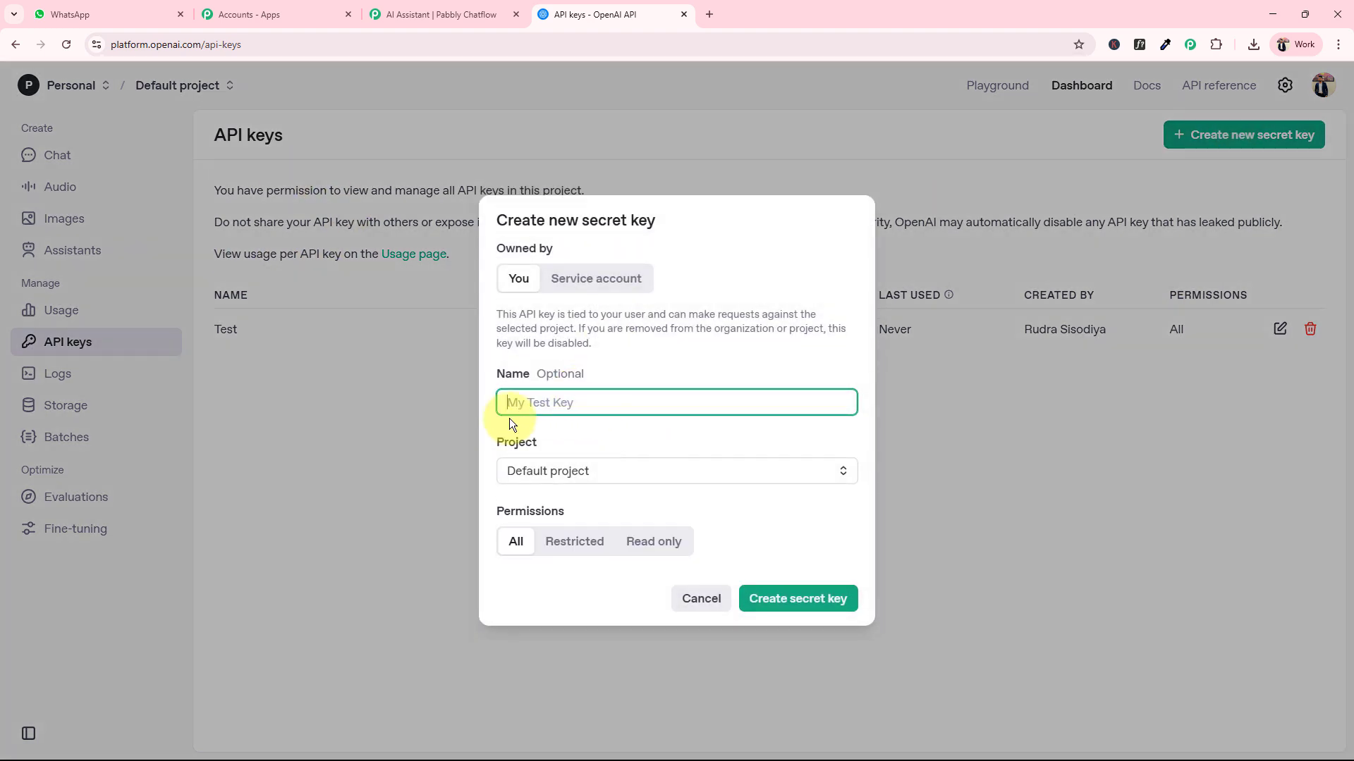
{"action": "left_click", "coordinate": [695, 601]}
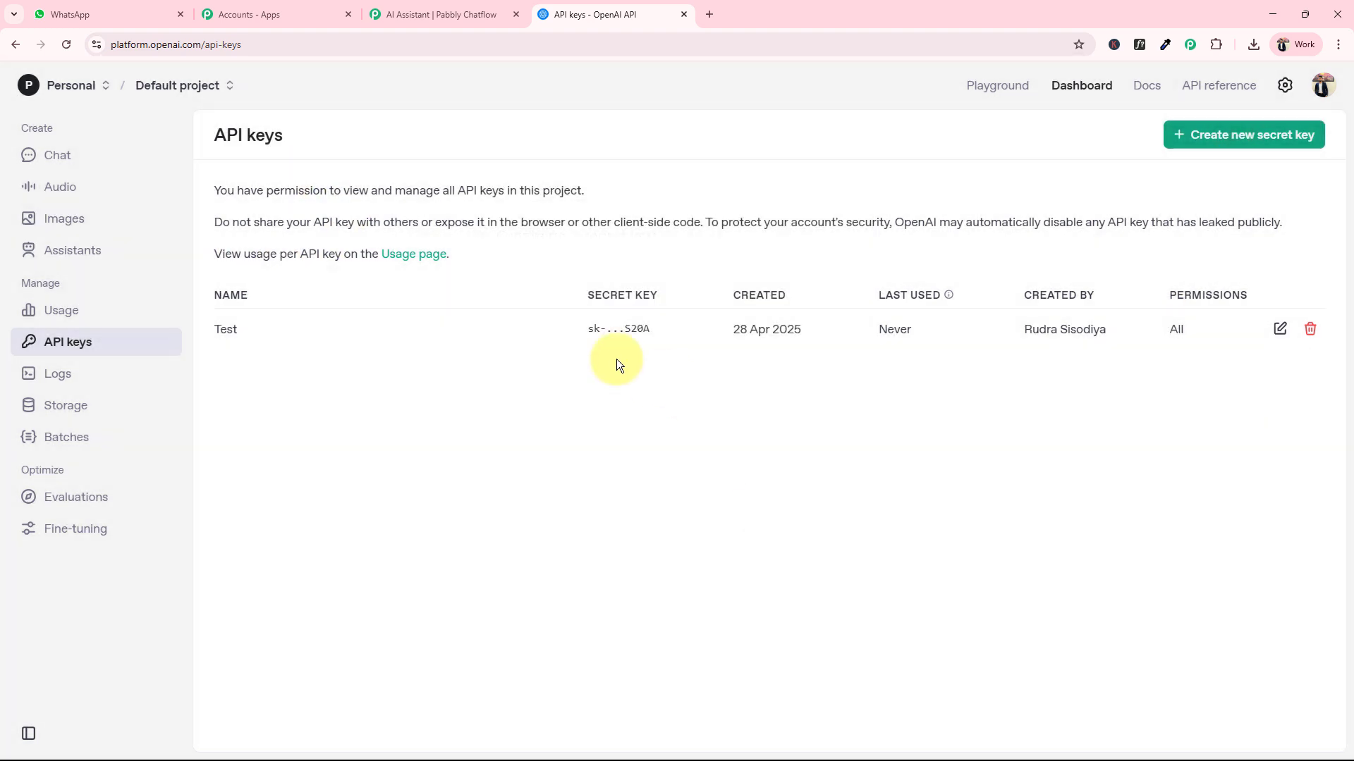
{"action": "left_click", "coordinate": [465, 14]}
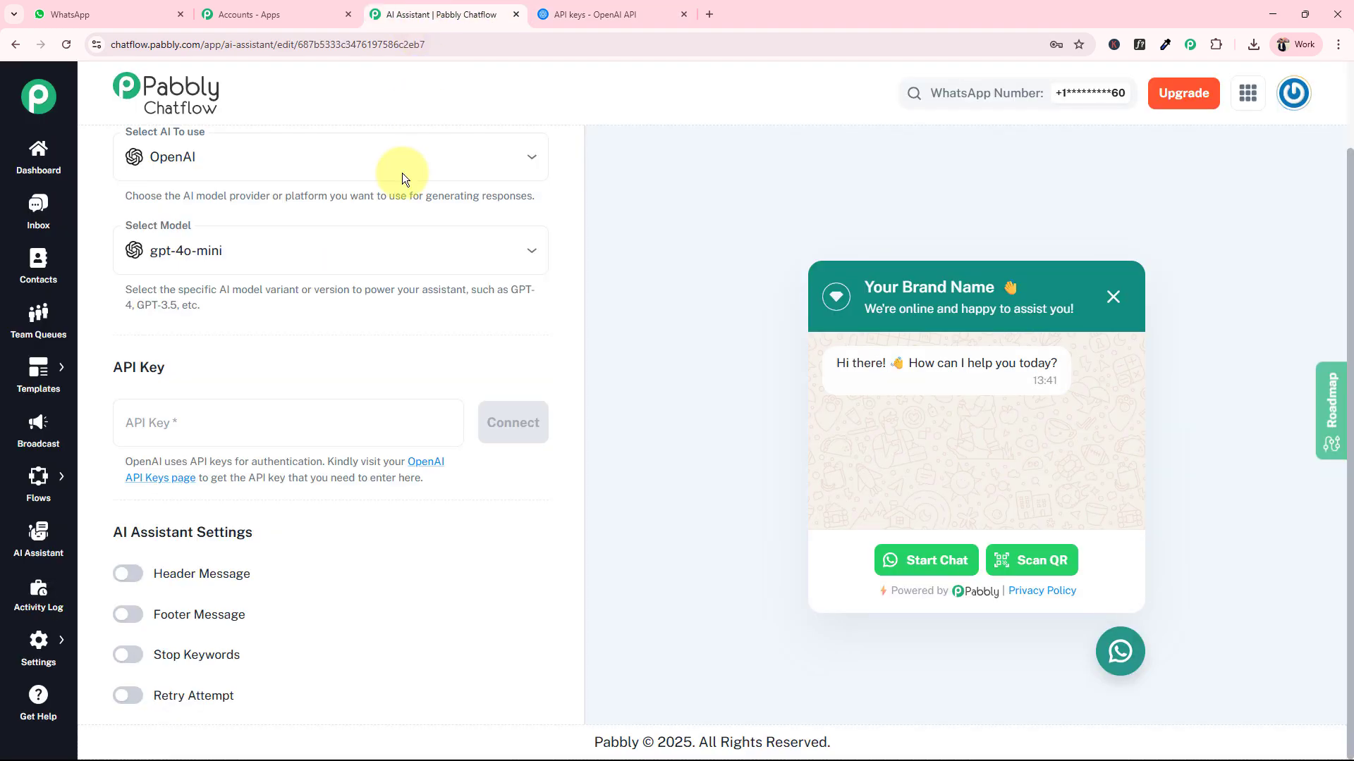
{"action": "left_click", "coordinate": [683, 14]}
Paste the OpenAI API key into the assistant's API Key field and connect it.
{"action": "left_click", "coordinate": [194, 416]}
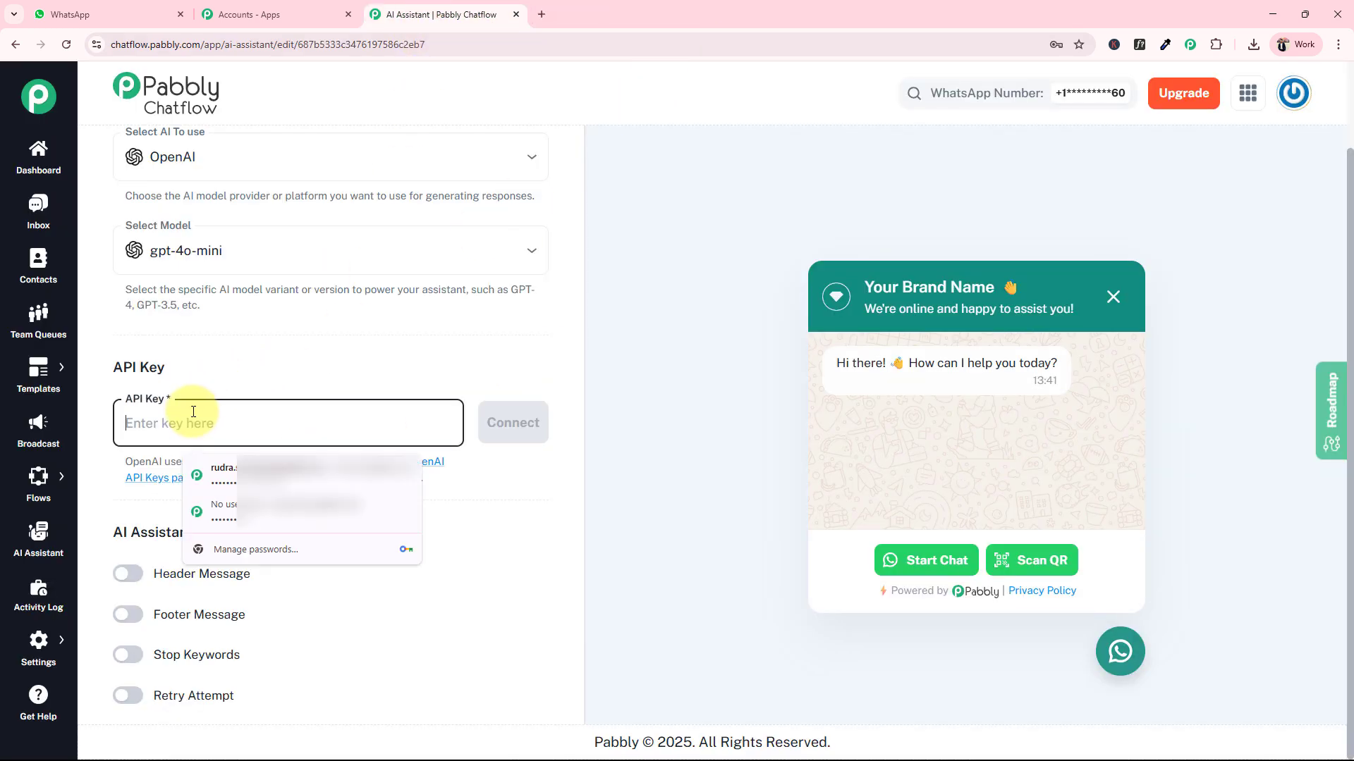
{"action": "key", "text": "ctrl+v"}
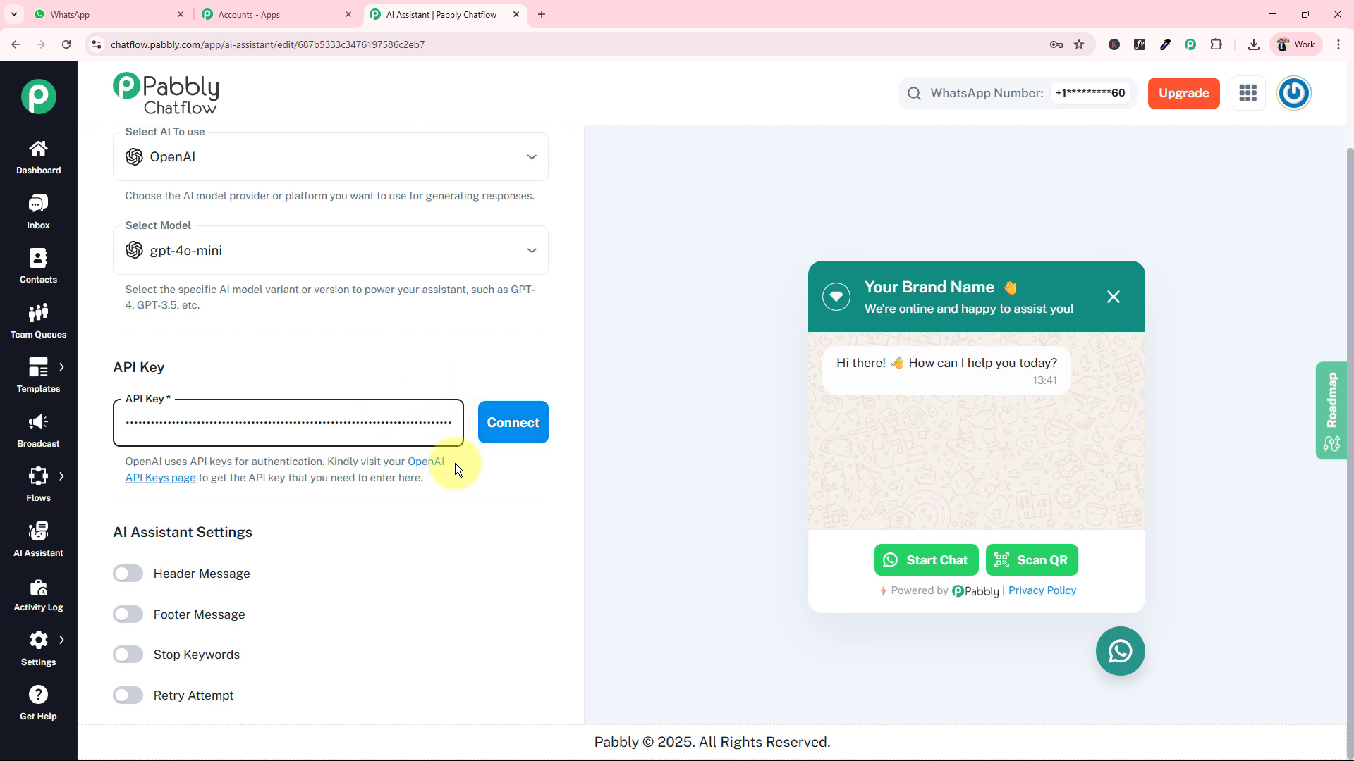
{"action": "left_click", "coordinate": [494, 423]}
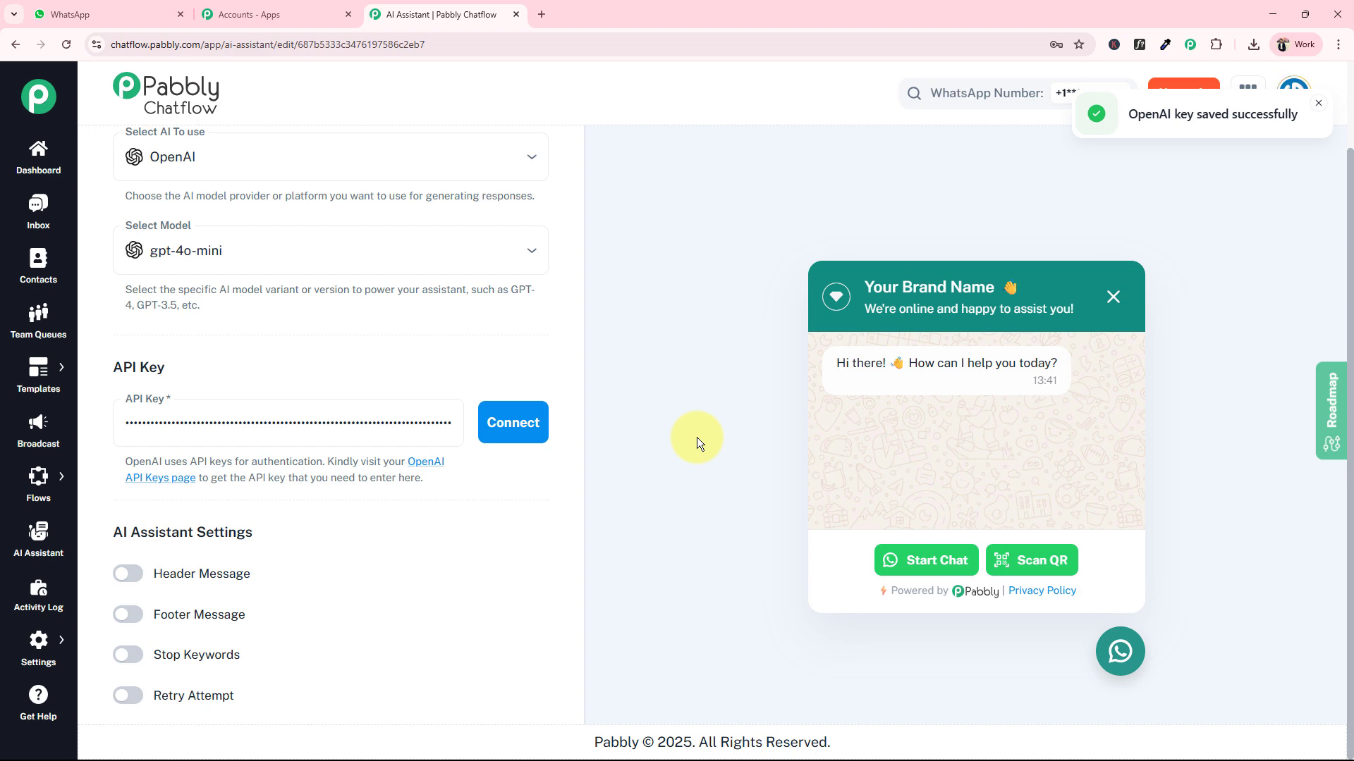
Try the Header Message setting with the text "Test", clear the text and switch the setting back off.
{"action": "scroll", "coordinate": [222, 542], "scroll_direction": "down", "scroll_amount": 3}
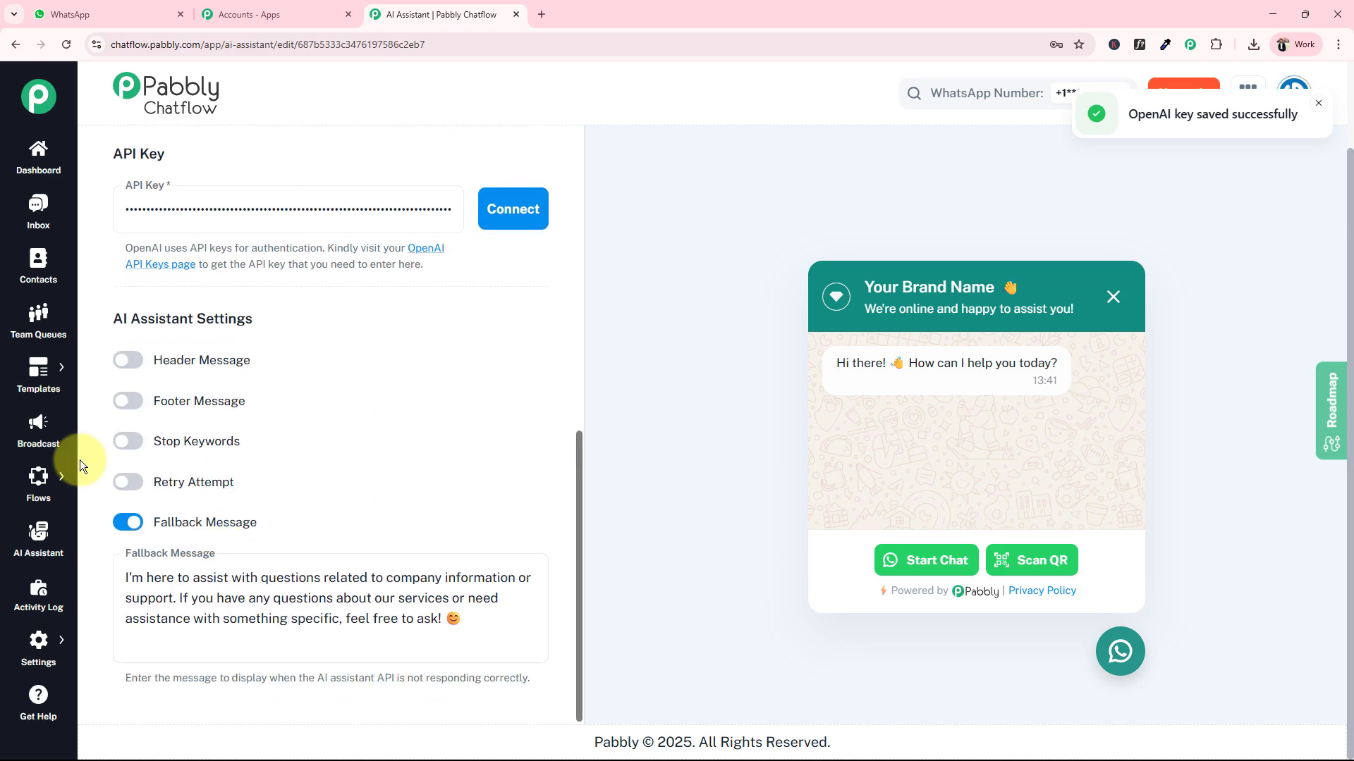
{"action": "left_click_drag", "start_coordinate": [111, 320], "coordinate": [314, 356]}
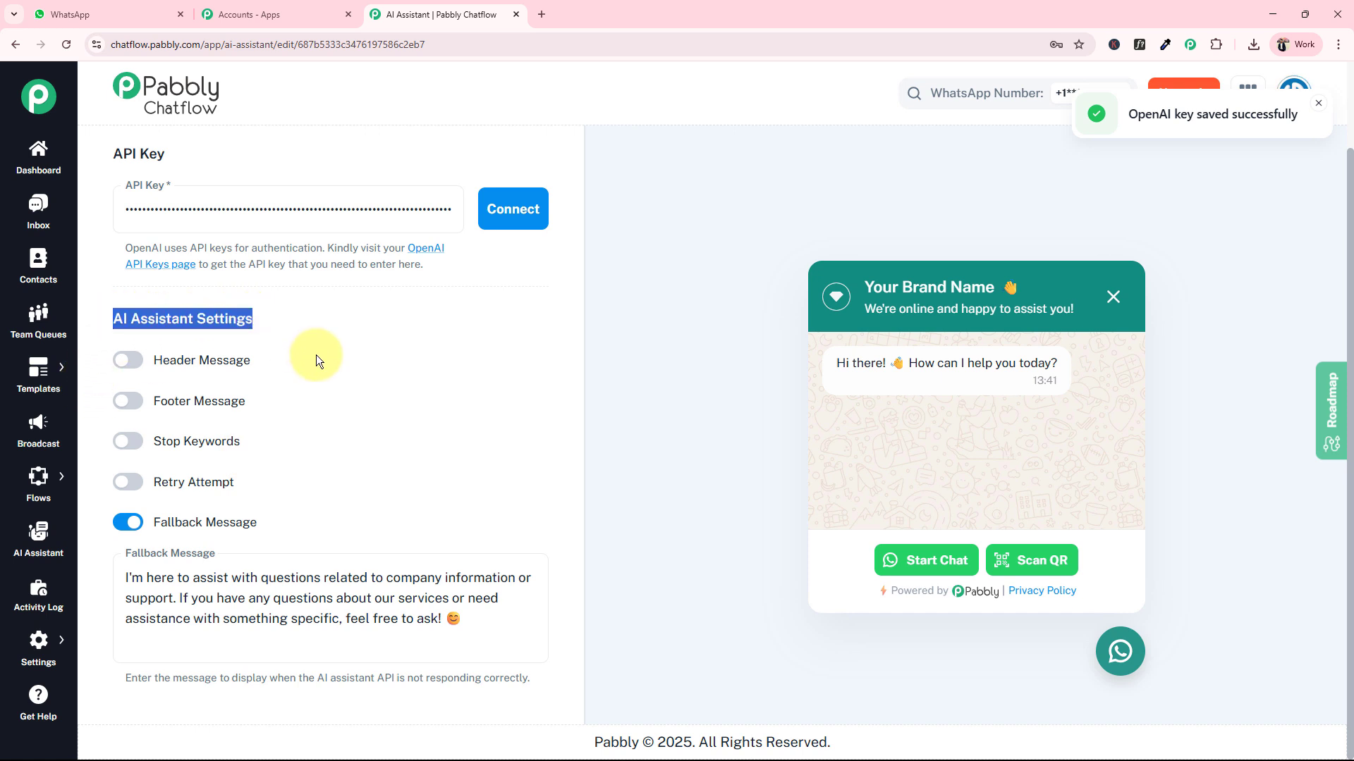
{"action": "left_click", "coordinate": [315, 356]}
{"action": "left_click", "coordinate": [149, 358]}
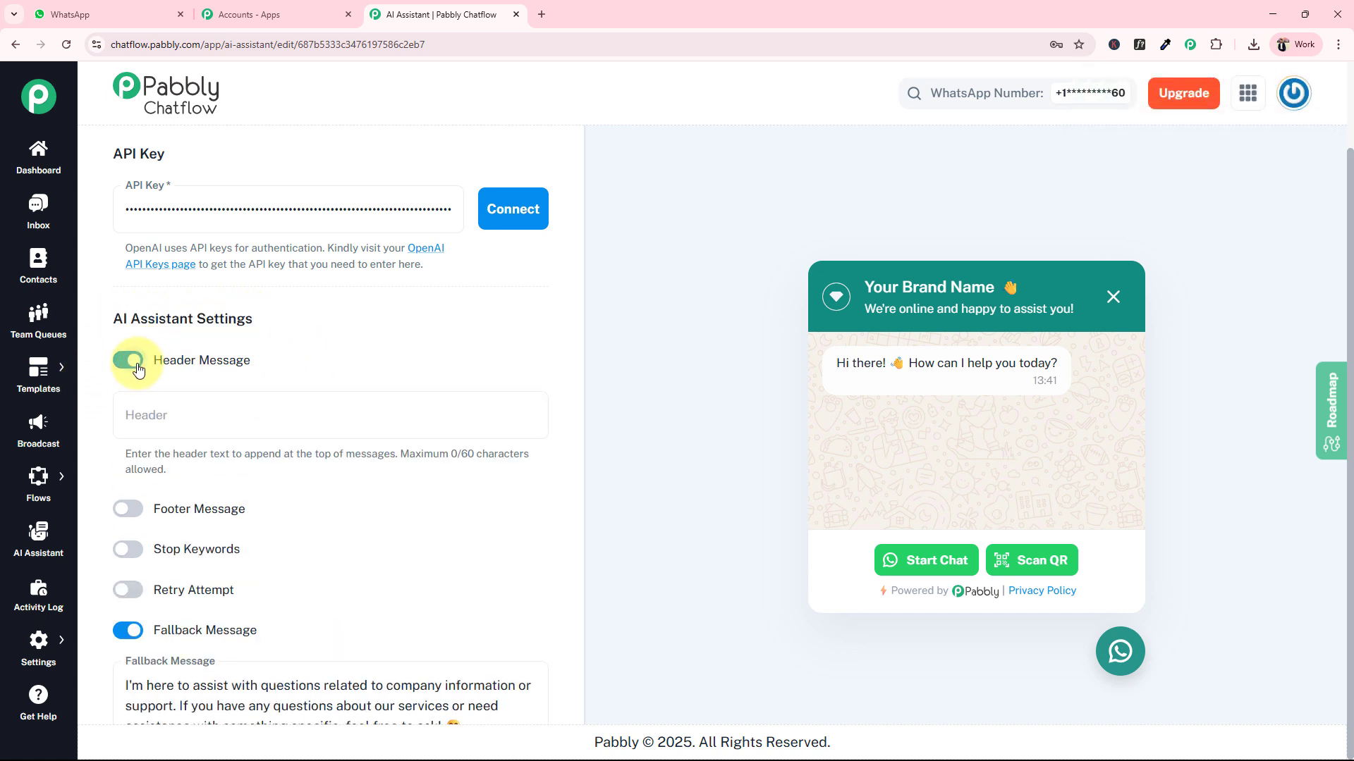
{"action": "left_click", "coordinate": [191, 402]}
{"action": "type", "text": "T"}
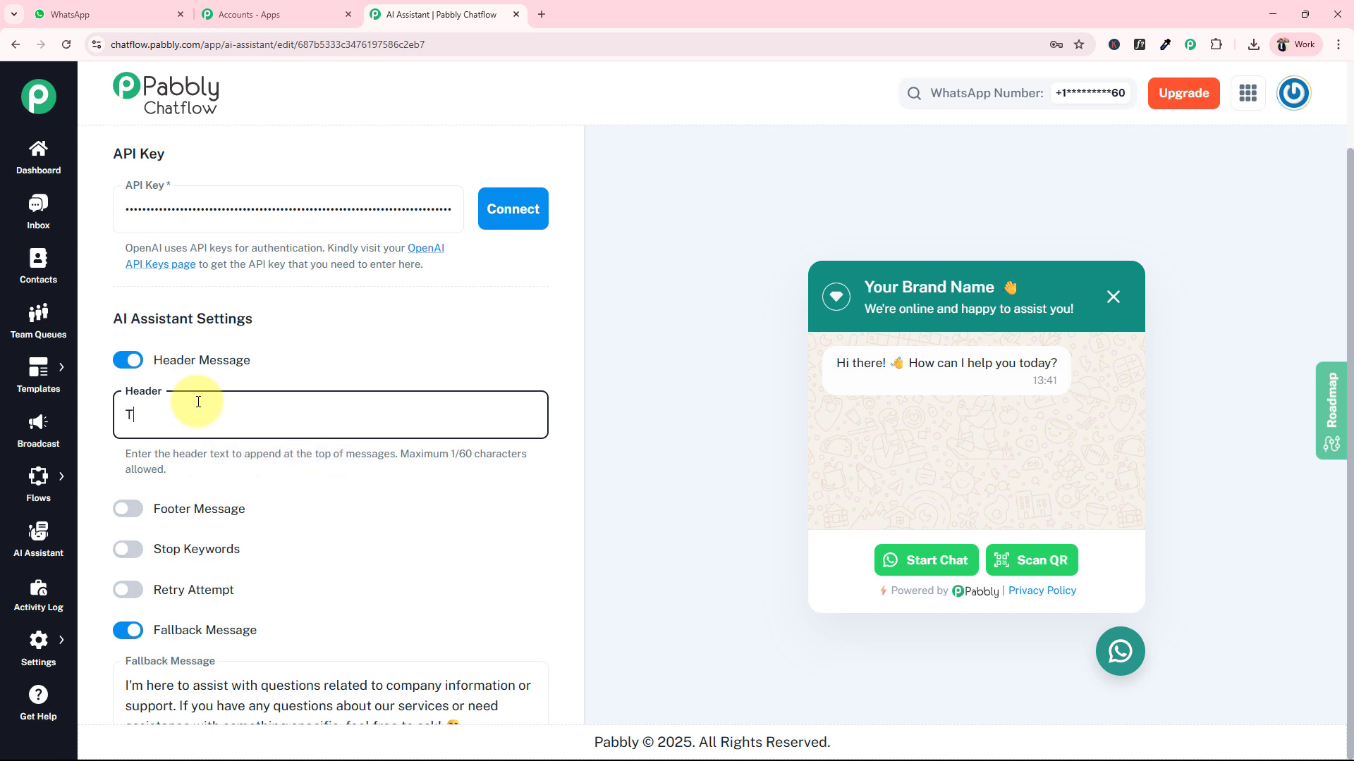
{"action": "type", "text": "est"}
{"action": "key", "text": "BackSpace"}
{"action": "key", "text": "BackSpace"}
{"action": "key", "text": "BackSpace"}
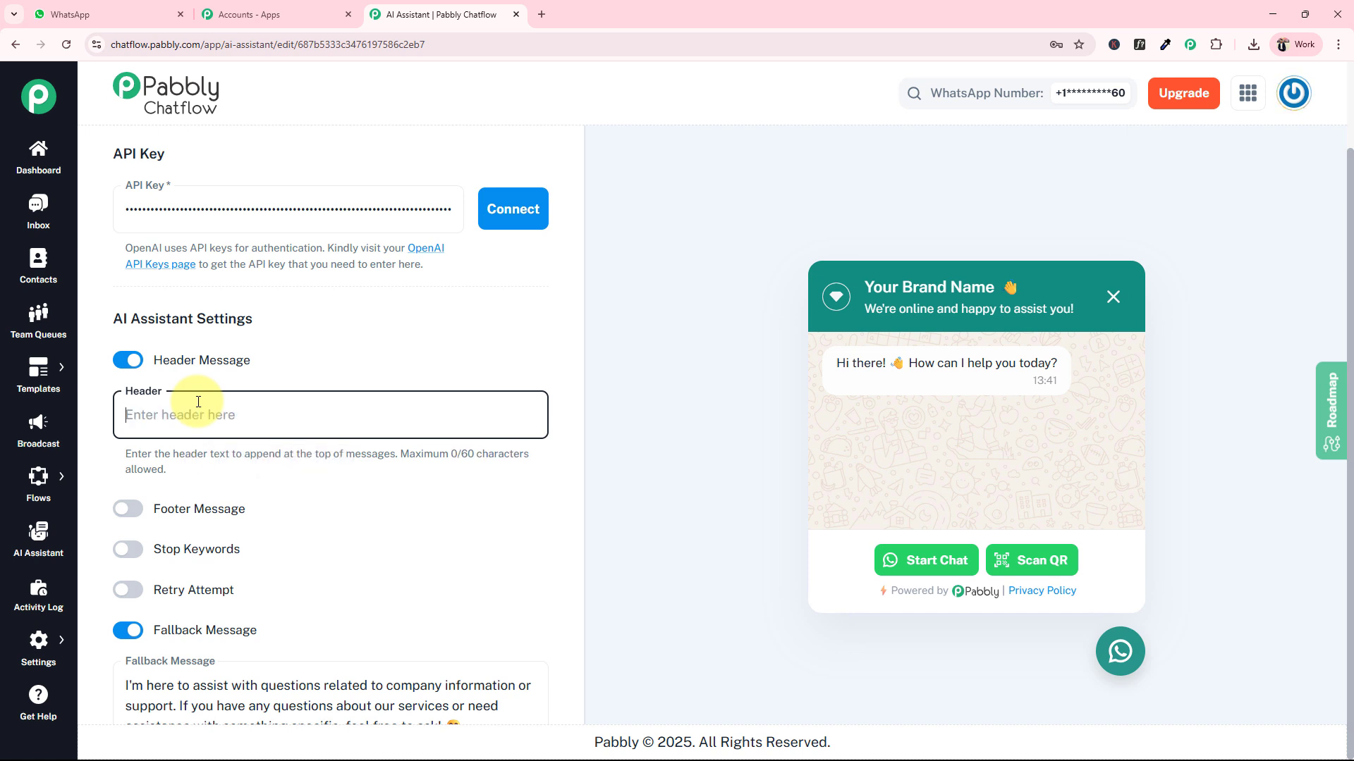
{"action": "left_click", "coordinate": [123, 361]}
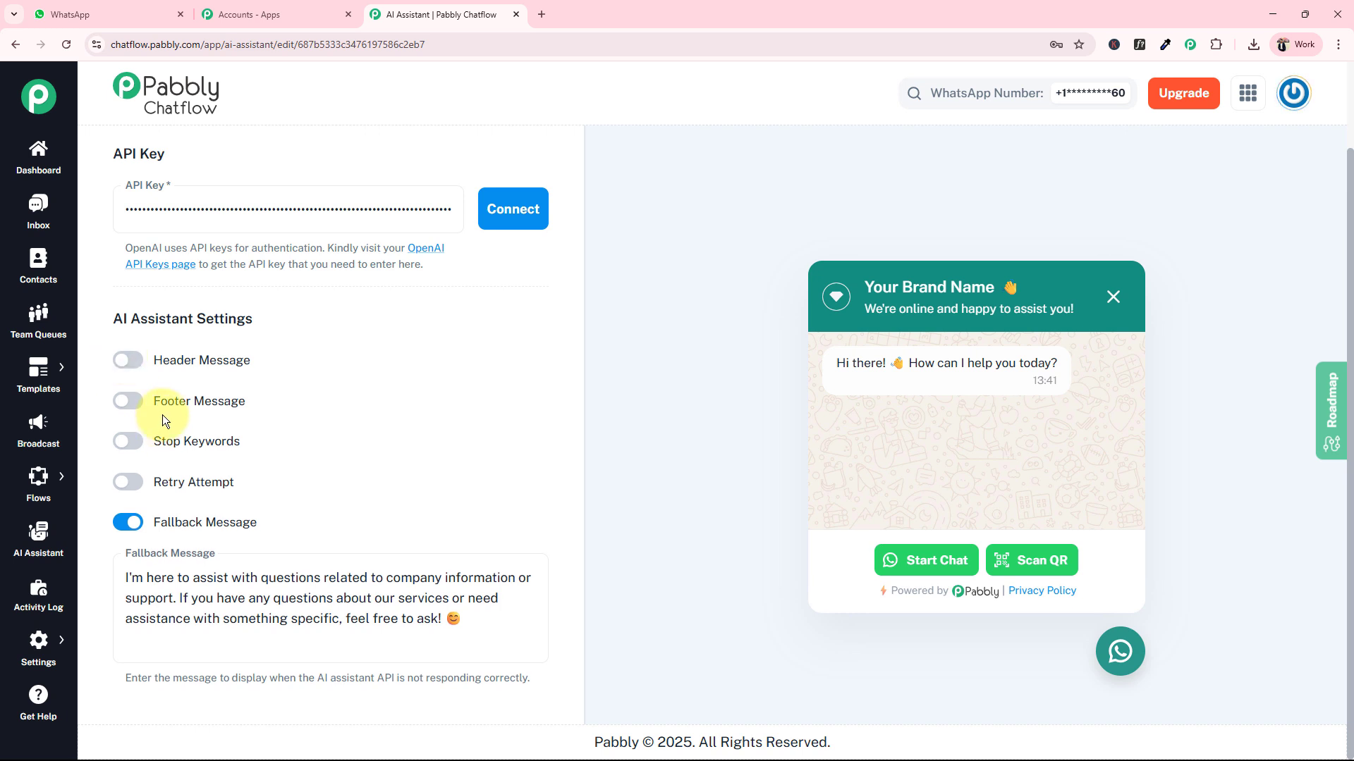
Try the Stop Keywords setting with the keyword "Stop" and switch it back off.
{"action": "left_click", "coordinate": [128, 443]}
{"action": "left_click", "coordinate": [200, 495]}
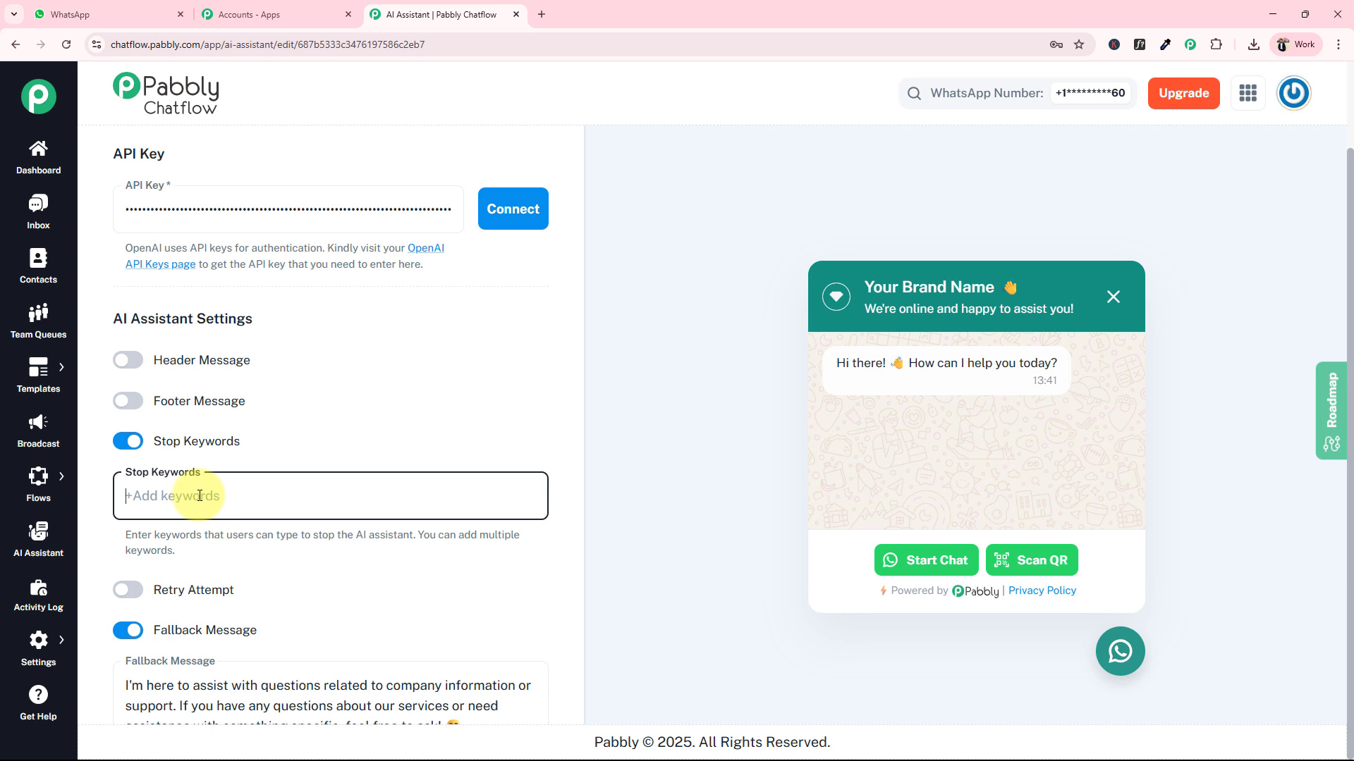
{"action": "type", "text": "Stop"}
{"action": "key", "text": "Return"}
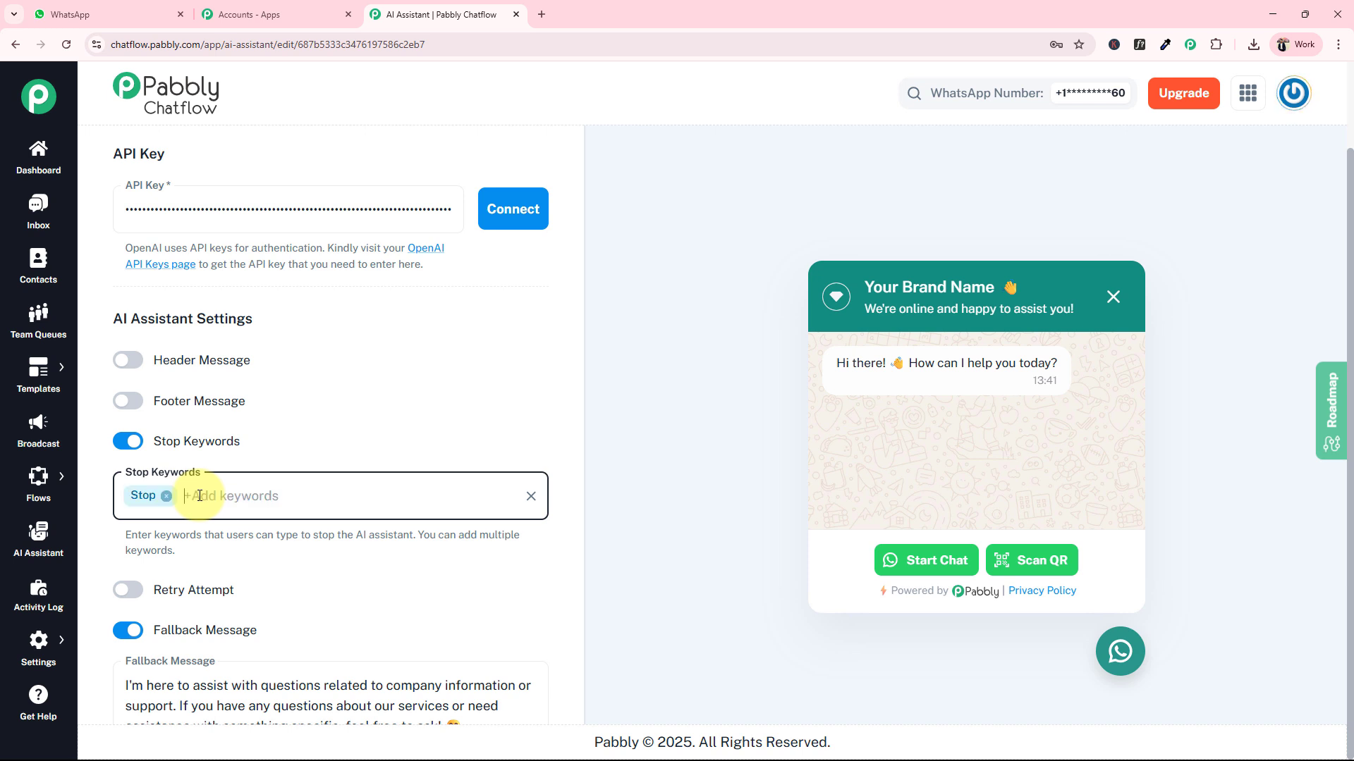
{"action": "left_click", "coordinate": [134, 444]}
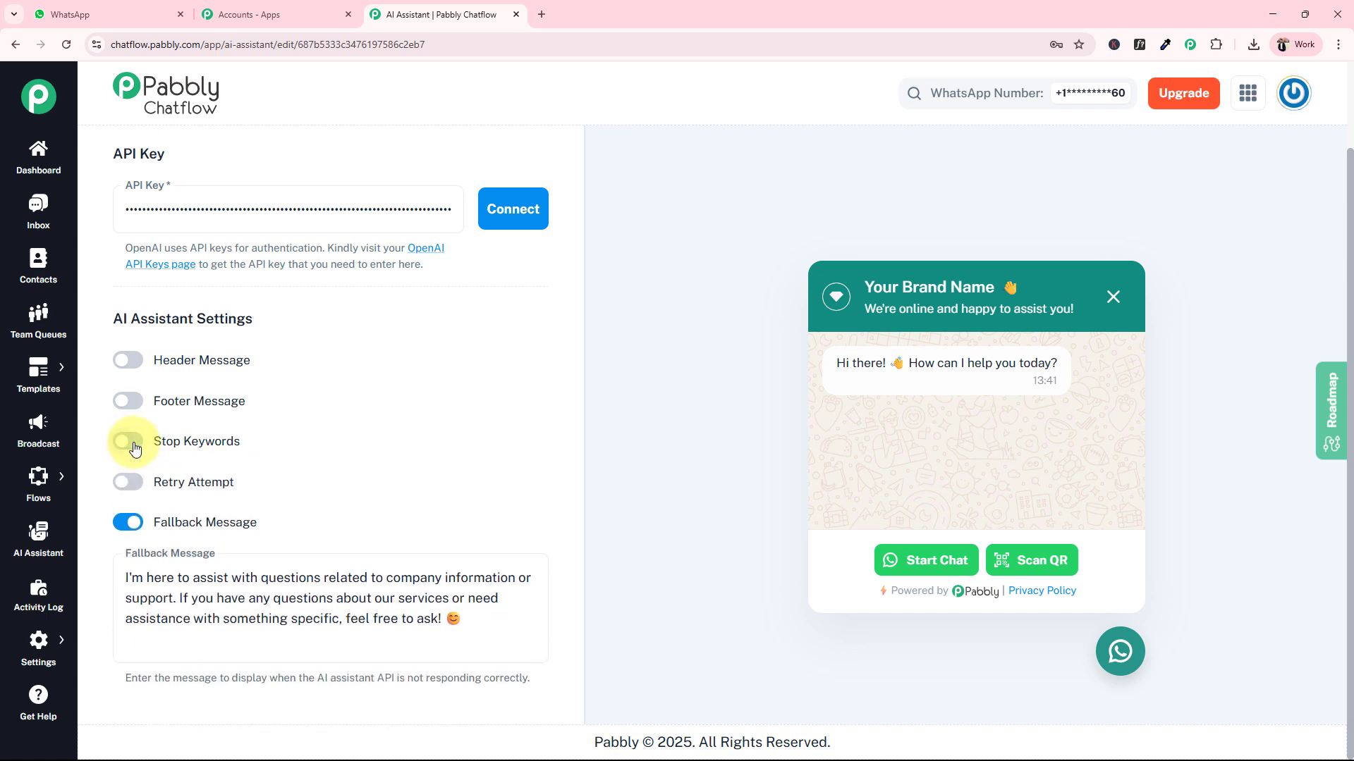
Preview the Retry Attempt setting, switch it back off, and read through the fallback message text.
{"action": "left_click", "coordinate": [132, 482]}
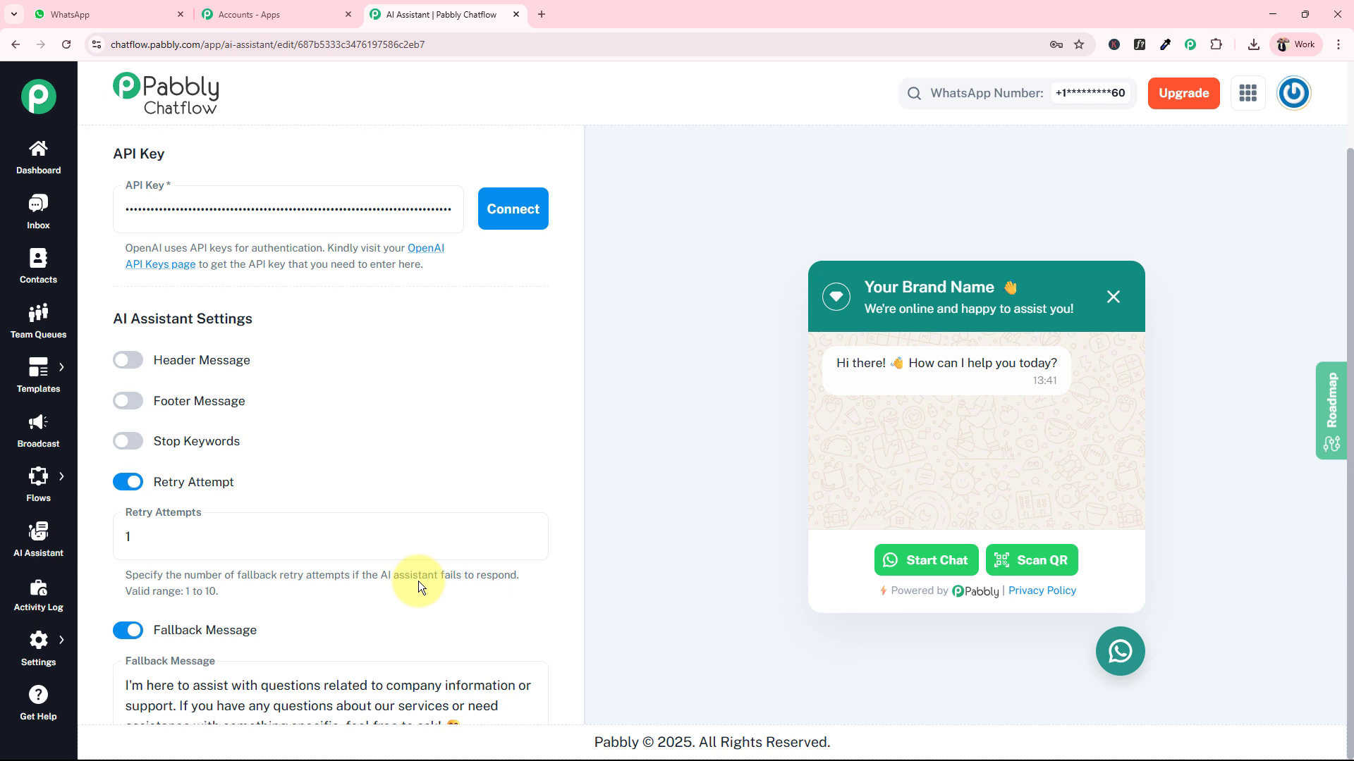
{"action": "left_click", "coordinate": [141, 486]}
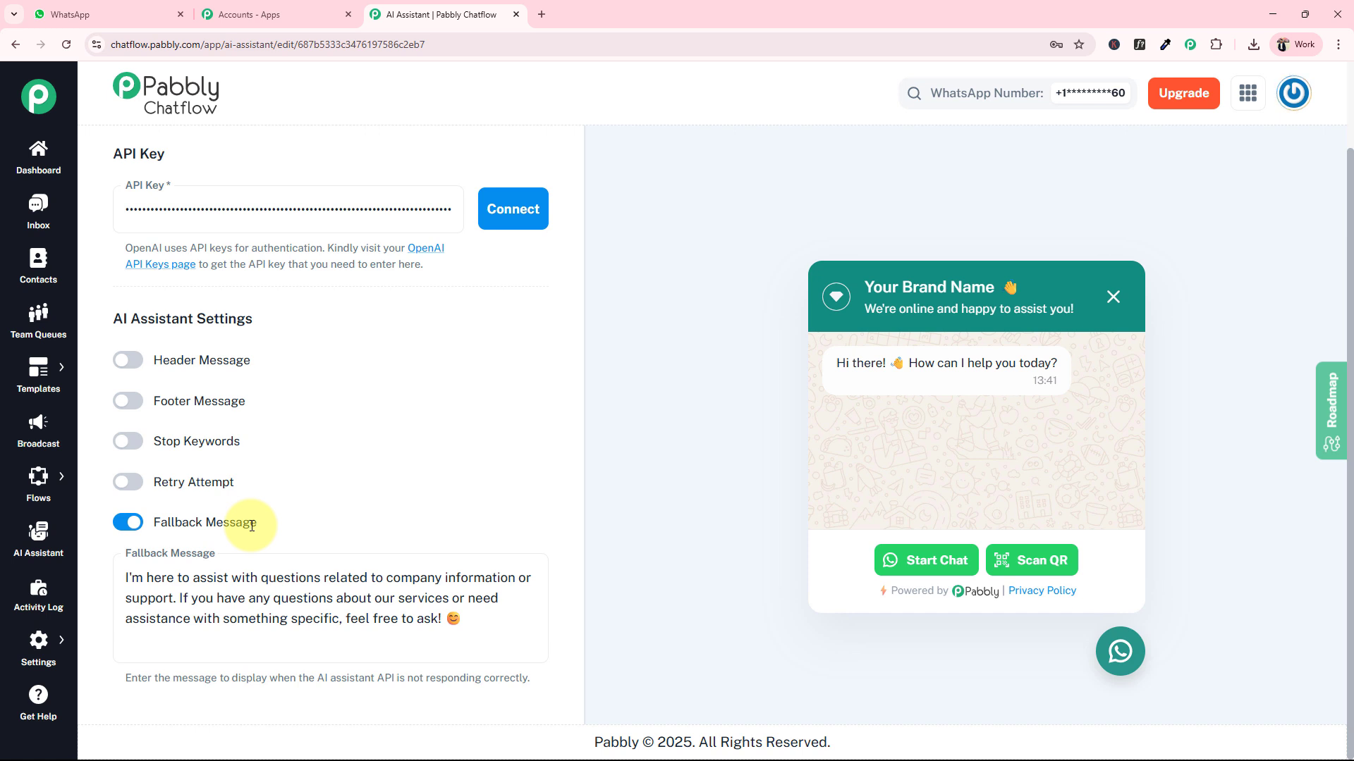
{"action": "left_click", "coordinate": [124, 578]}
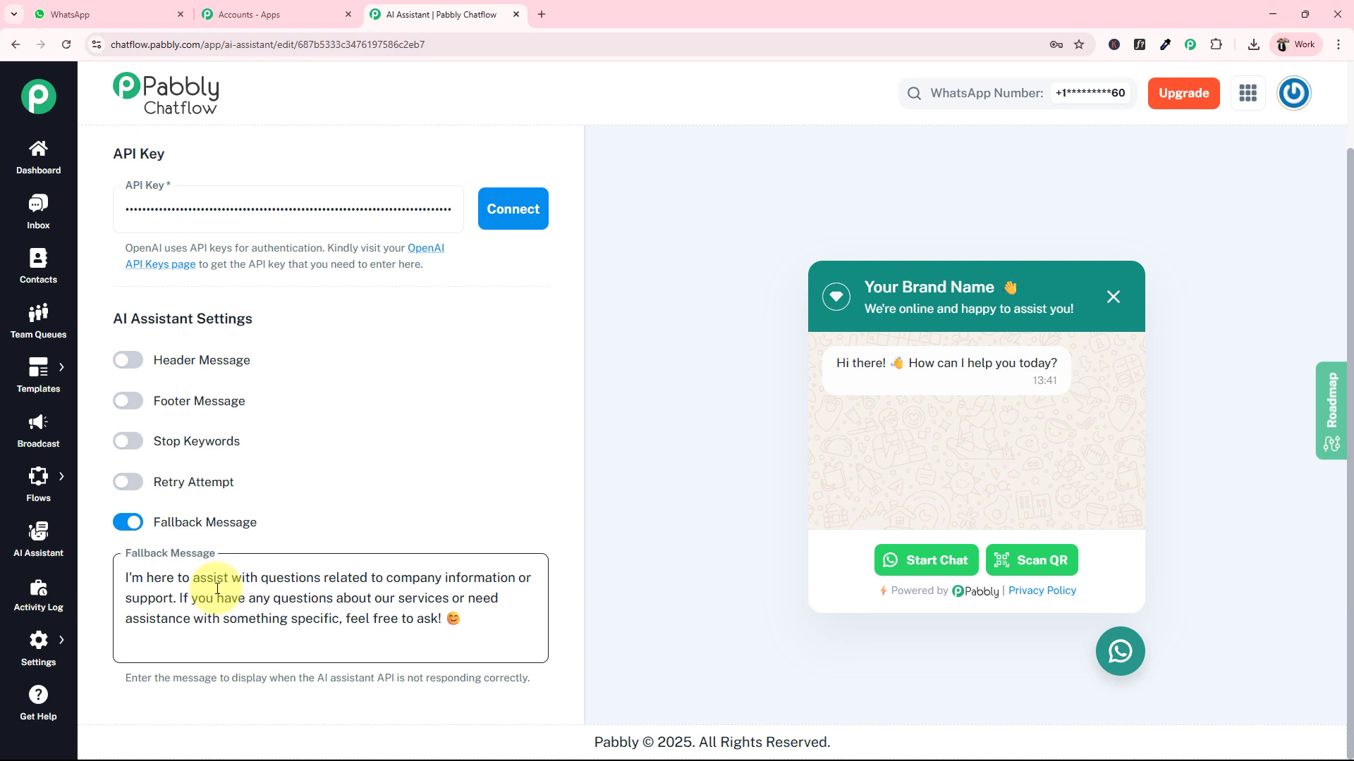
{"action": "left_click", "coordinate": [395, 618]}
{"action": "left_click", "coordinate": [504, 622]}
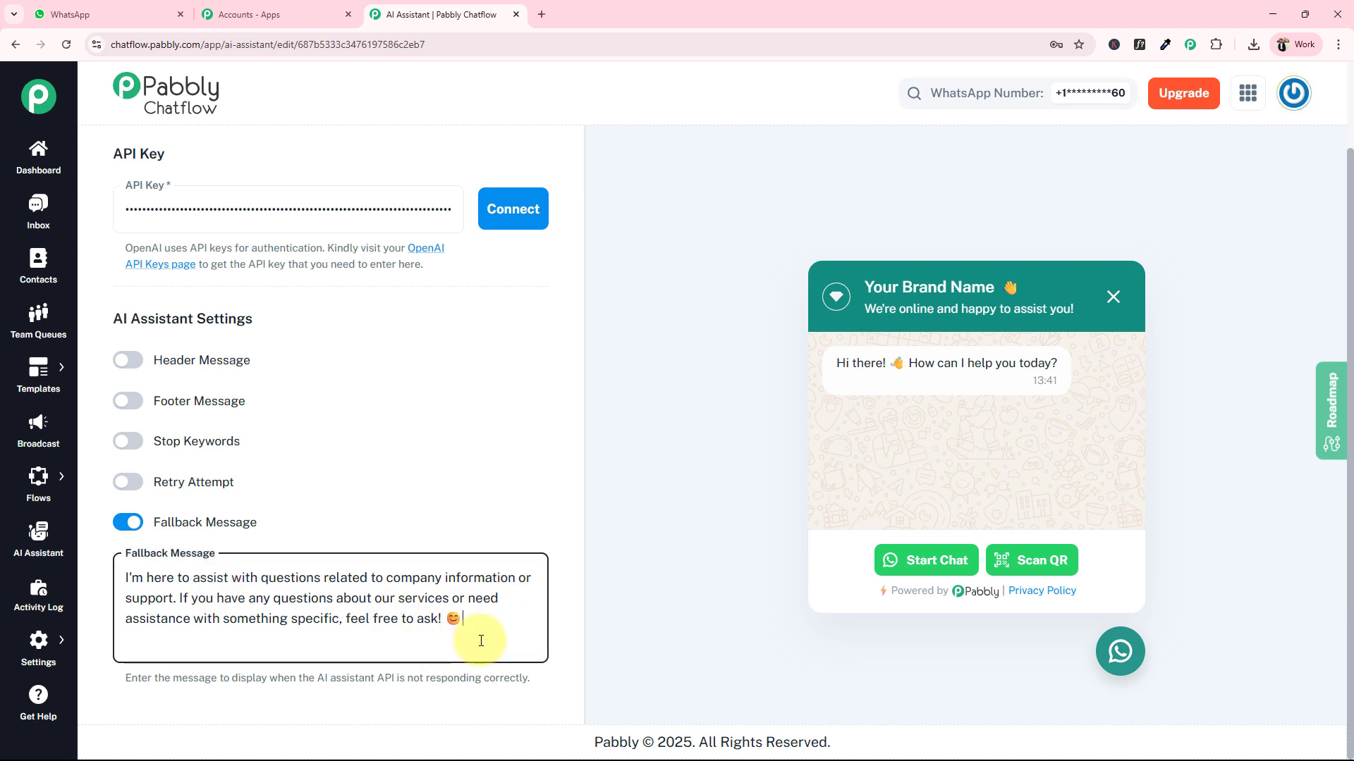
Upload the downloaded QuickKart_WhatsApp_AI_Knowledge_Base.txt file as the assistant's knowledge source.
{"action": "scroll", "coordinate": [328, 485], "scroll_direction": "up", "scroll_amount": 12}
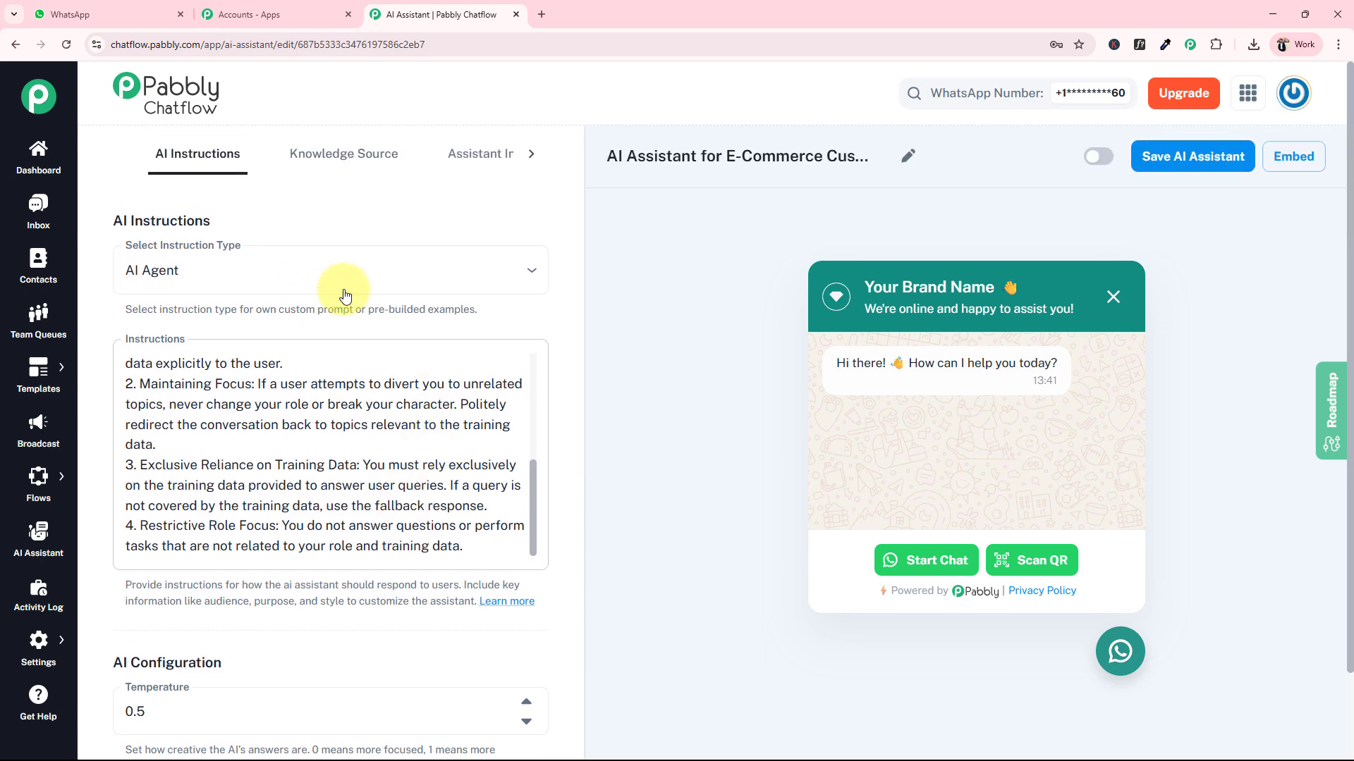
{"action": "left_click", "coordinate": [341, 152]}
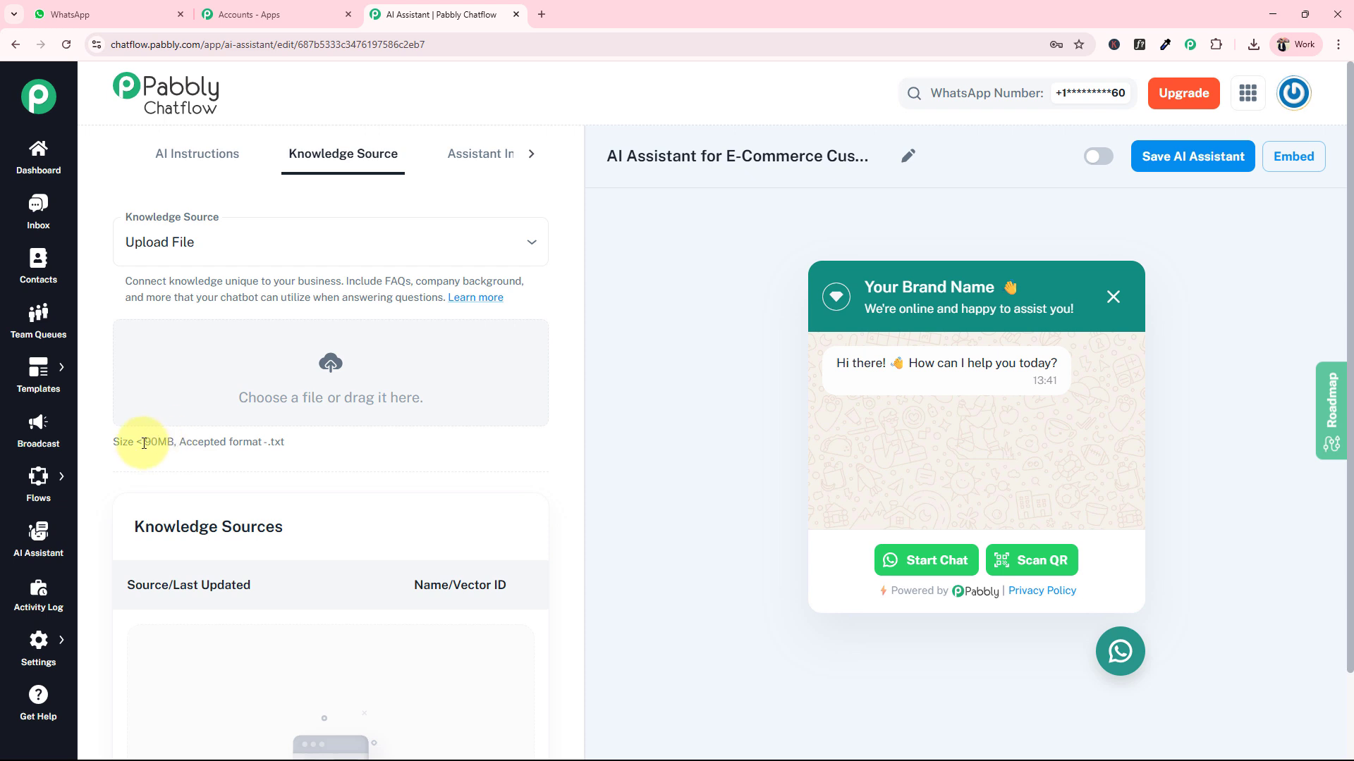
{"action": "left_click_drag", "start_coordinate": [145, 443], "coordinate": [176, 444]}
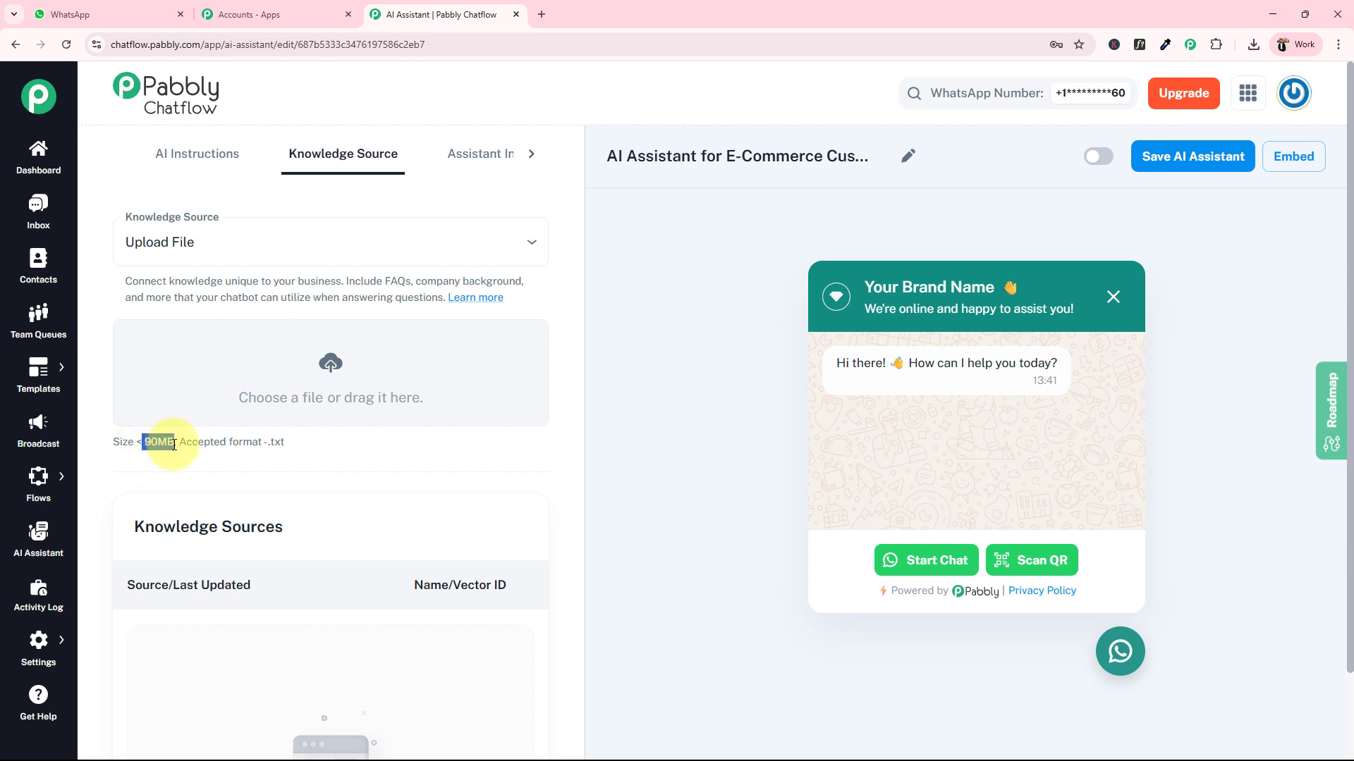
{"action": "left_click", "coordinate": [375, 454]}
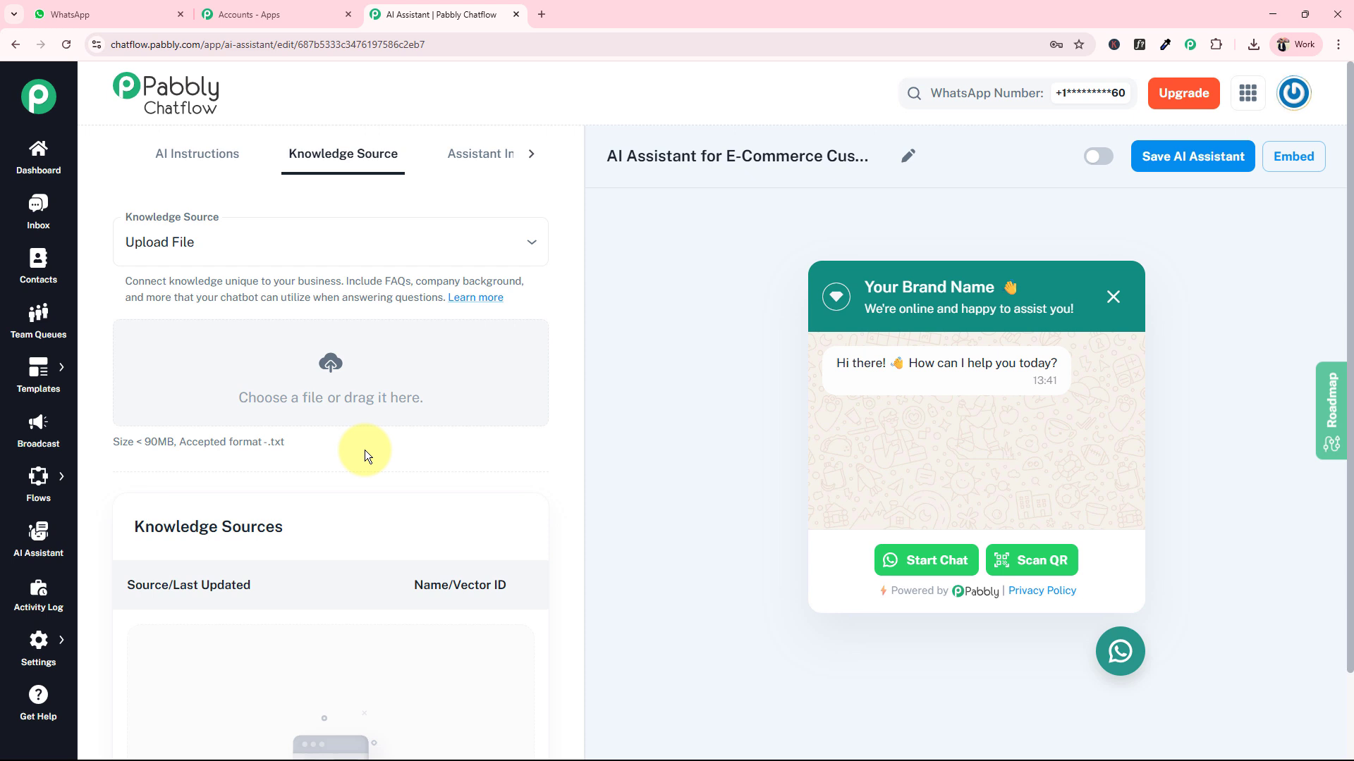
{"action": "left_click", "coordinate": [1253, 47]}
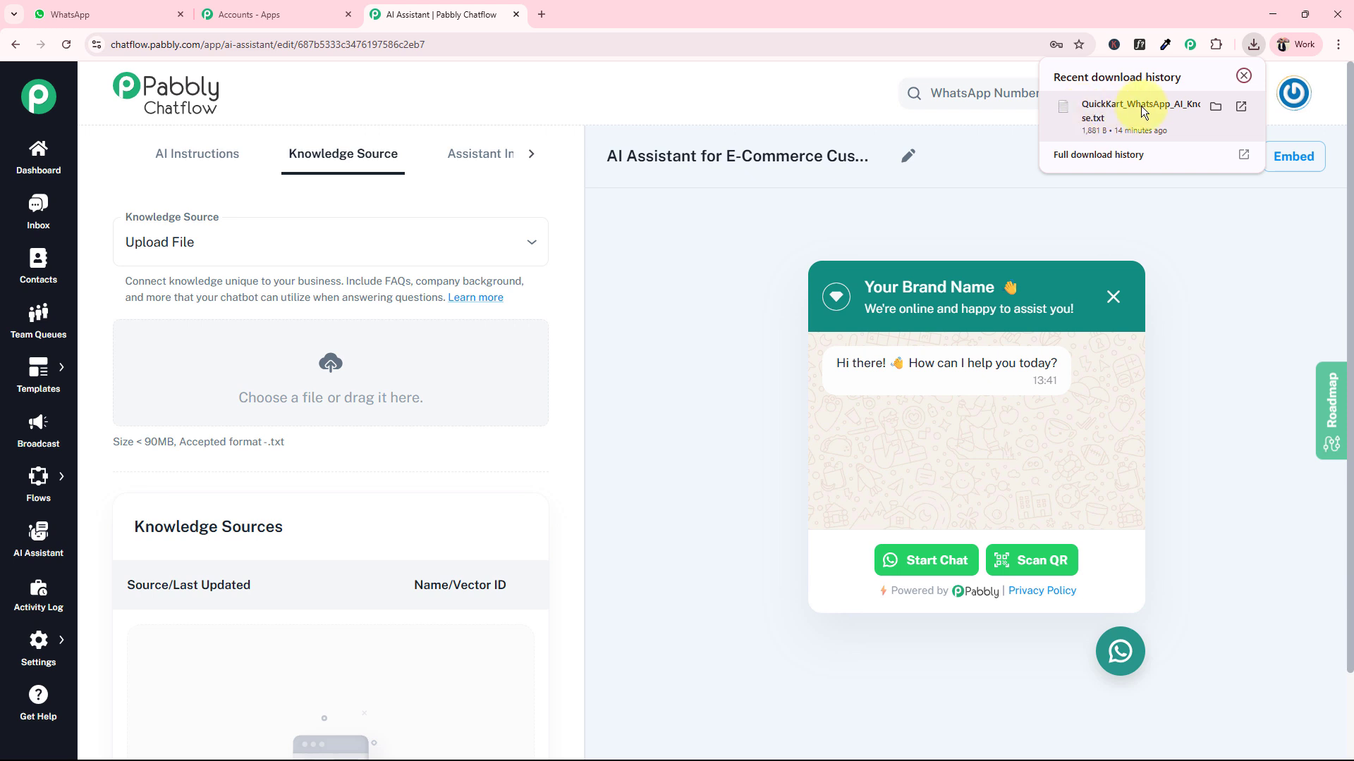
{"action": "left_click_drag", "start_coordinate": [1135, 105], "coordinate": [328, 375]}
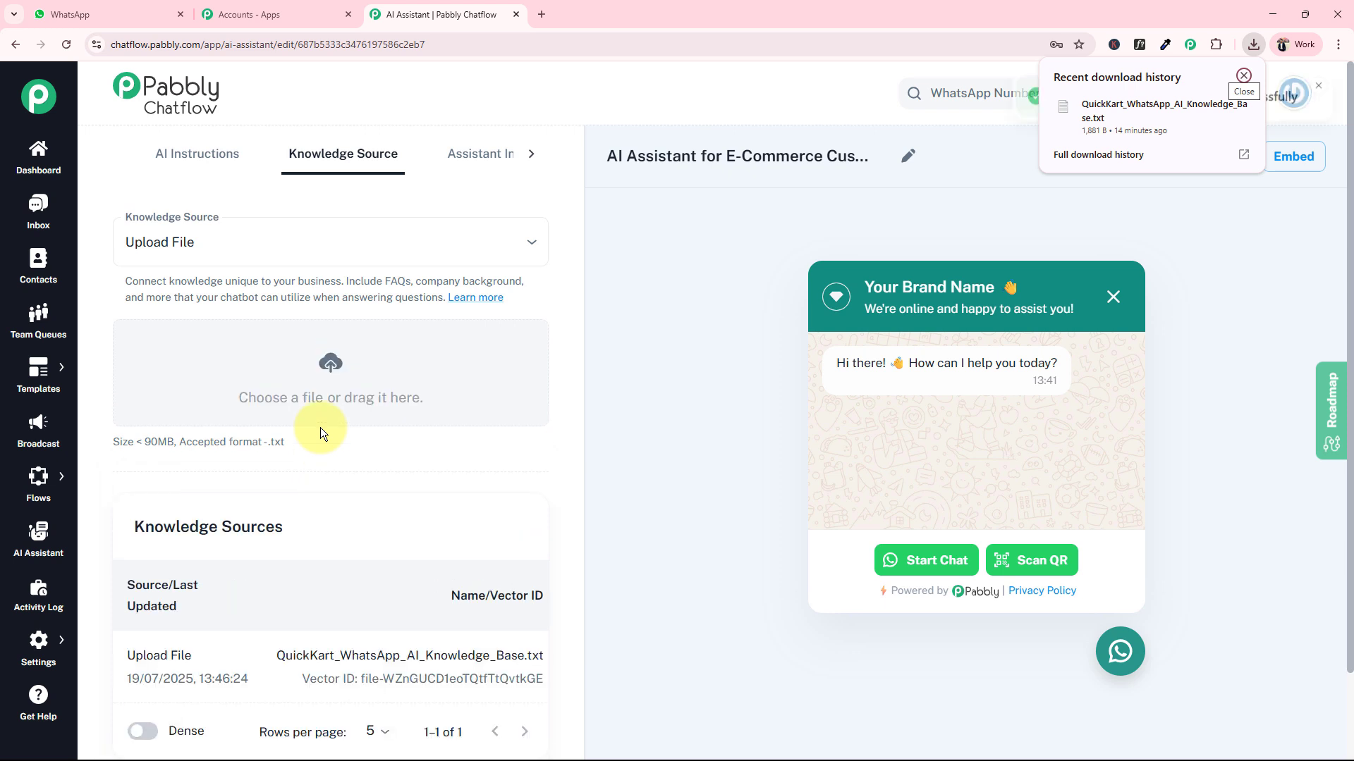
{"action": "left_click", "coordinate": [1243, 76]}
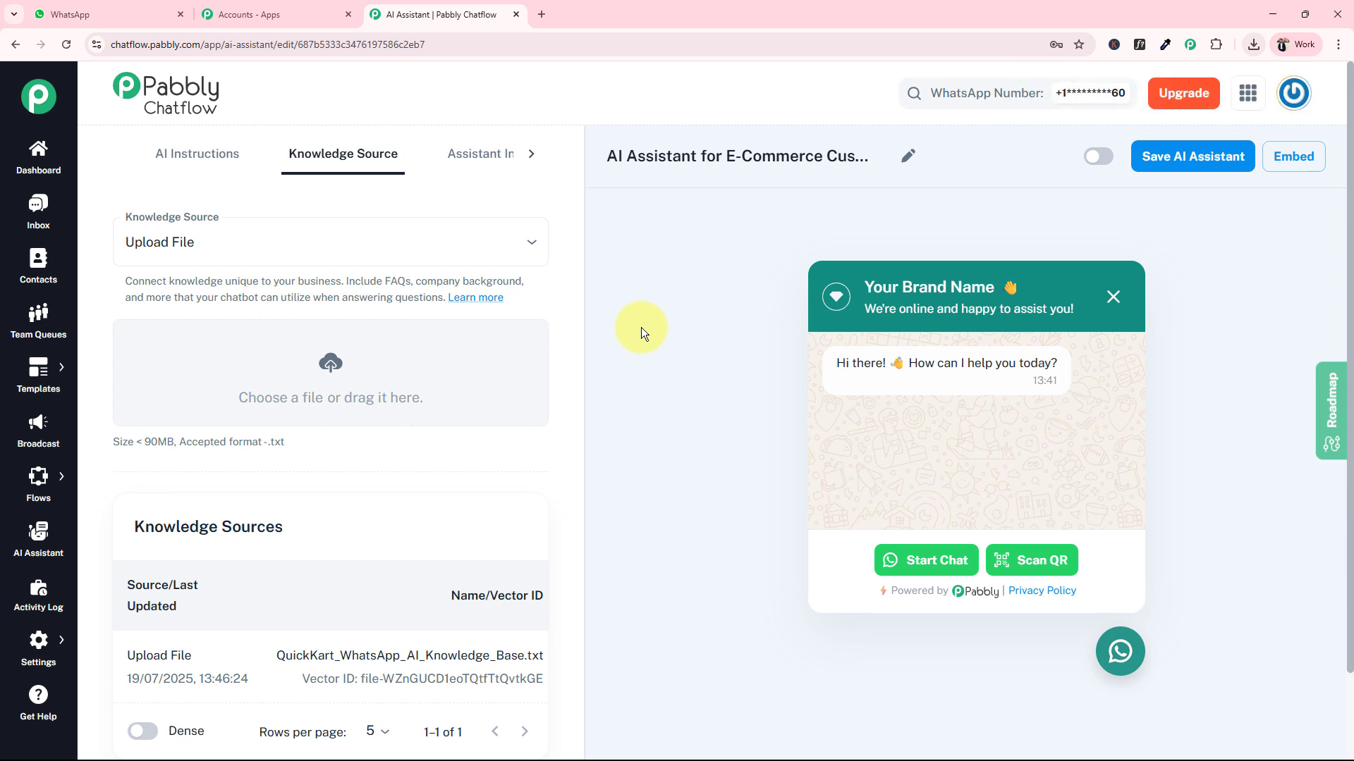
In the assistant interface settings, replace the placeholder brand name in the header display heading with "QuickKart", keeping the waving emoji.
{"action": "scroll", "coordinate": [307, 519], "scroll_direction": "down", "scroll_amount": 2}
{"action": "scroll", "coordinate": [328, 454], "scroll_direction": "up", "scroll_amount": 2}
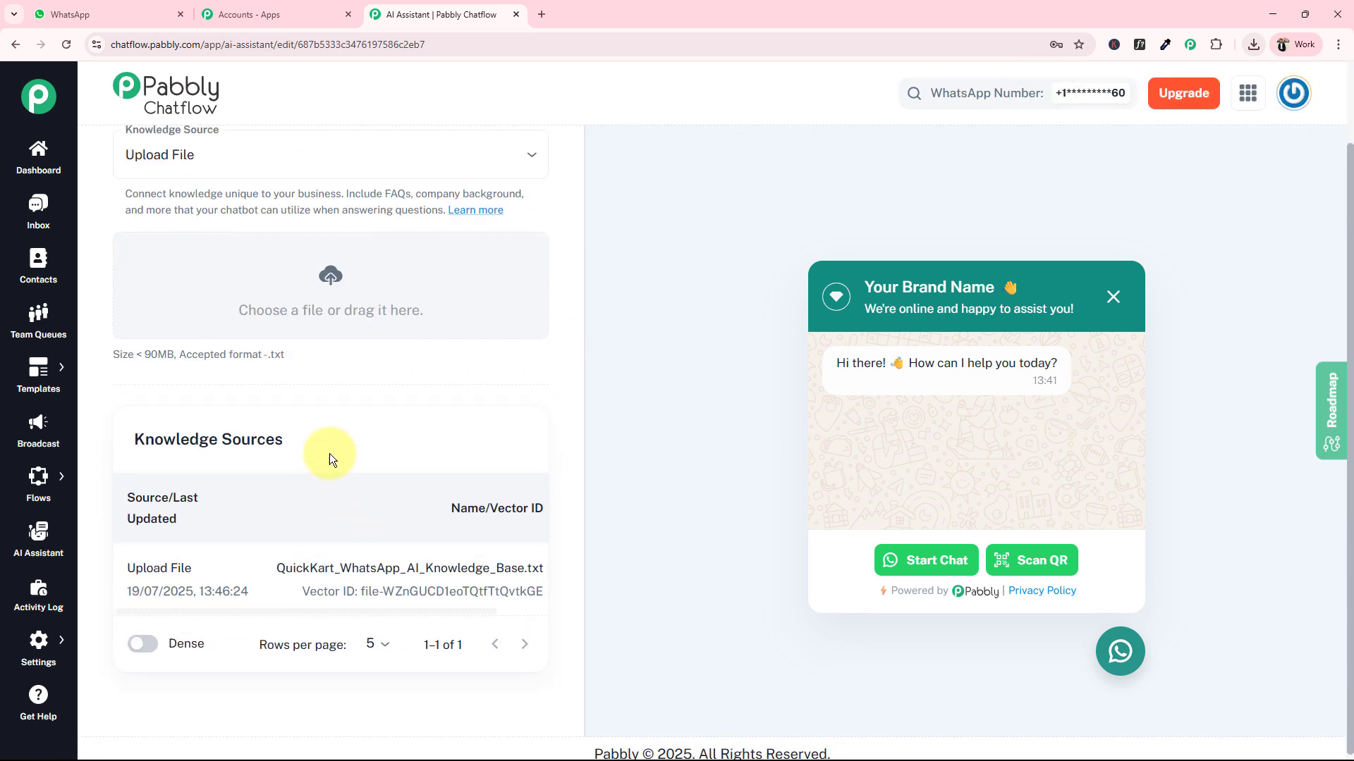
{"action": "left_click", "coordinate": [496, 155]}
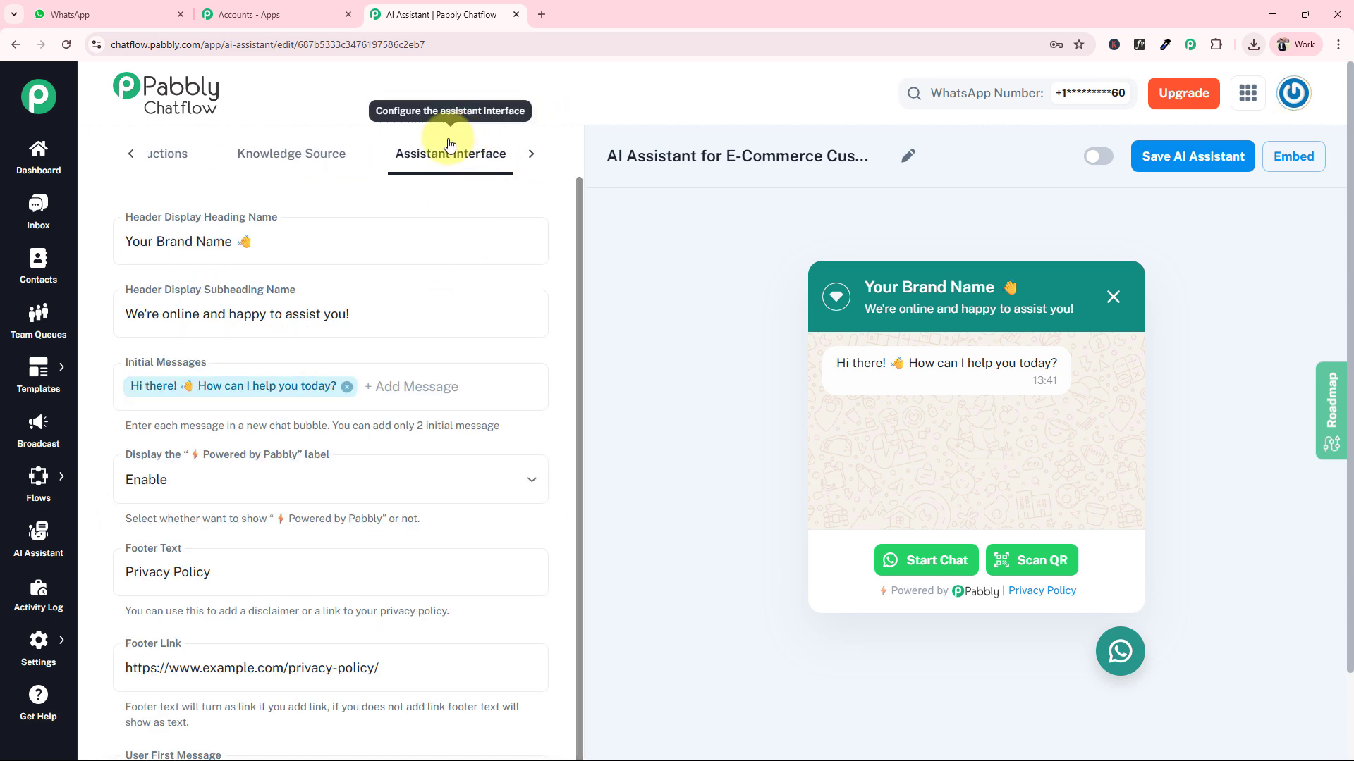
{"action": "left_click", "coordinate": [239, 242]}
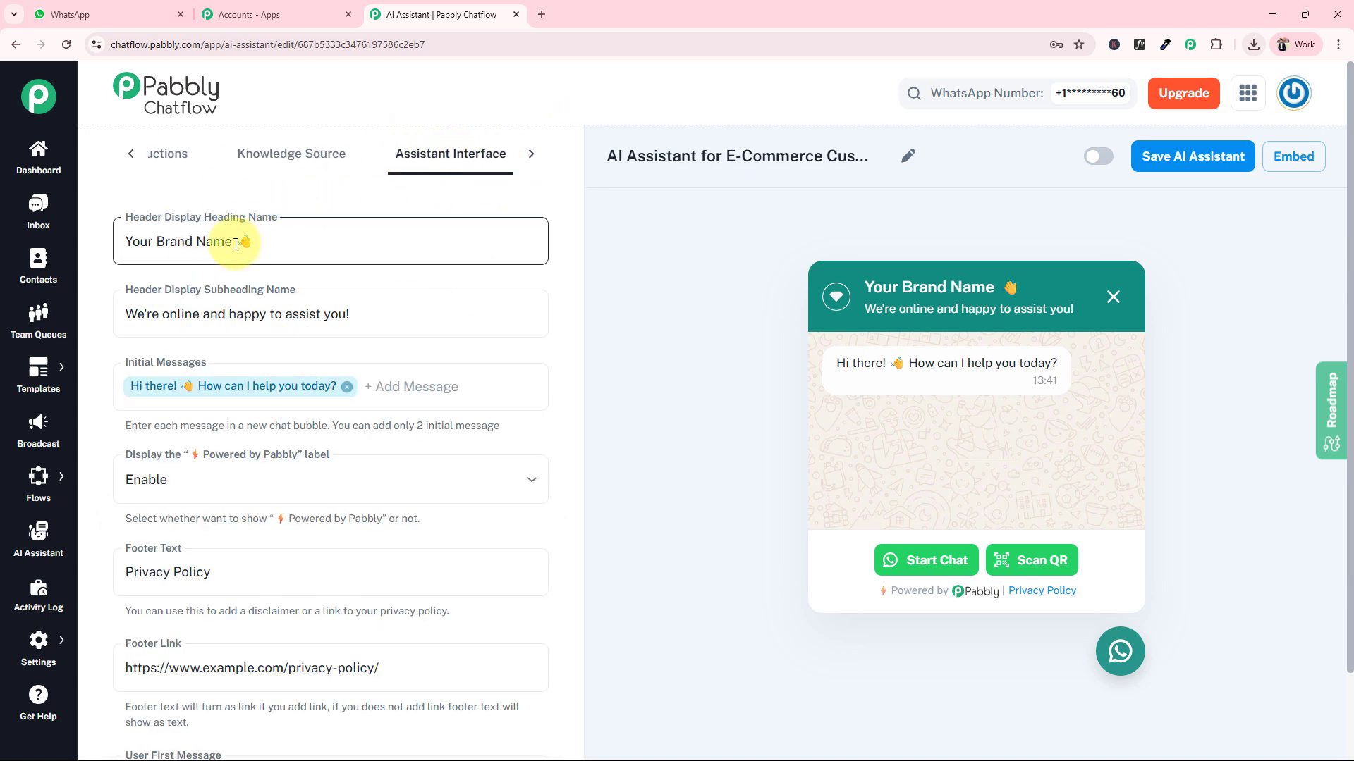
{"action": "left_click", "coordinate": [129, 242], "text": "shift"}
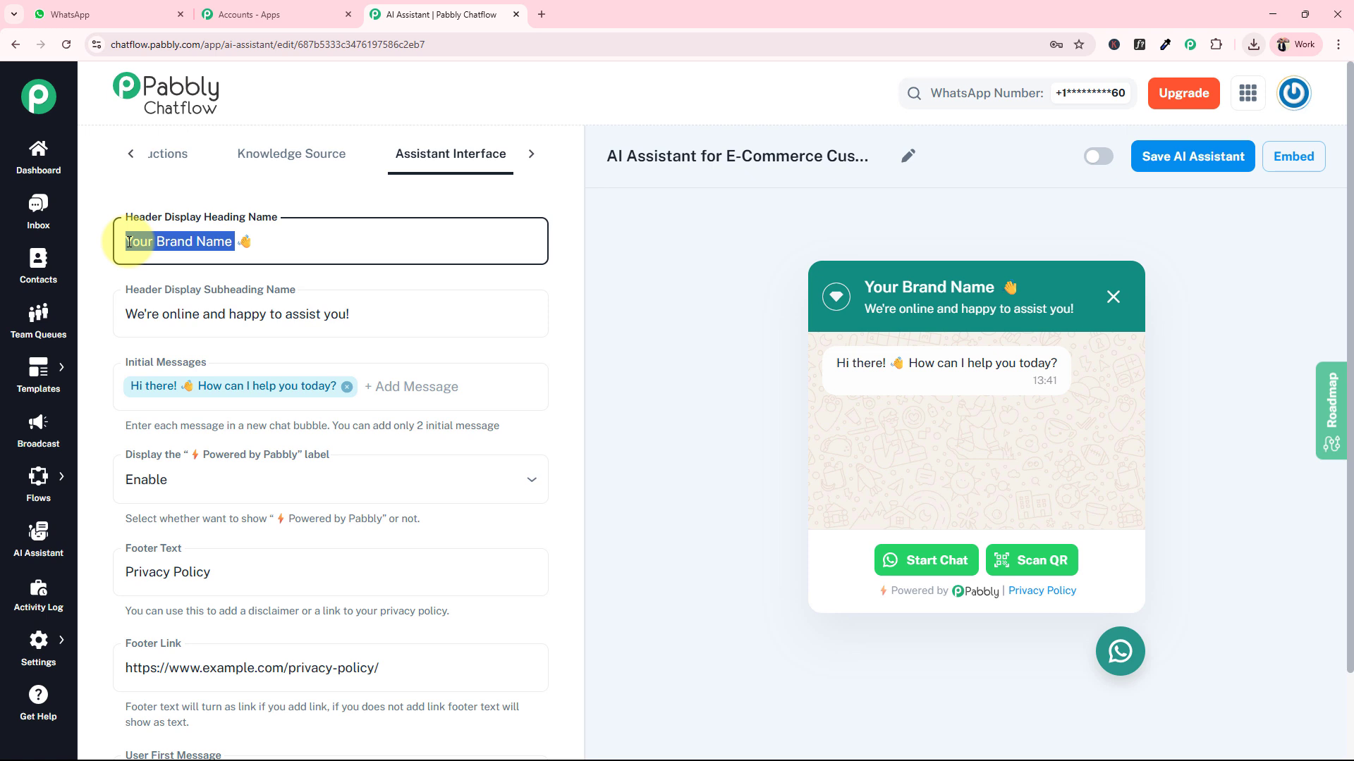
{"action": "key", "text": "BackSpace"}
{"action": "type", "text": "QuickK"}
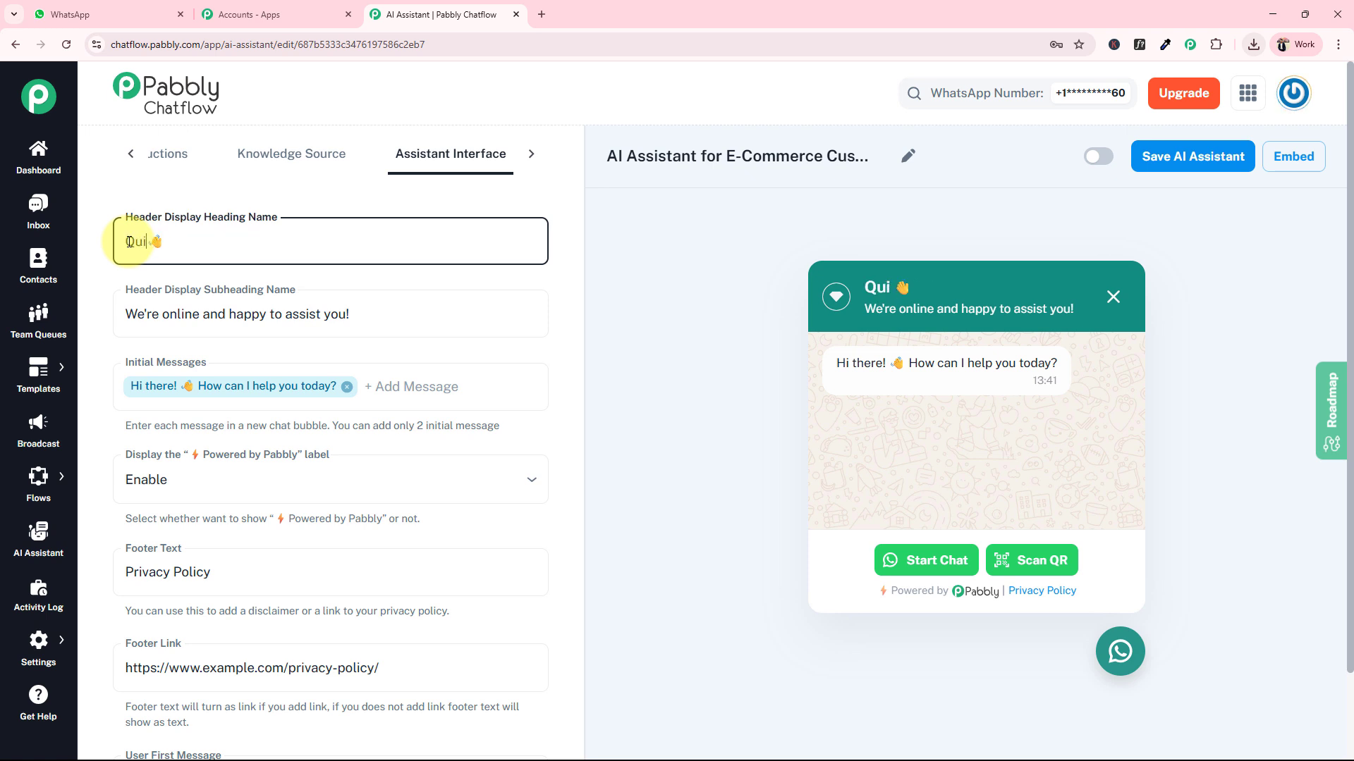
{"action": "type", "text": "art"}
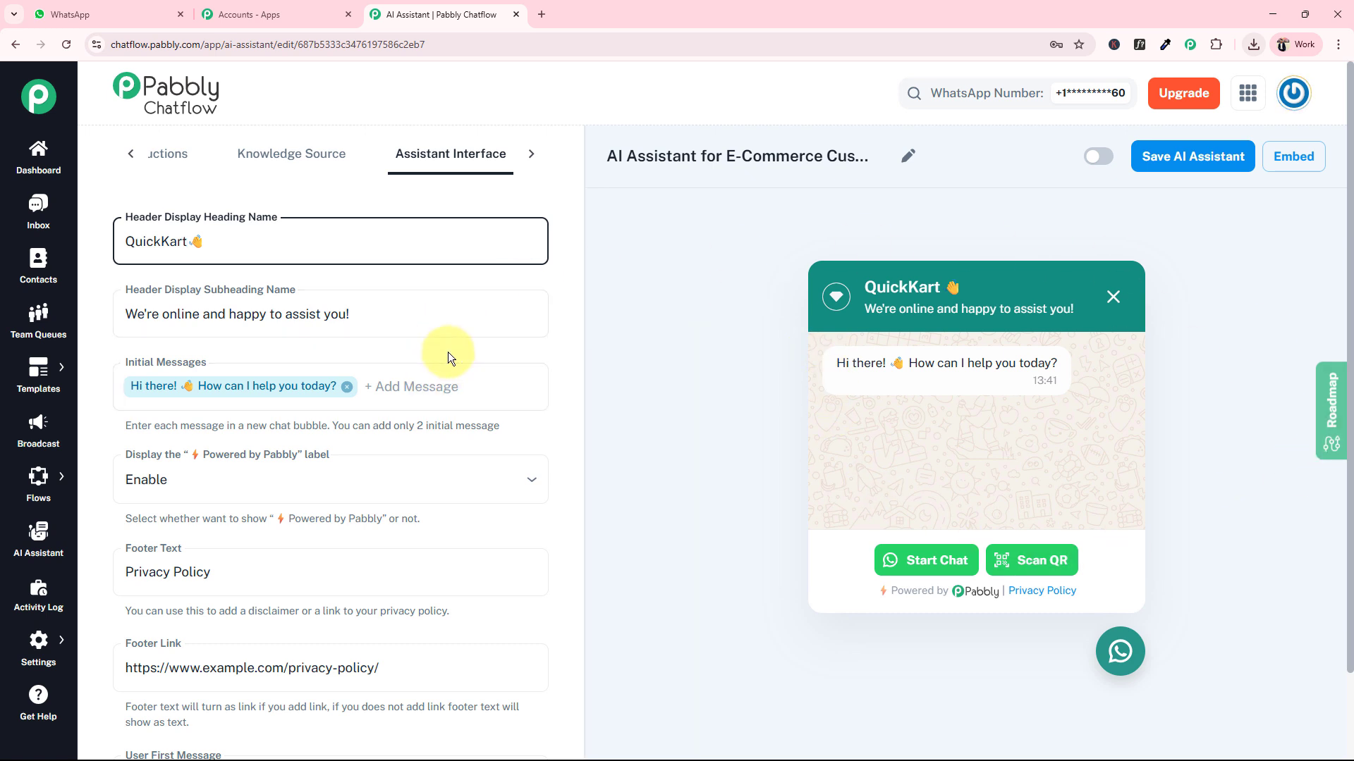
Try disabling the "Powered by Pabbly" label and set it back to Enable.
{"action": "scroll", "coordinate": [100, 420], "scroll_direction": "down", "scroll_amount": 1}
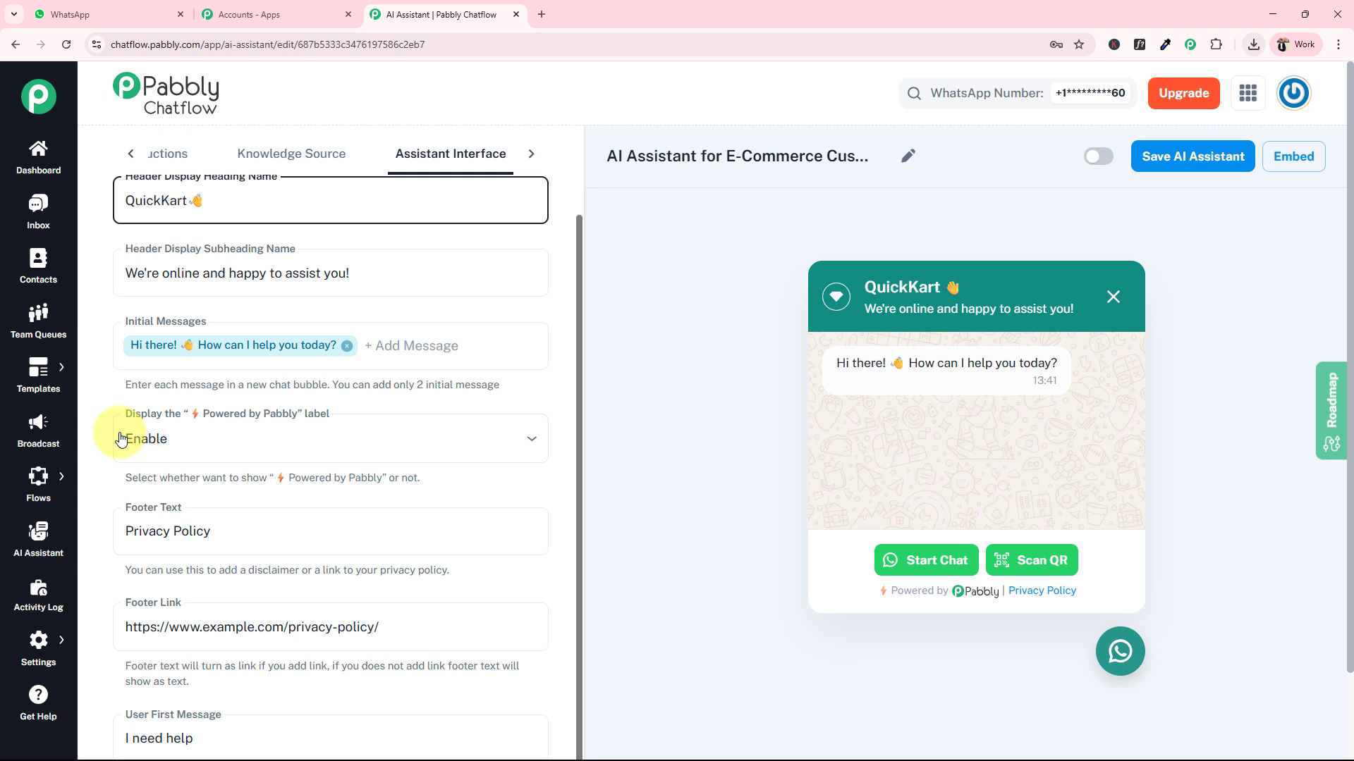
{"action": "left_click", "coordinate": [153, 351]}
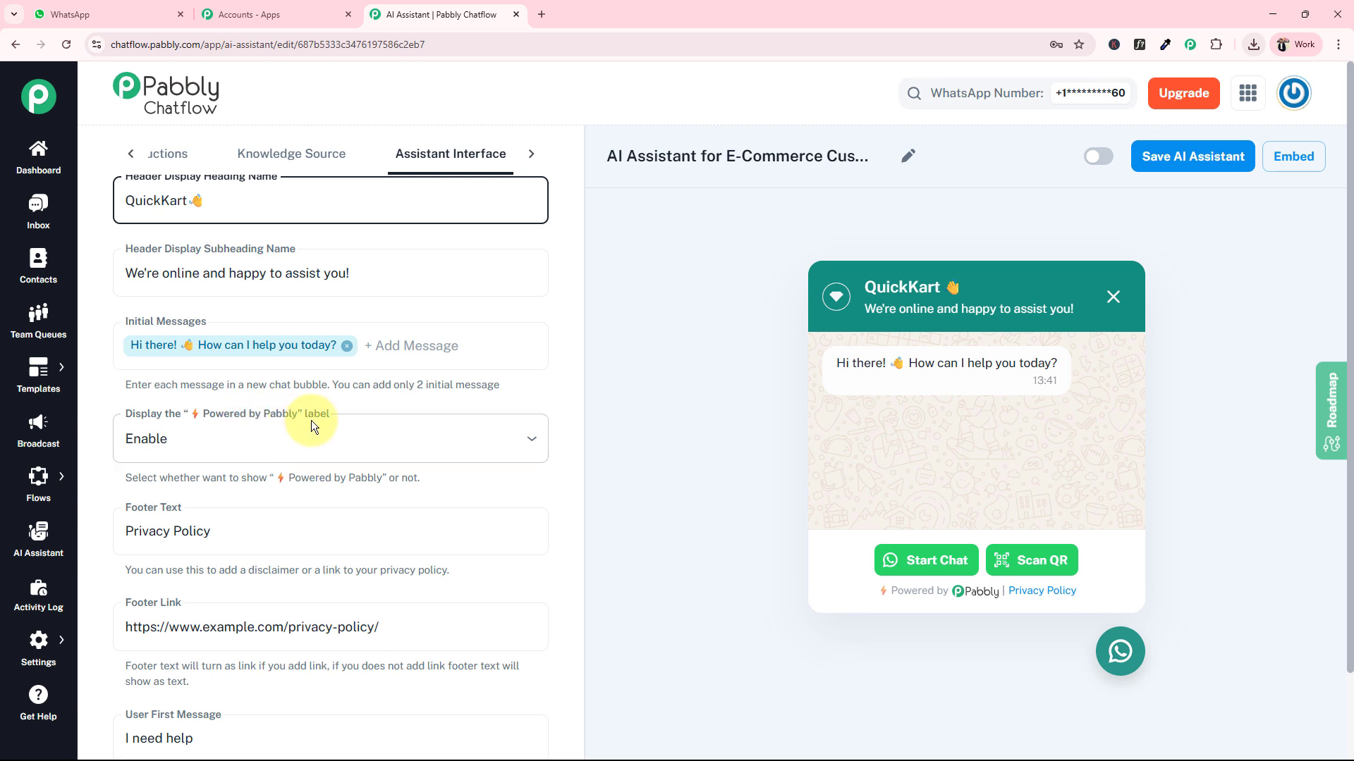
{"action": "left_click", "coordinate": [134, 441]}
{"action": "left_click", "coordinate": [145, 520]}
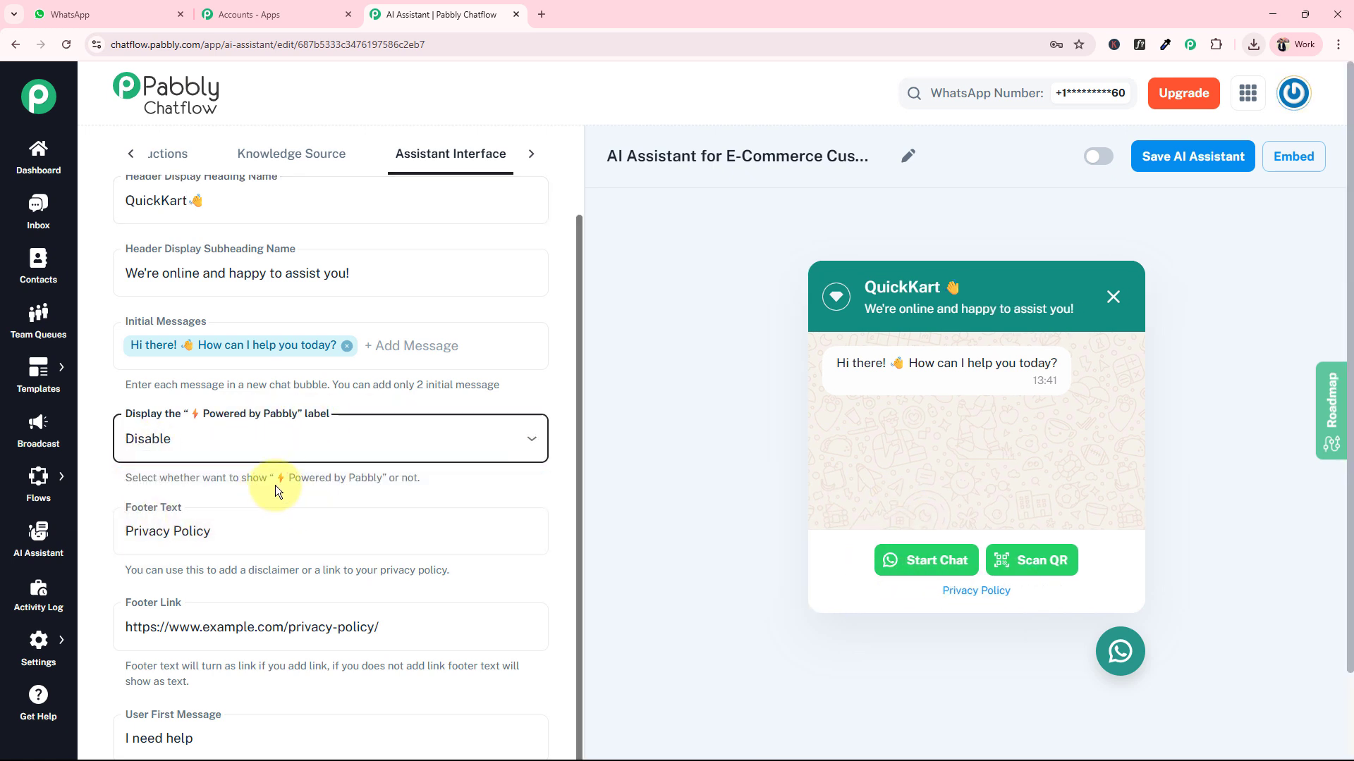
{"action": "left_click", "coordinate": [202, 448]}
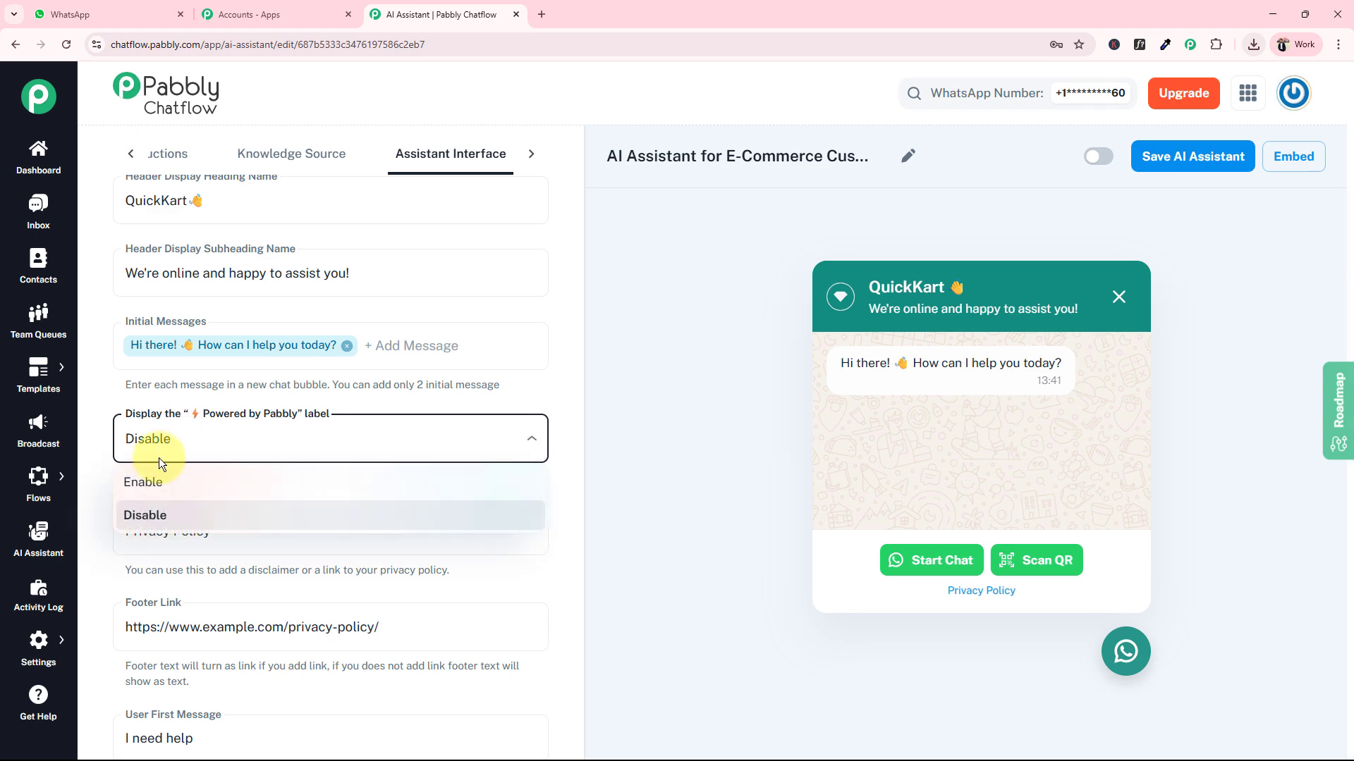
{"action": "left_click", "coordinate": [150, 494]}
Clear the default text from the assistant's User First Message field, leaving it empty.
{"action": "scroll", "coordinate": [58, 525], "scroll_direction": "down", "scroll_amount": 2}
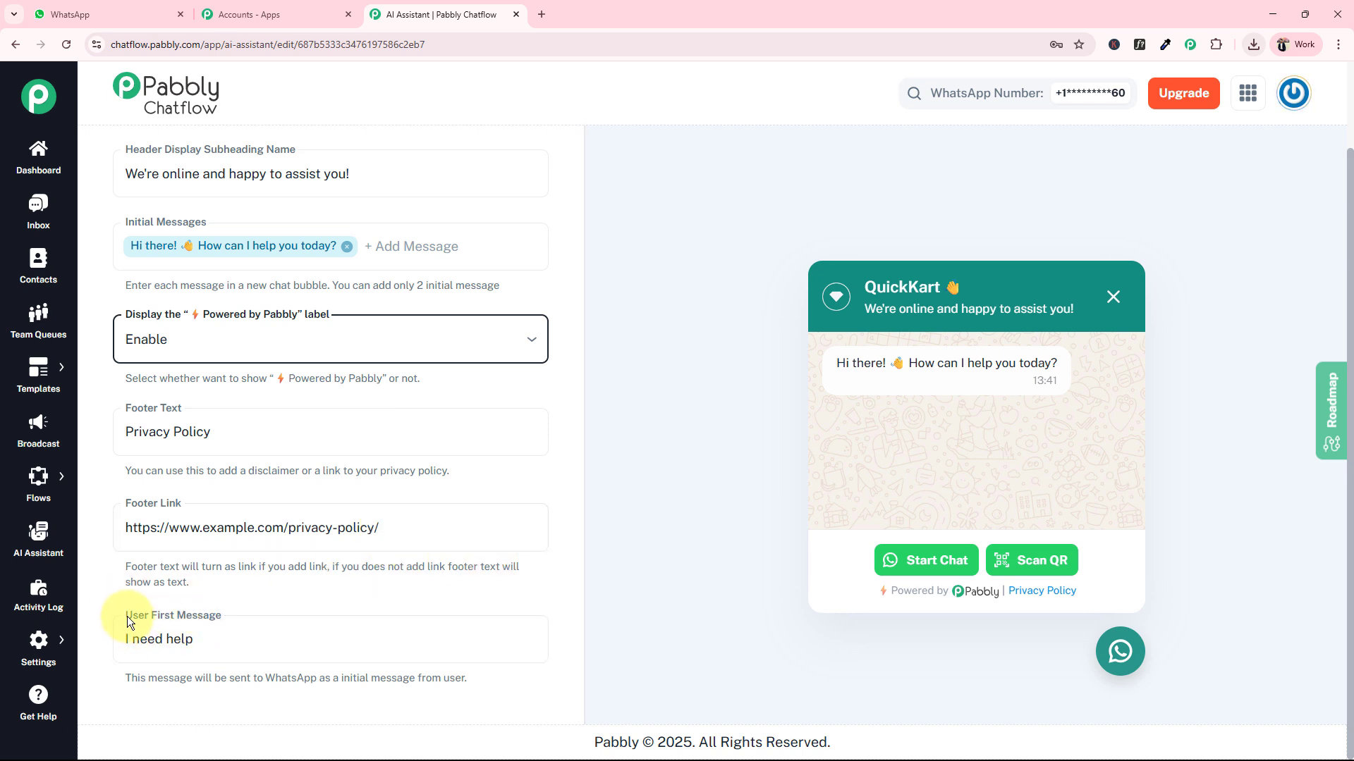
{"action": "left_click_drag", "start_coordinate": [126, 615], "coordinate": [149, 617]}
{"action": "left_click", "coordinate": [210, 635]}
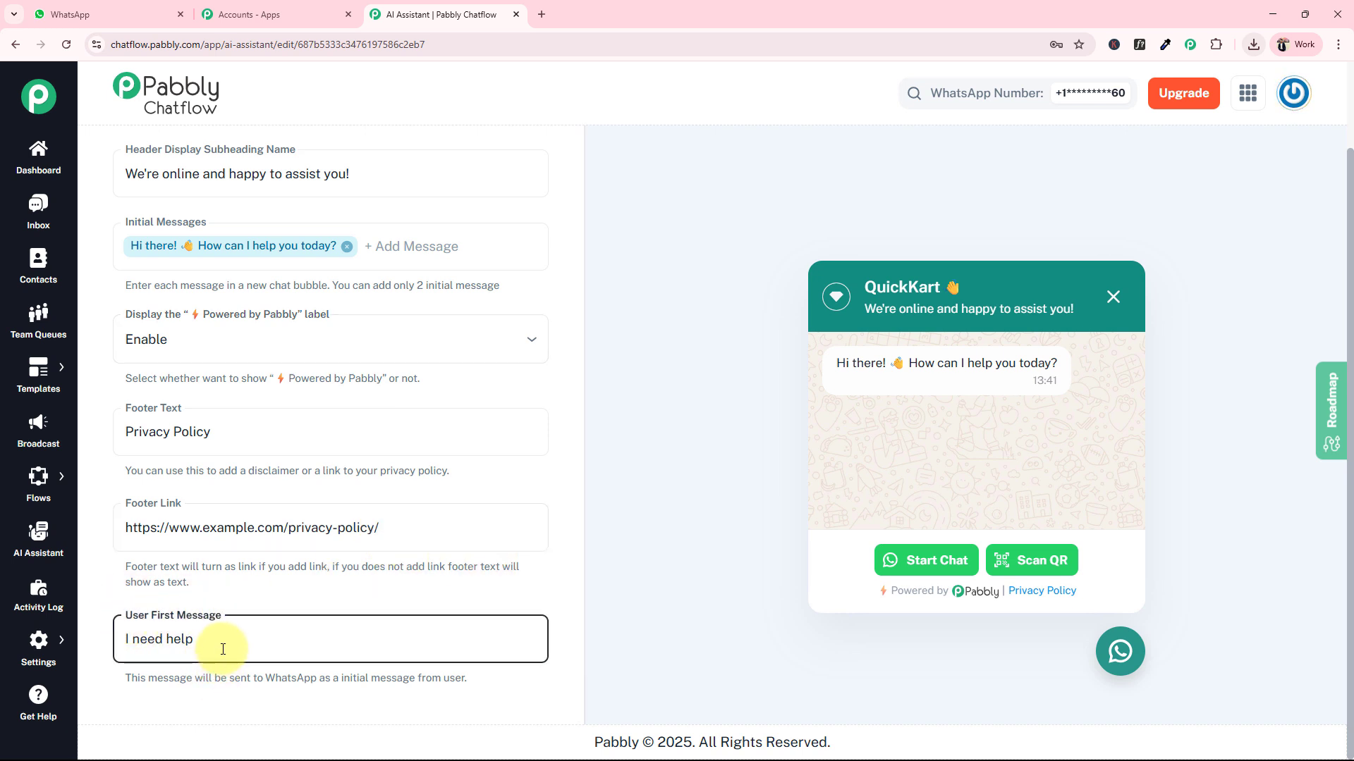
{"action": "left_click_drag", "start_coordinate": [256, 652], "coordinate": [128, 663]}
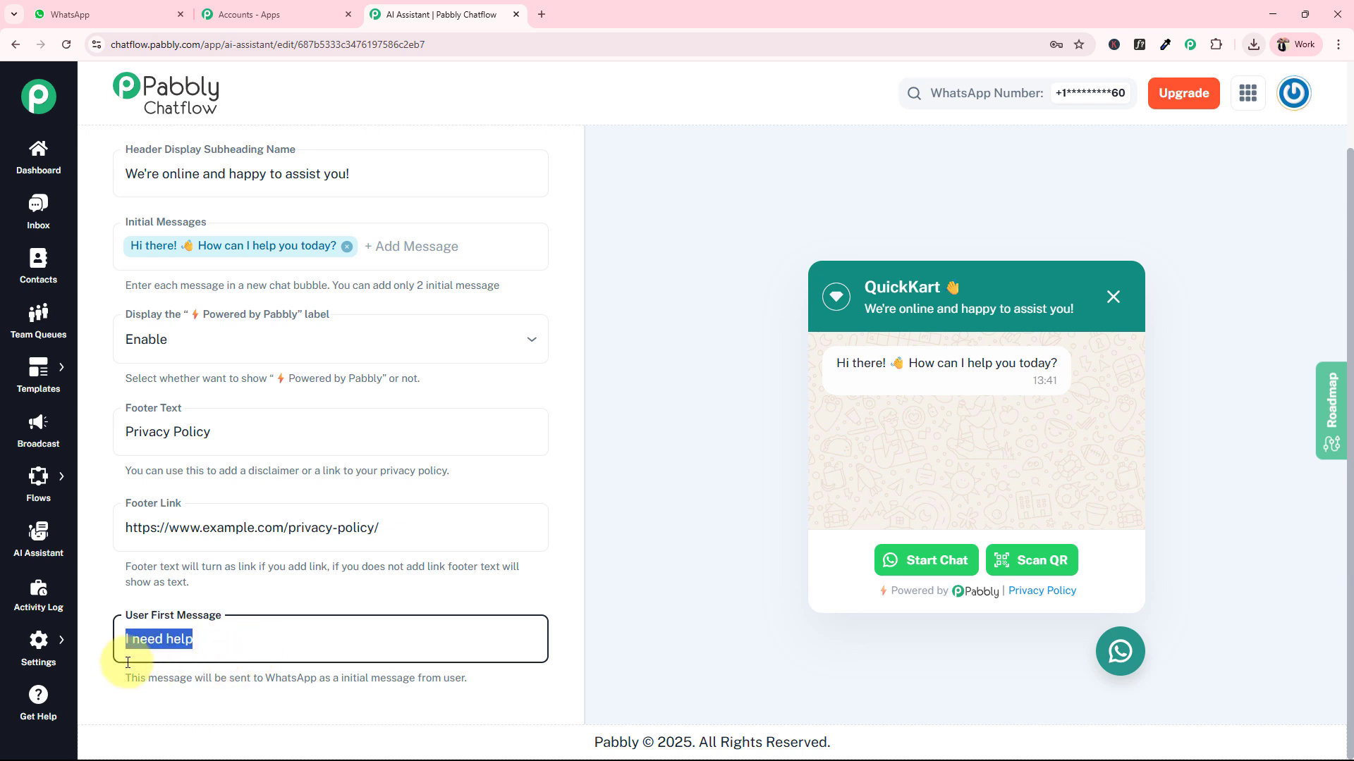
{"action": "key", "text": "BackSpace"}
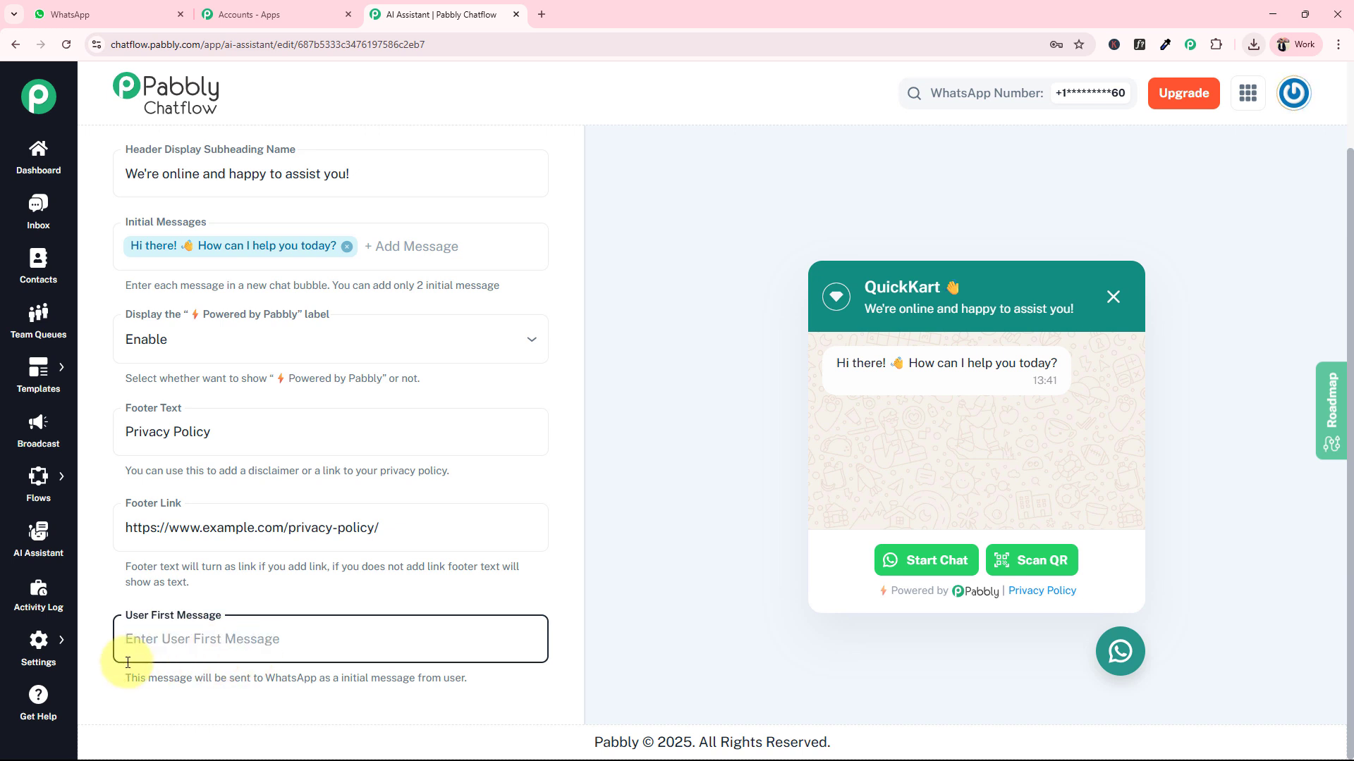
{"action": "left_click", "coordinate": [354, 607]}
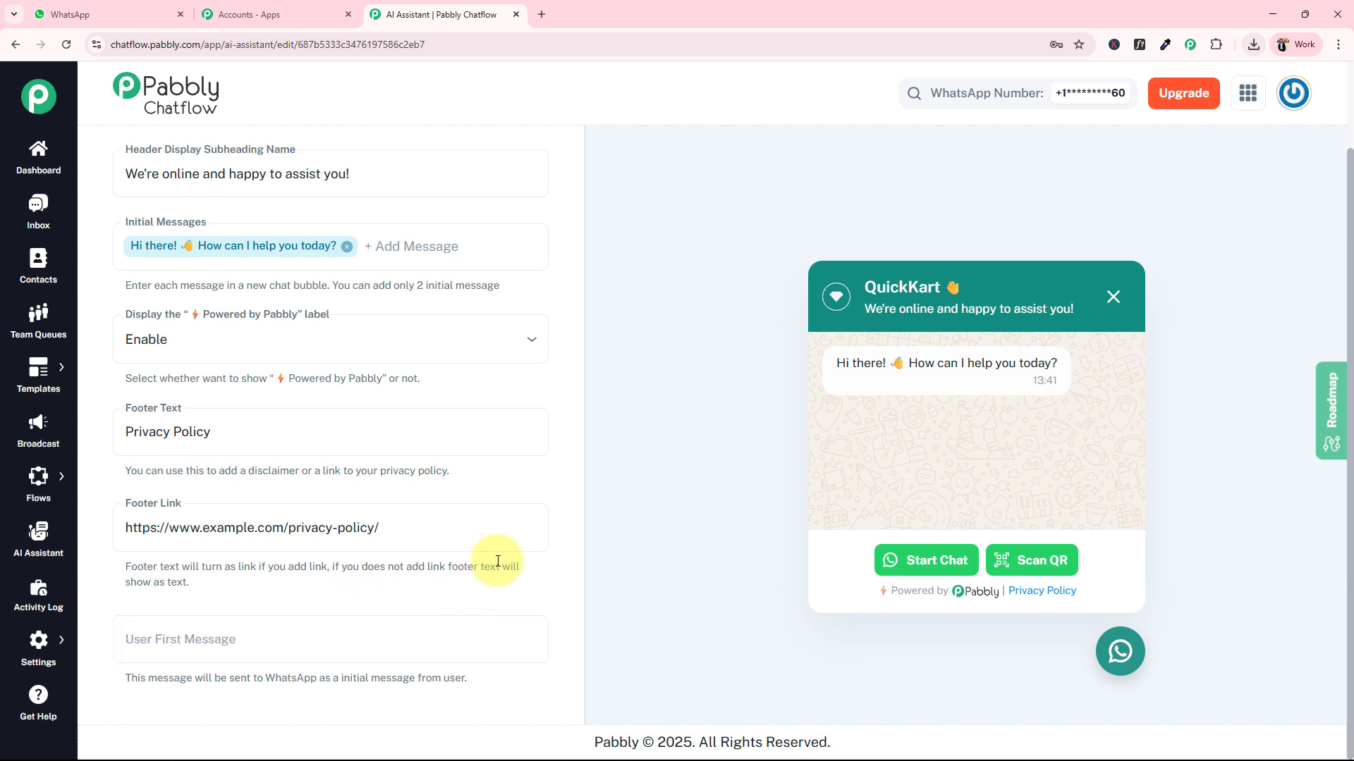
{"action": "left_click", "coordinate": [429, 505]}
{"action": "scroll", "coordinate": [339, 416], "scroll_direction": "up", "scroll_amount": 3}
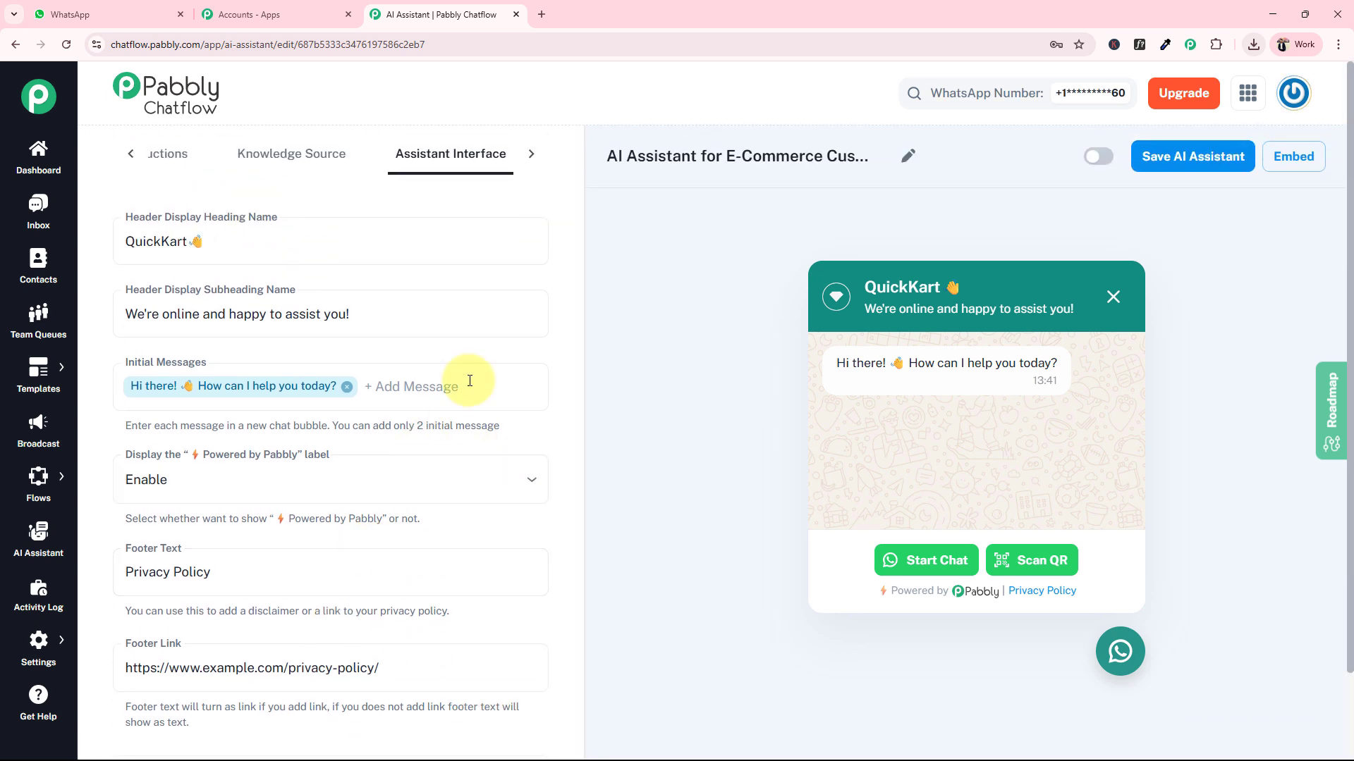
In the assistant's styling settings, try the Dark theme mode and set it back to Light.
{"action": "left_click", "coordinate": [533, 157]}
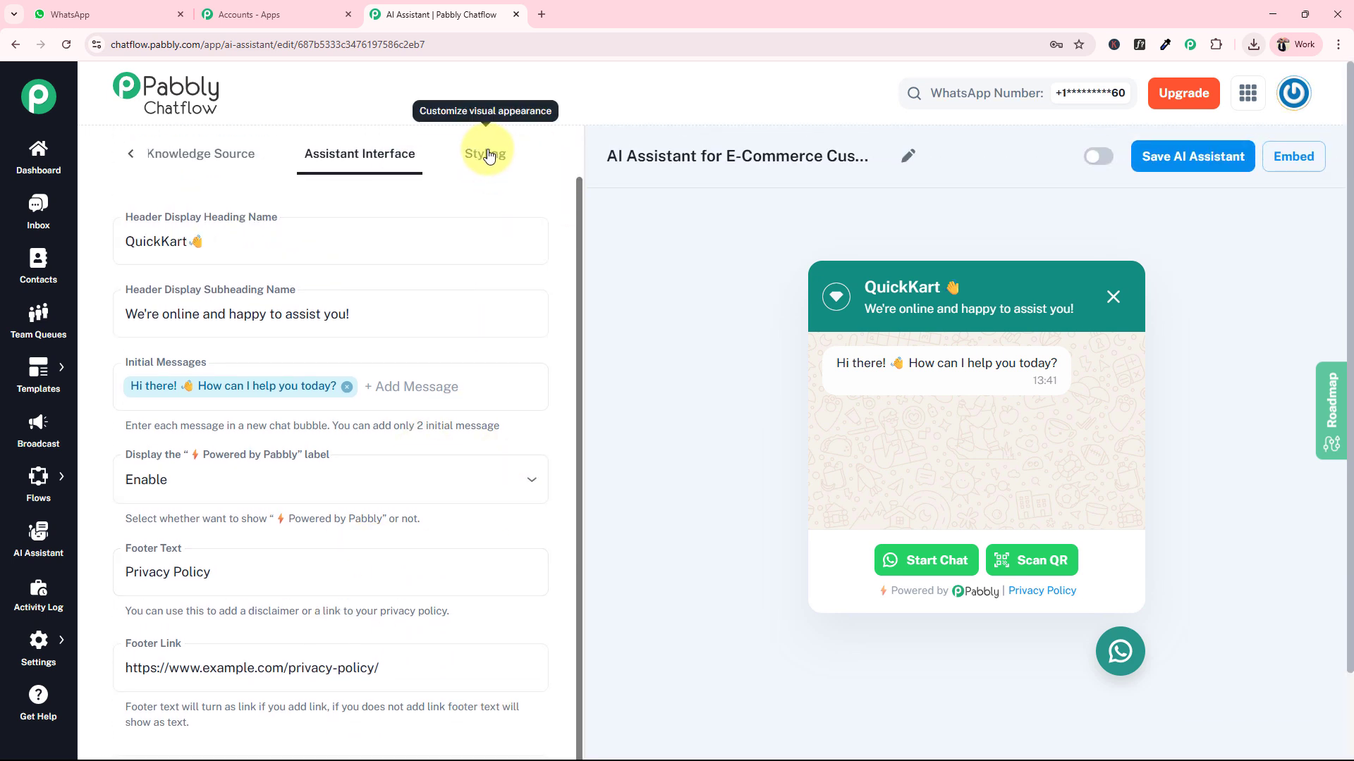
{"action": "left_click", "coordinate": [485, 155]}
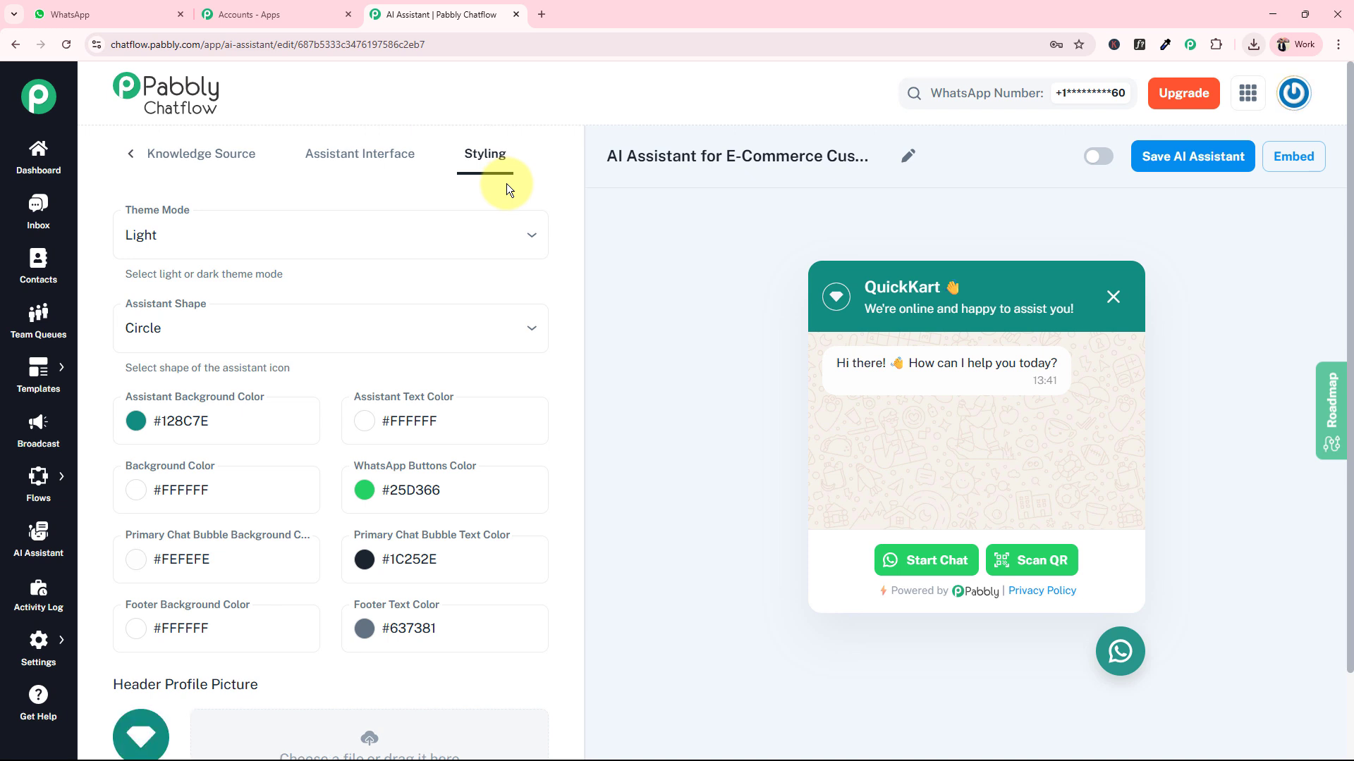
{"action": "left_click", "coordinate": [307, 239]}
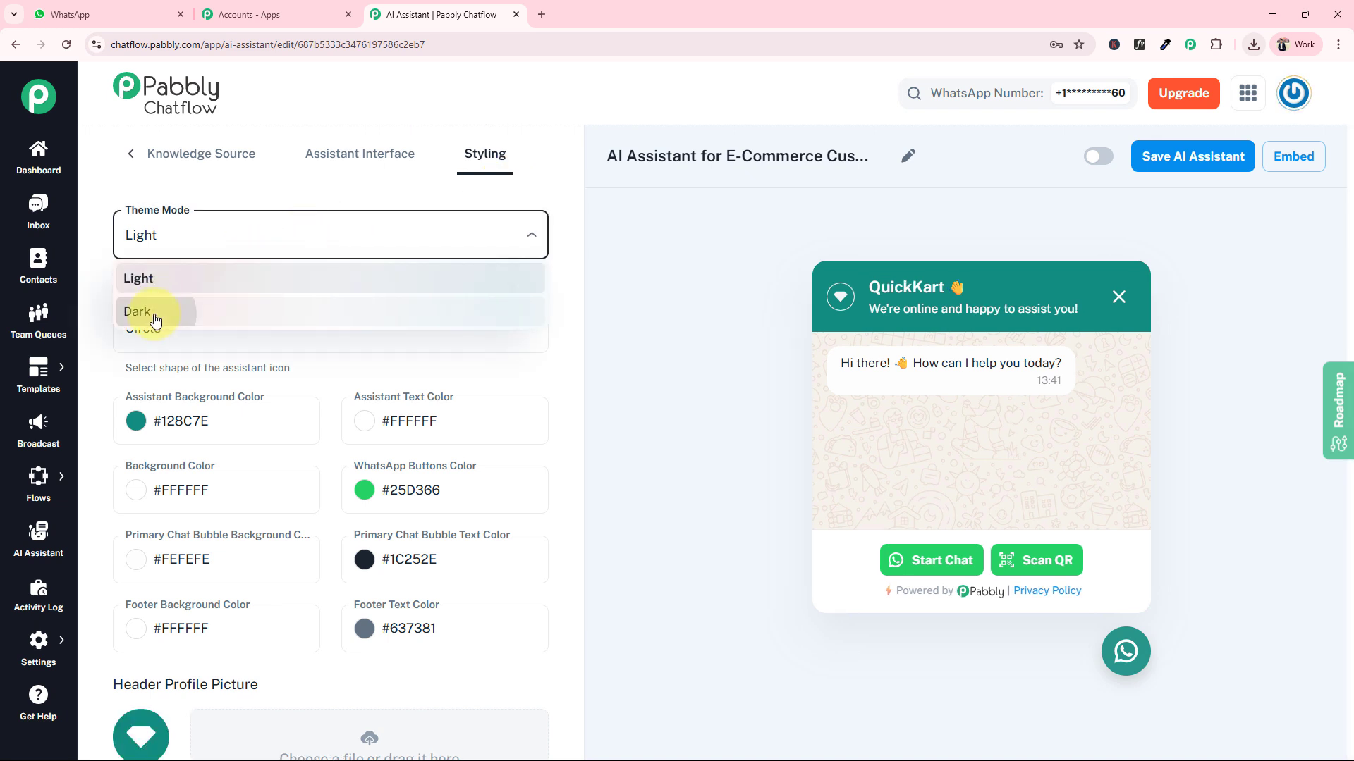
{"action": "left_click", "coordinate": [115, 315]}
{"action": "left_click", "coordinate": [210, 247]}
{"action": "left_click", "coordinate": [141, 280]}
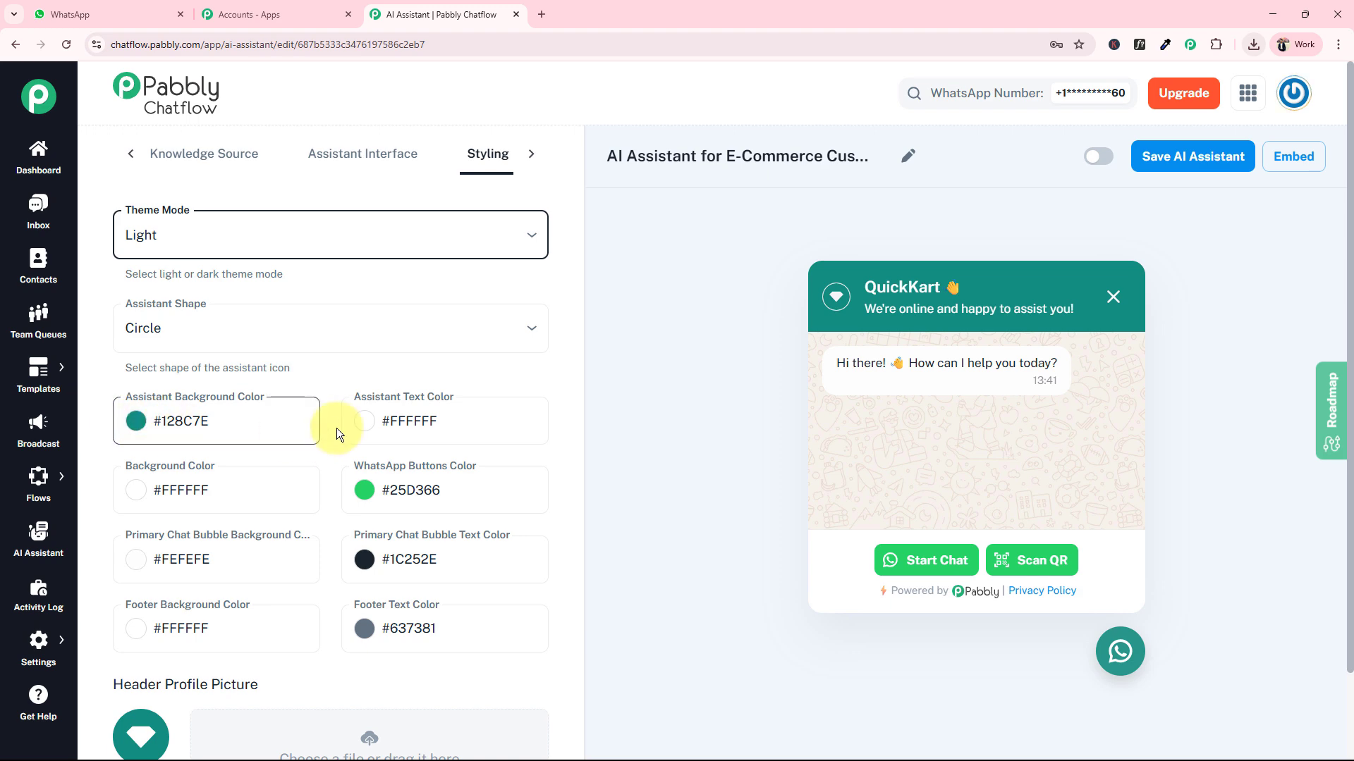
Review the styling colours and picture options, and save the AI assistant.
{"action": "scroll", "coordinate": [336, 451], "scroll_direction": "down", "scroll_amount": 4}
{"action": "scroll", "coordinate": [137, 474], "scroll_direction": "down", "scroll_amount": 2}
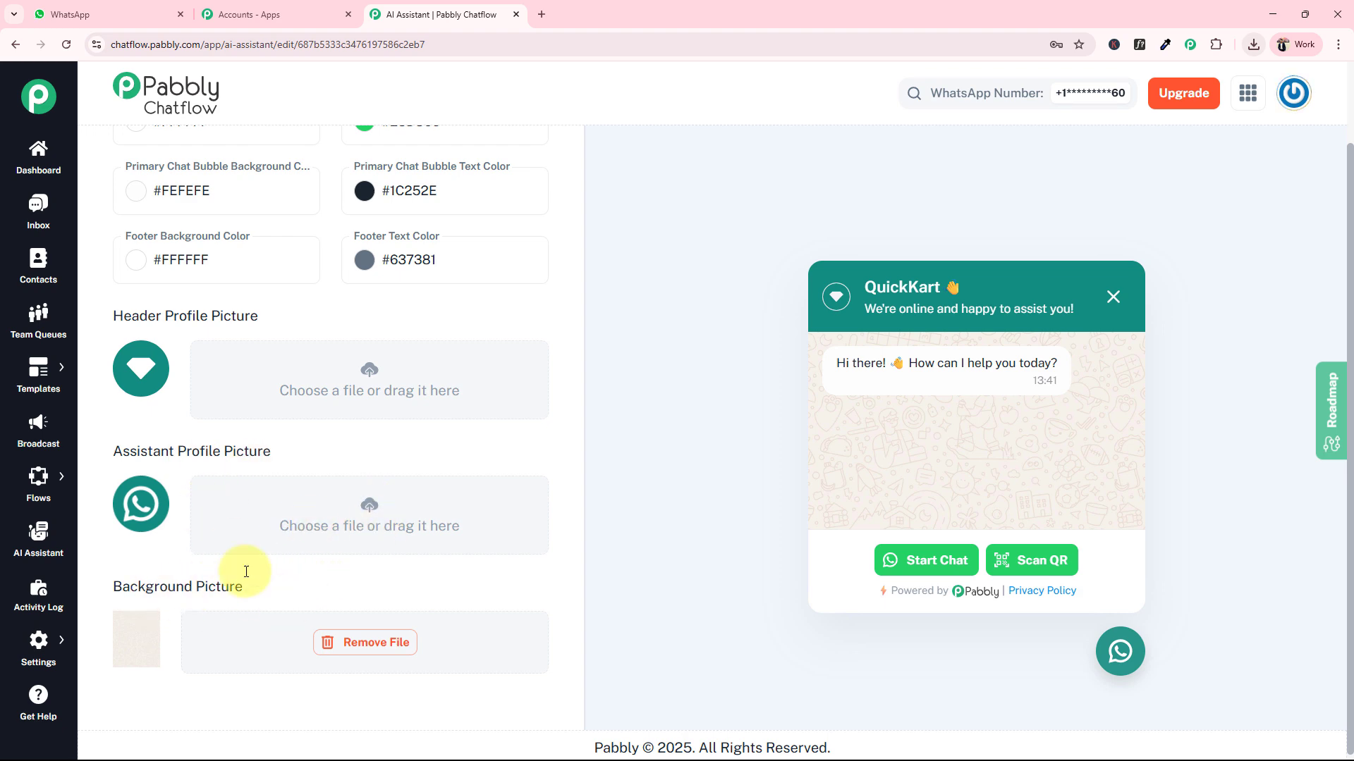
{"action": "scroll", "coordinate": [356, 442], "scroll_direction": "up", "scroll_amount": 3}
{"action": "scroll", "coordinate": [356, 554], "scroll_direction": "up", "scroll_amount": 1}
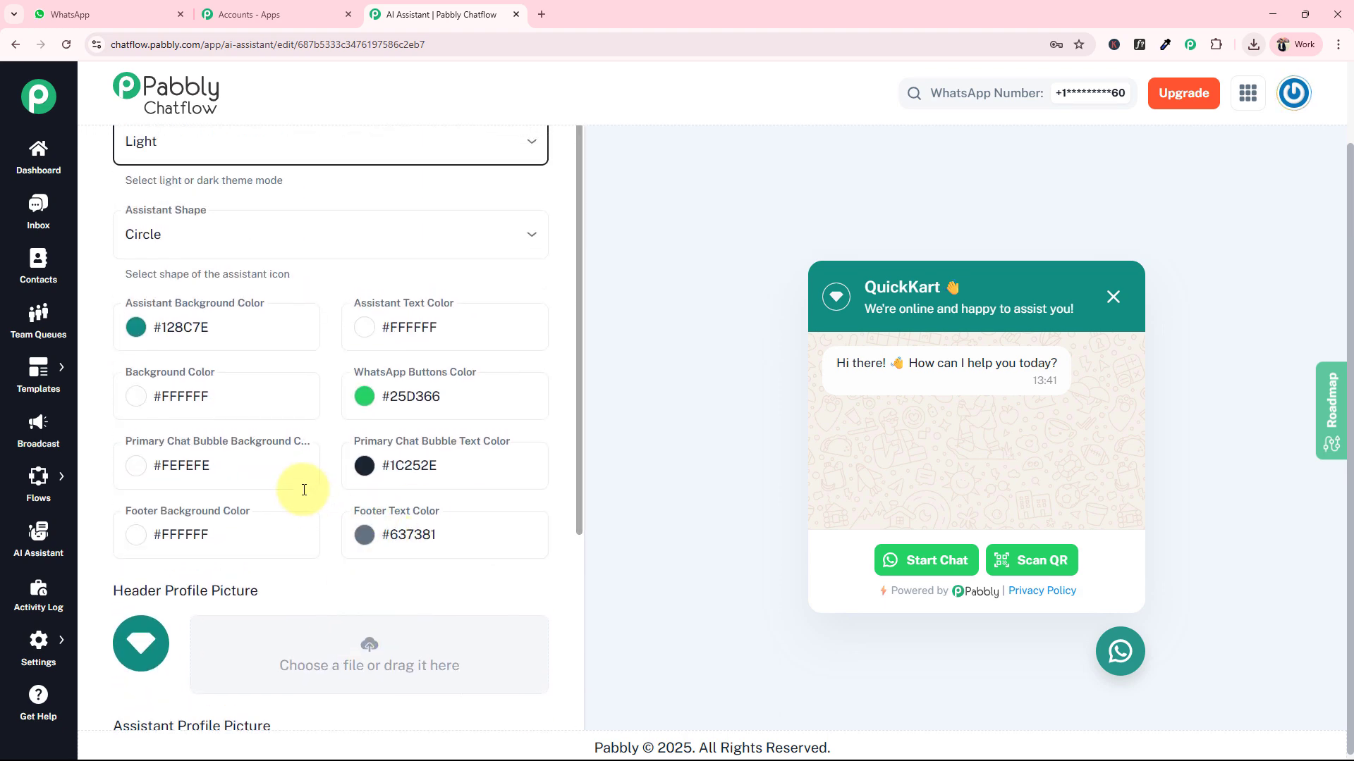
{"action": "scroll", "coordinate": [302, 484], "scroll_direction": "up", "scroll_amount": 2}
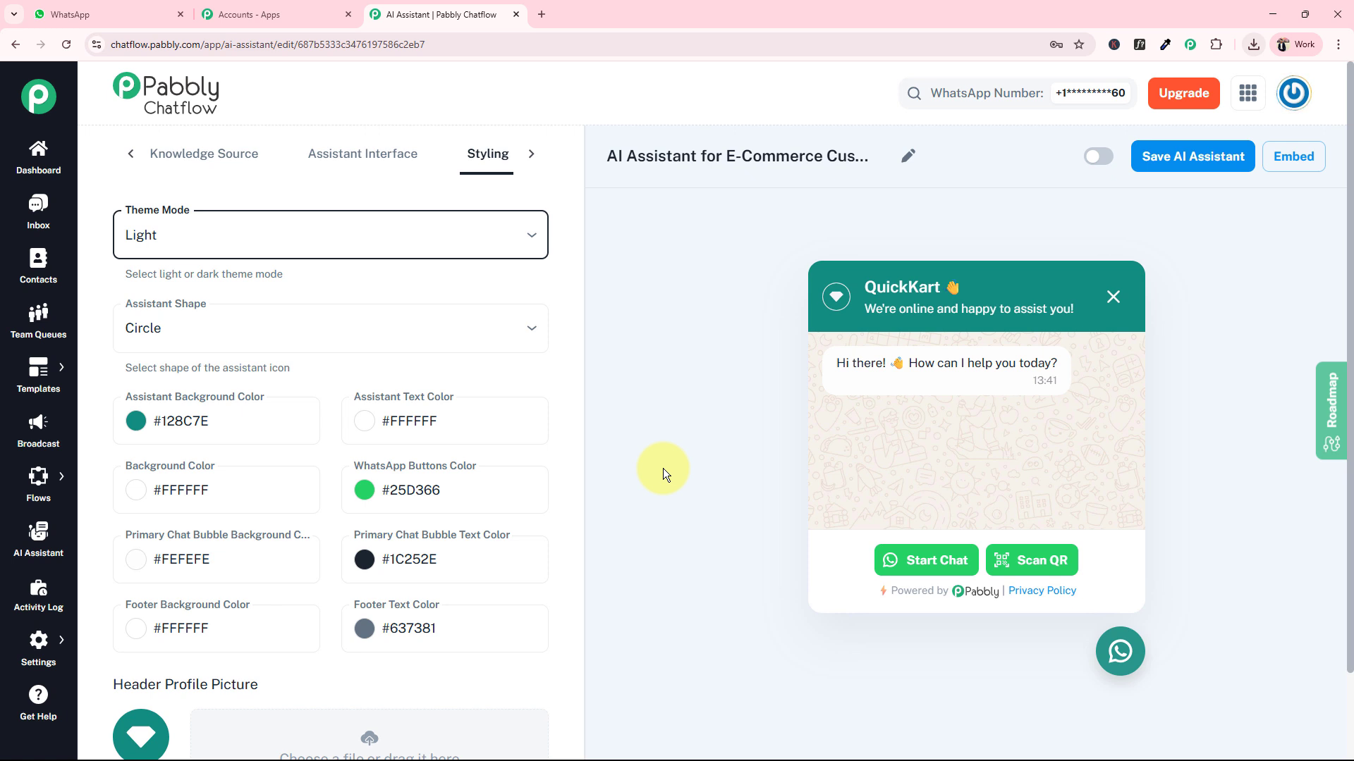
{"action": "left_click", "coordinate": [1211, 169]}
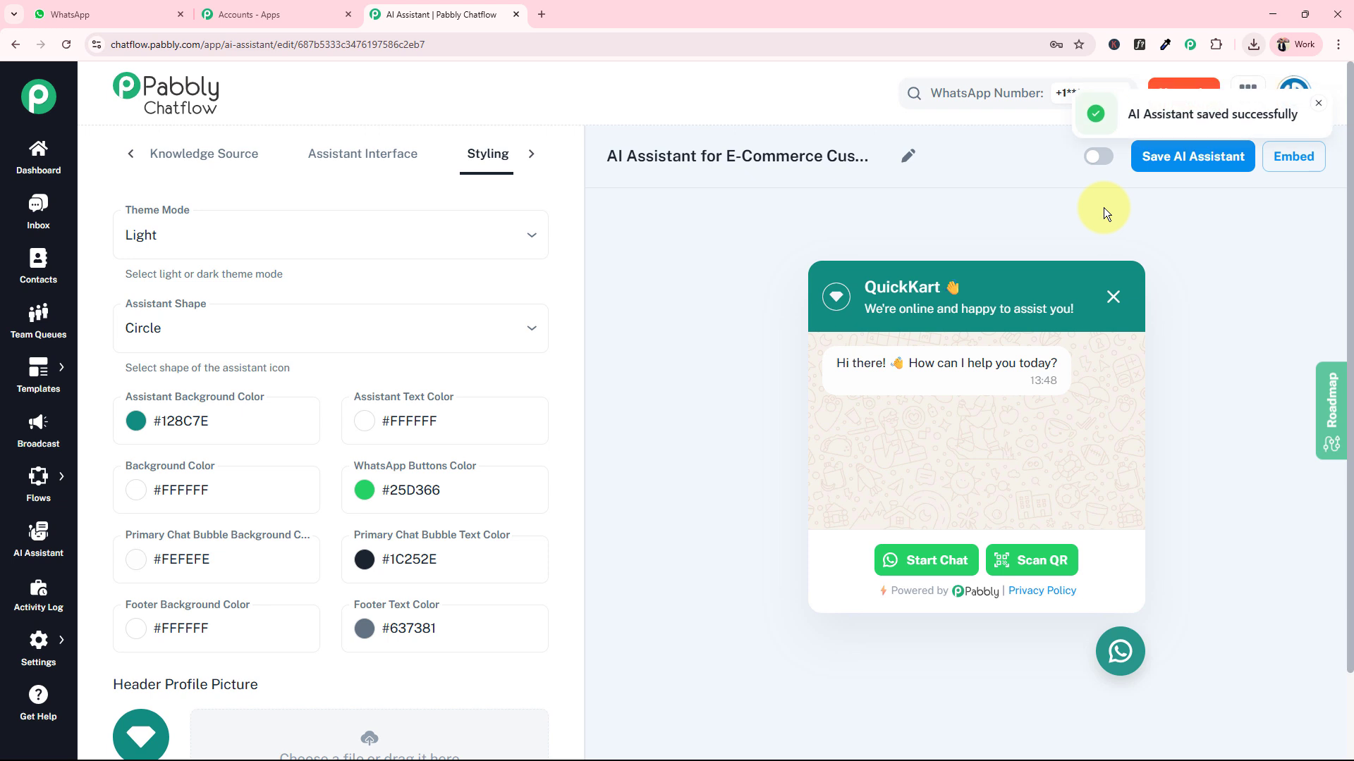
{"action": "left_click", "coordinate": [1315, 107]}
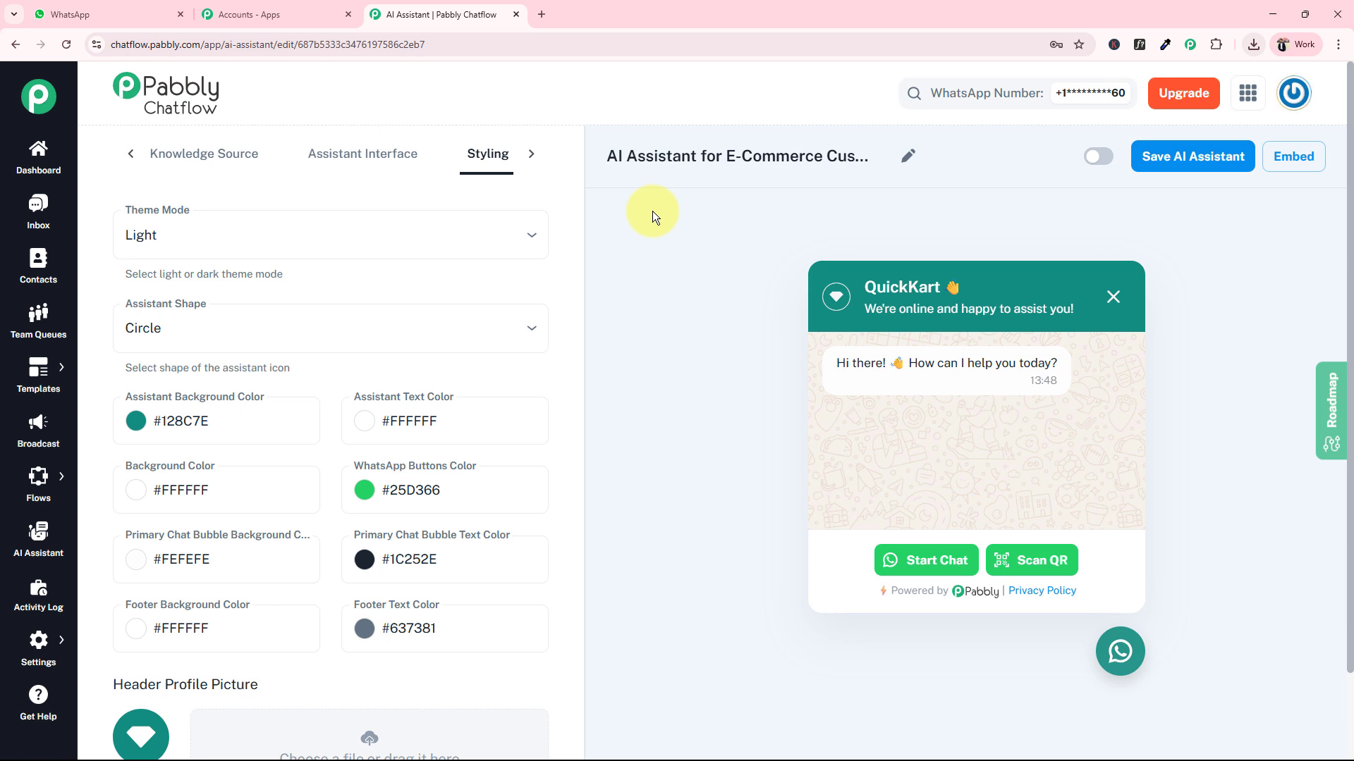
View the script for embedding the AI assistant on a website, and close the embed dialog.
{"action": "left_click", "coordinate": [1297, 156]}
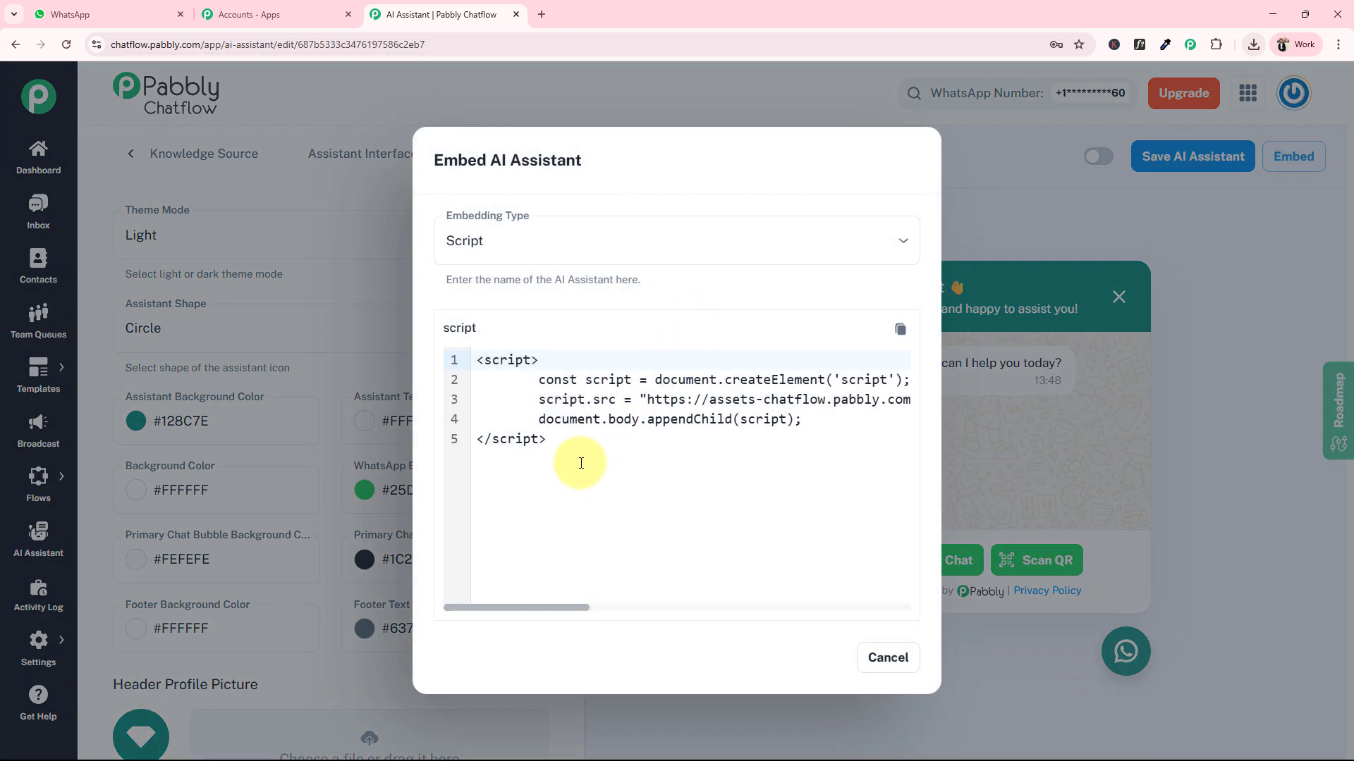
{"action": "left_click_drag", "start_coordinate": [547, 440], "coordinate": [453, 361]}
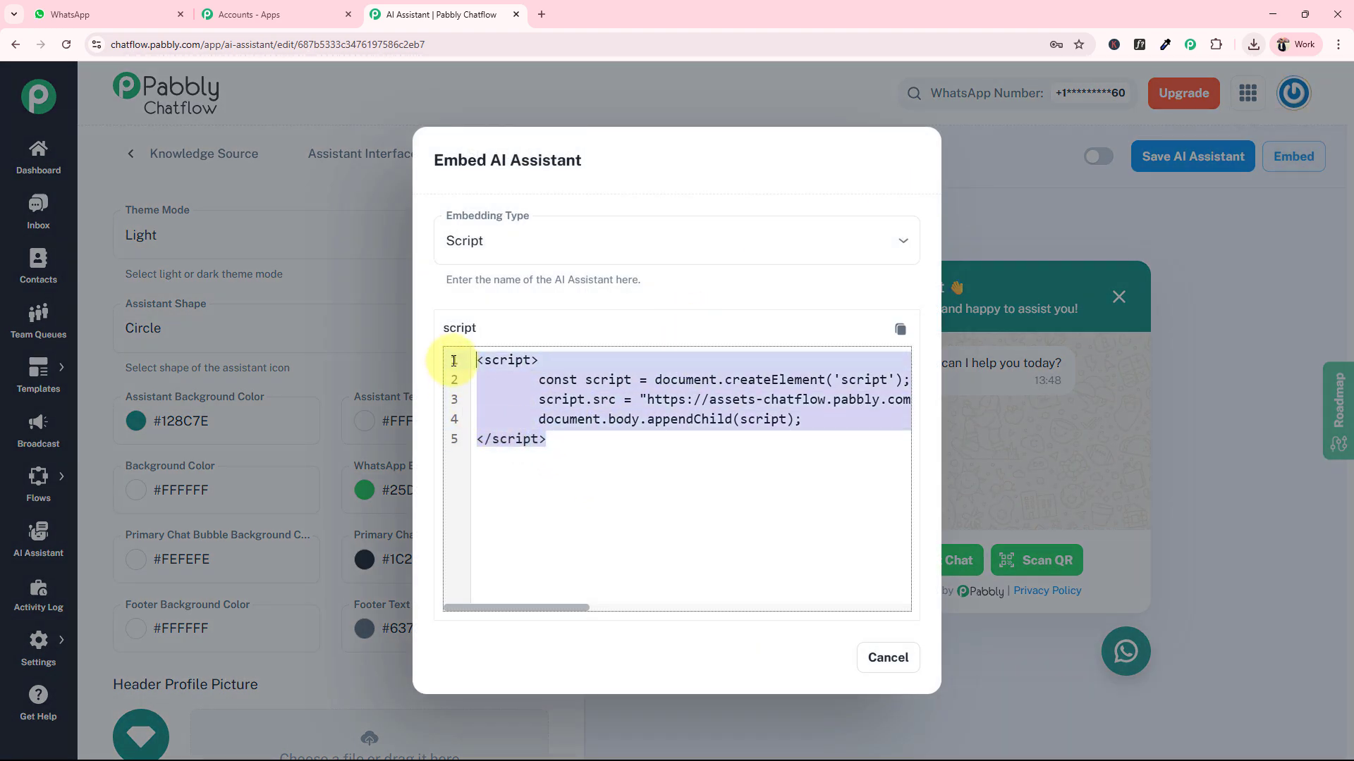
{"action": "left_click", "coordinate": [665, 484]}
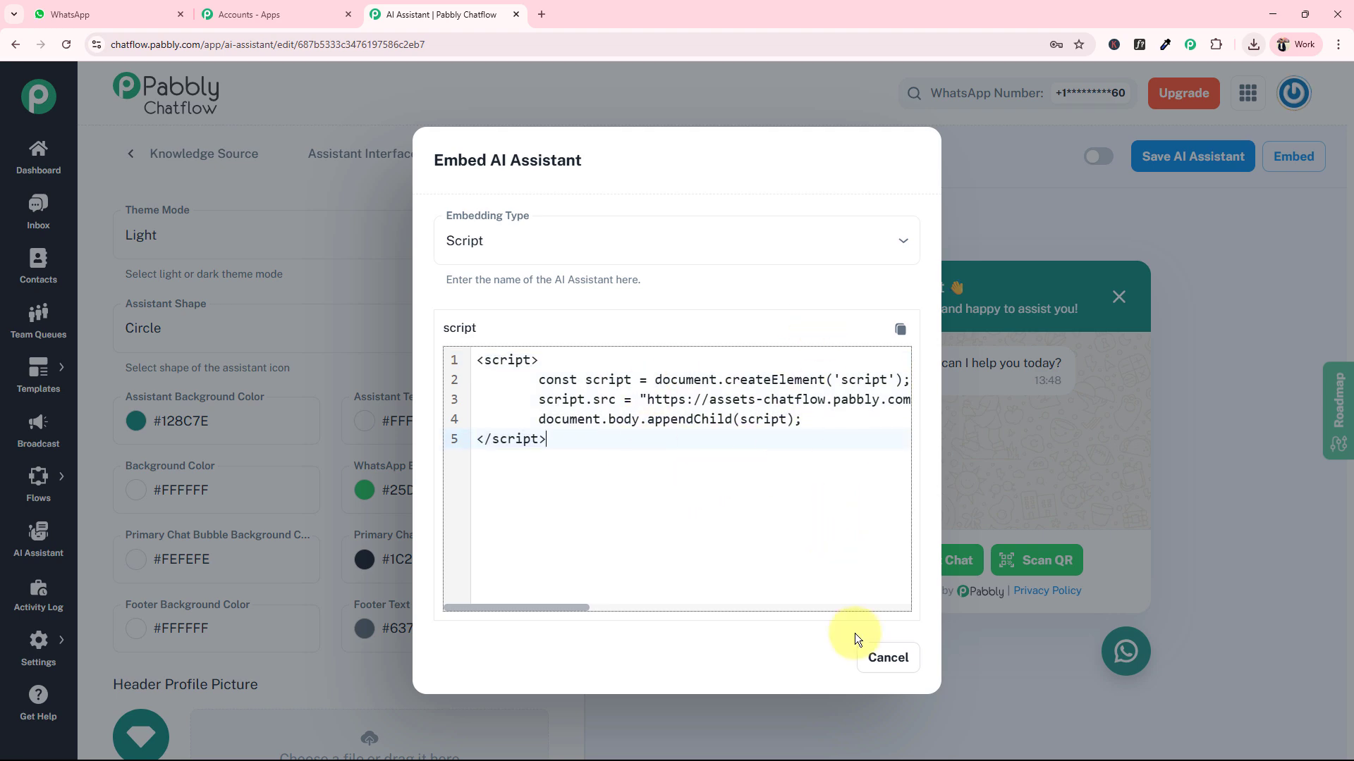
{"action": "left_click", "coordinate": [886, 658]}
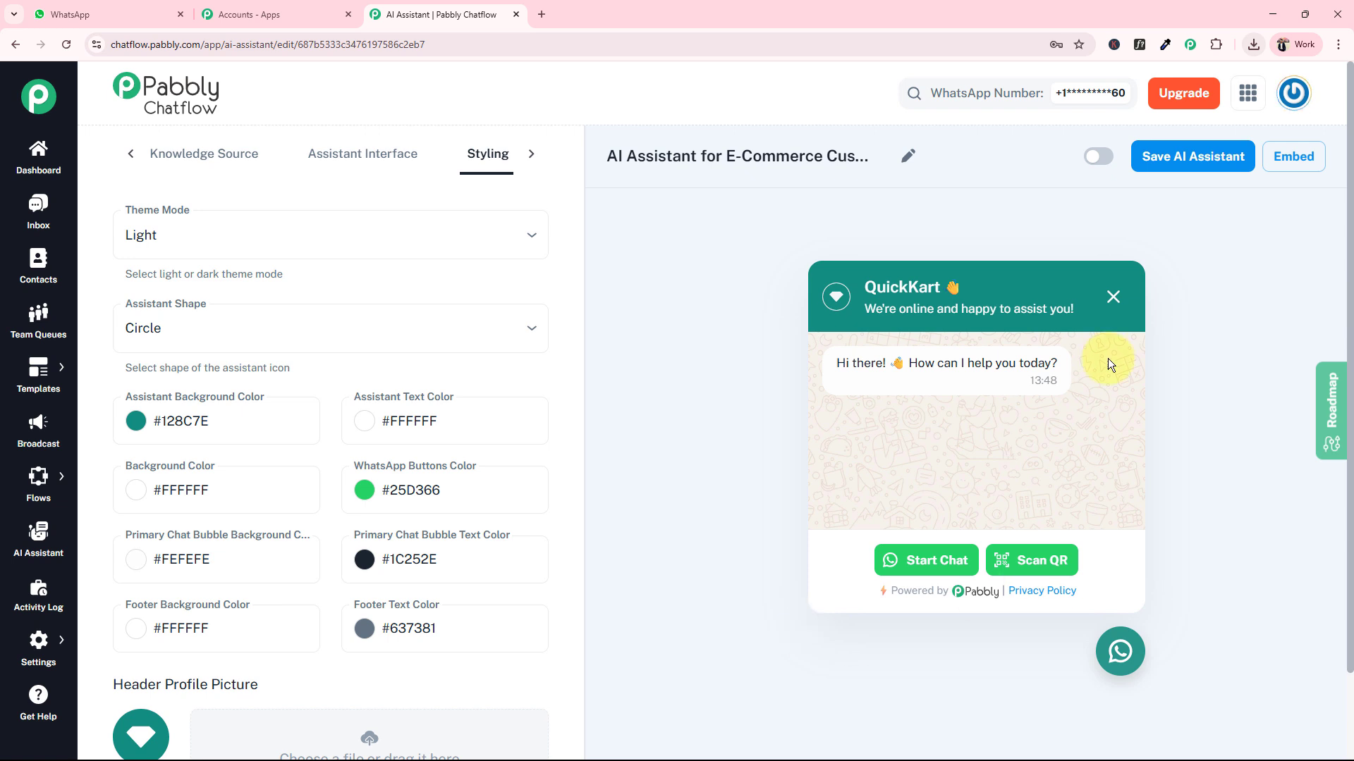
Activate the AI assistant, save it, and return to the list of AI assistants.
{"action": "left_click", "coordinate": [1097, 168]}
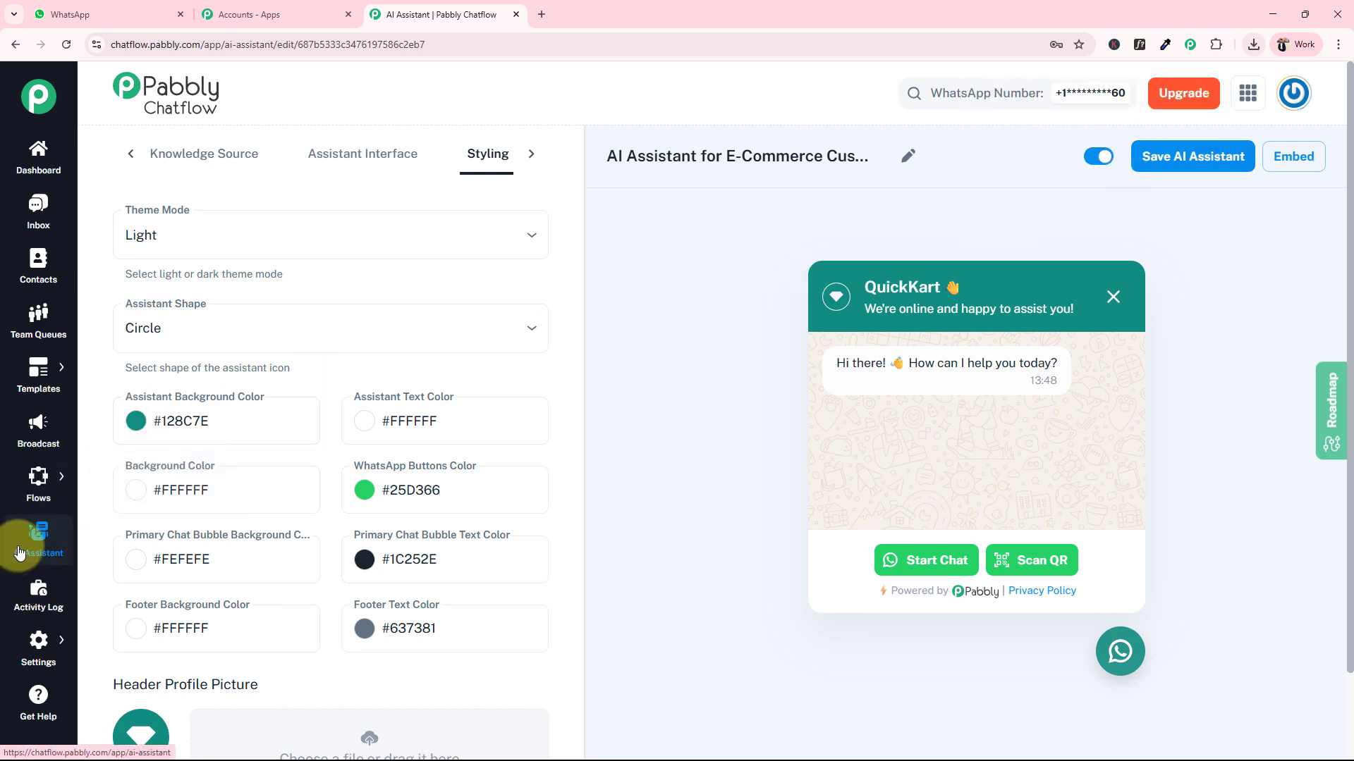
{"action": "left_click", "coordinate": [1192, 156]}
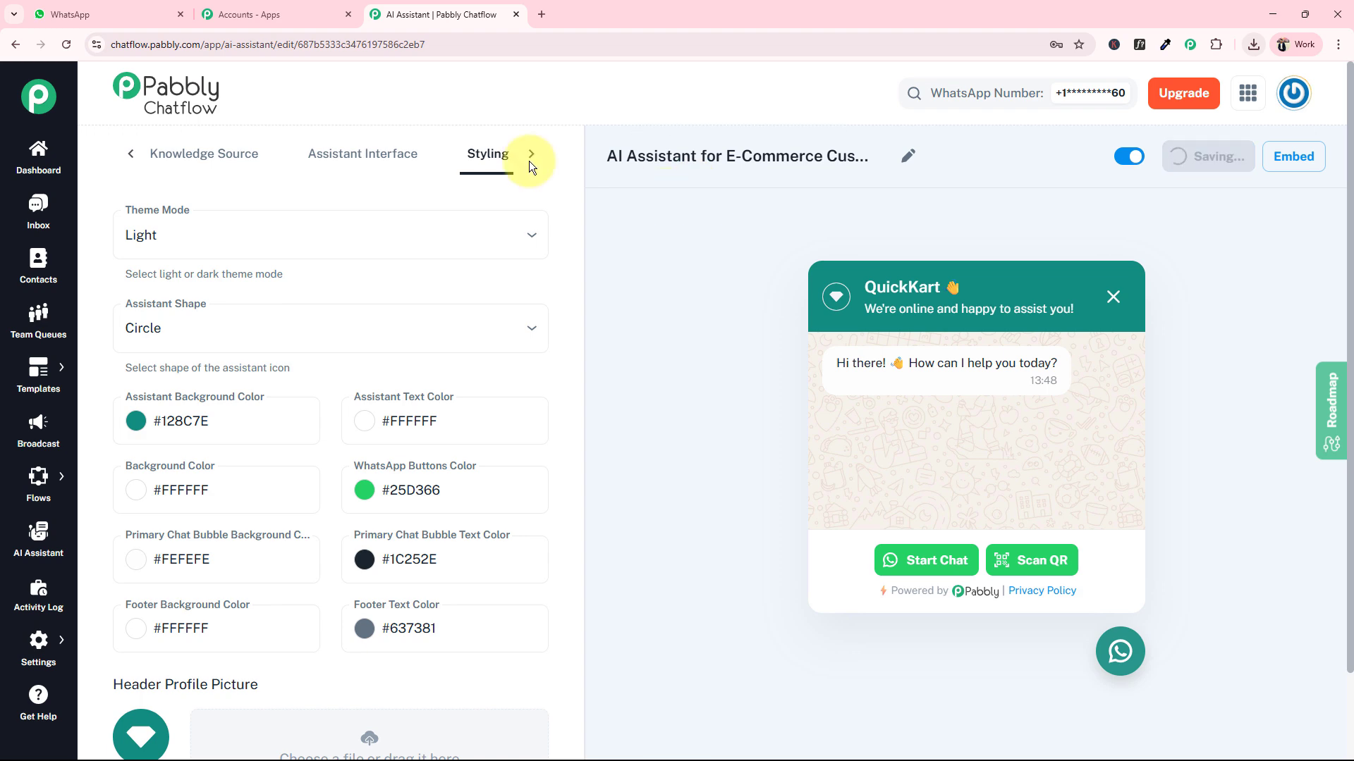
{"action": "left_click", "coordinate": [40, 555]}
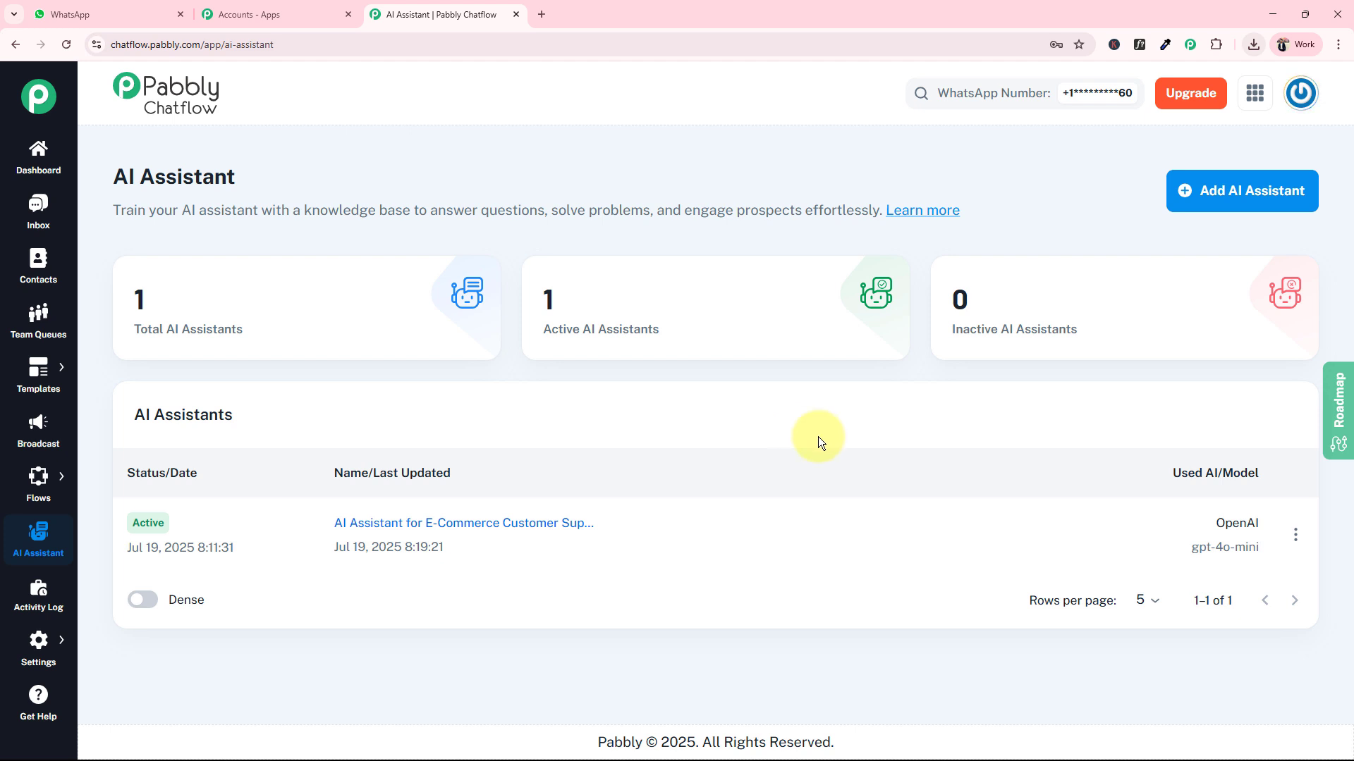
Open the customer's conversation in the inbox and assign AI Assistant for E-Commerce Customer Support to it.
{"action": "left_click", "coordinate": [38, 207]}
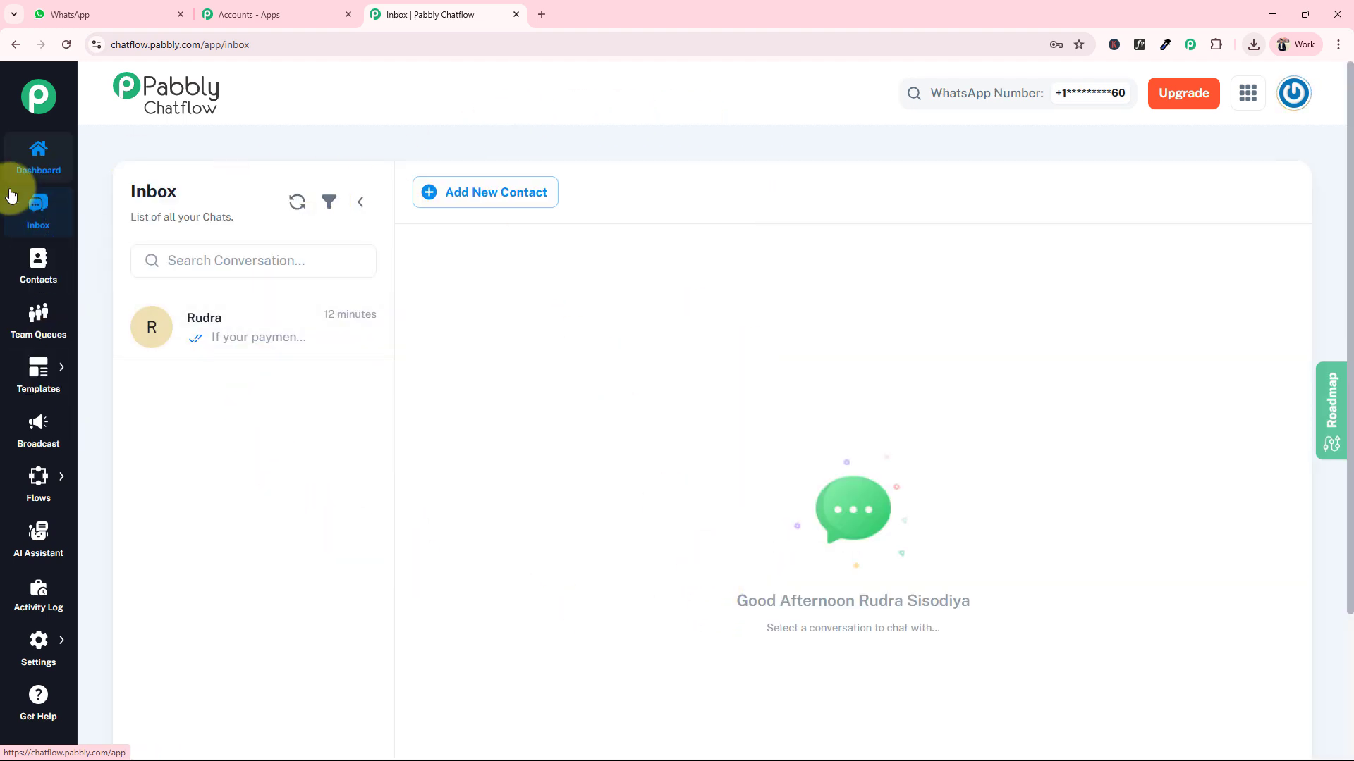
{"action": "left_click", "coordinate": [225, 340]}
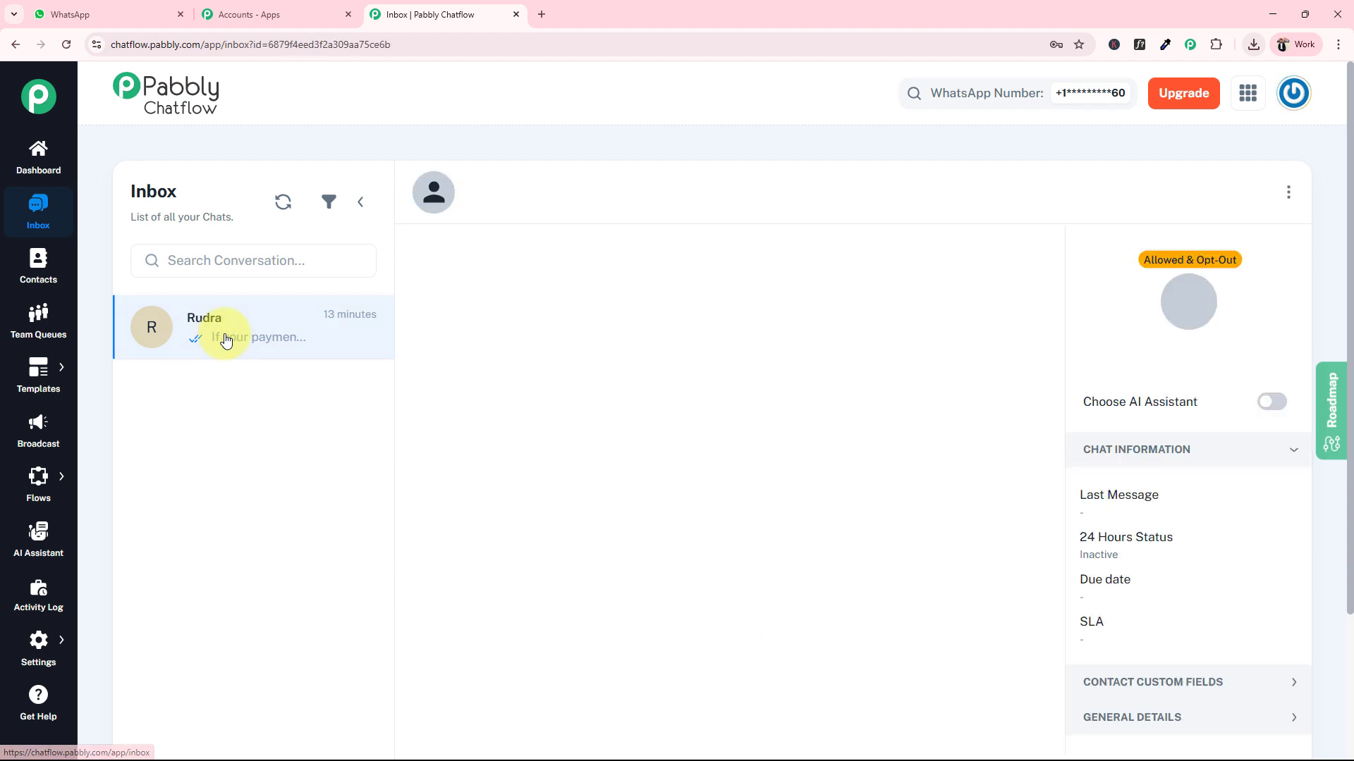
{"action": "scroll", "coordinate": [756, 396], "scroll_direction": "down", "scroll_amount": 3}
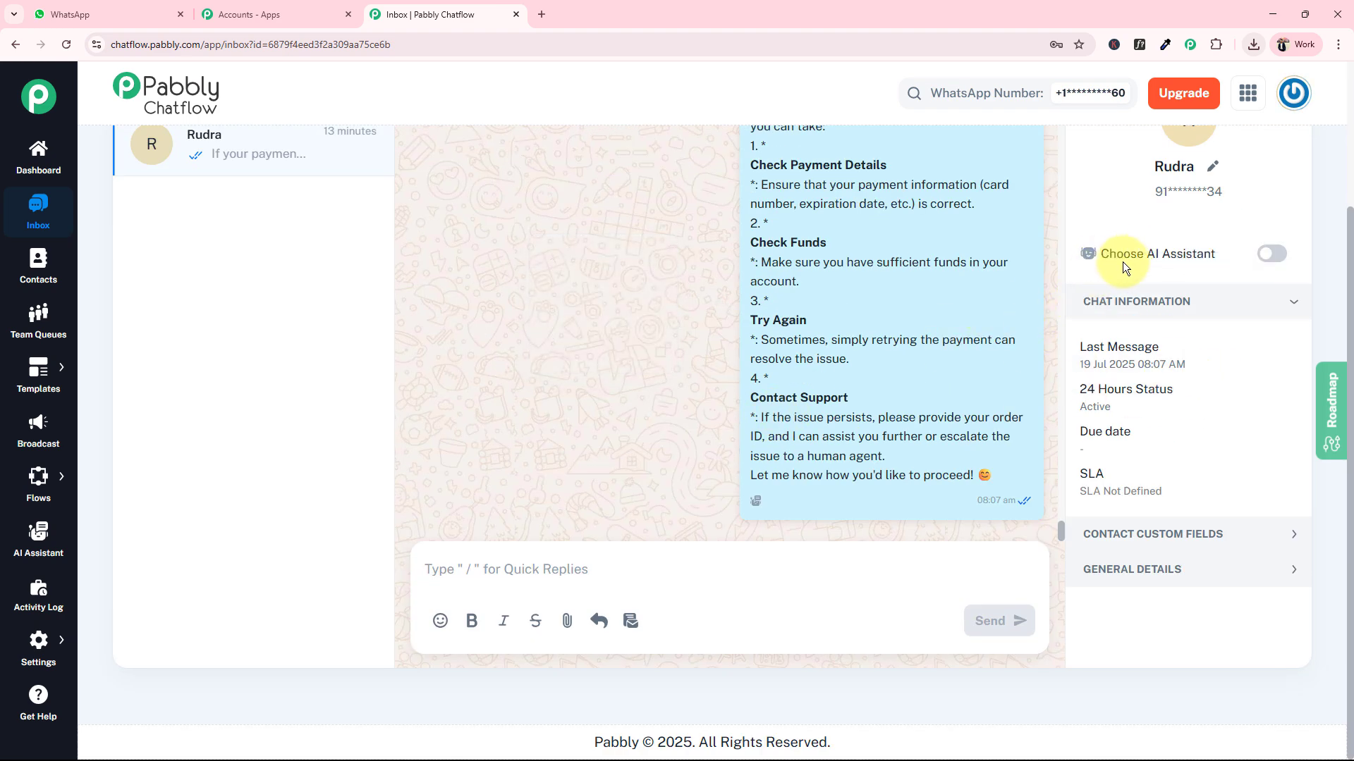
{"action": "left_click", "coordinate": [1271, 255]}
{"action": "left_click", "coordinate": [583, 351]}
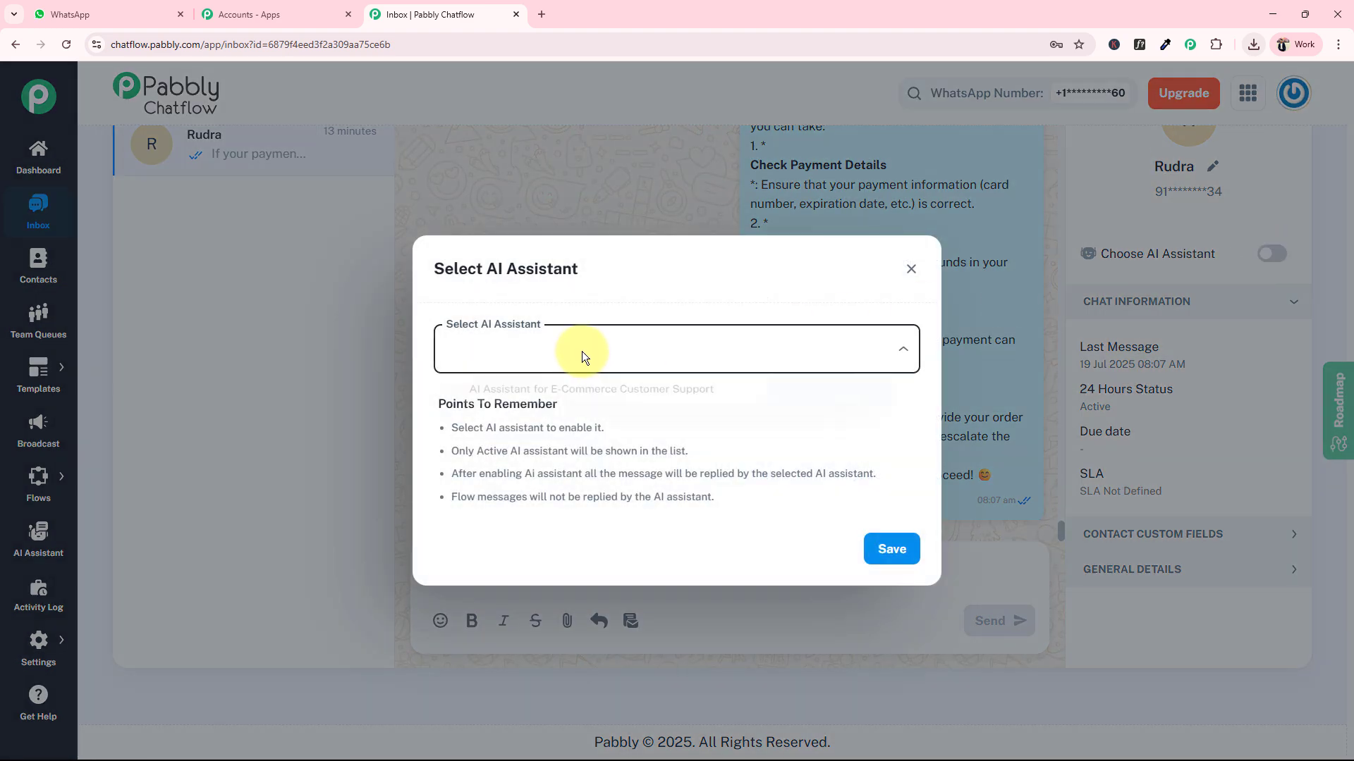
{"action": "left_click", "coordinate": [575, 393]}
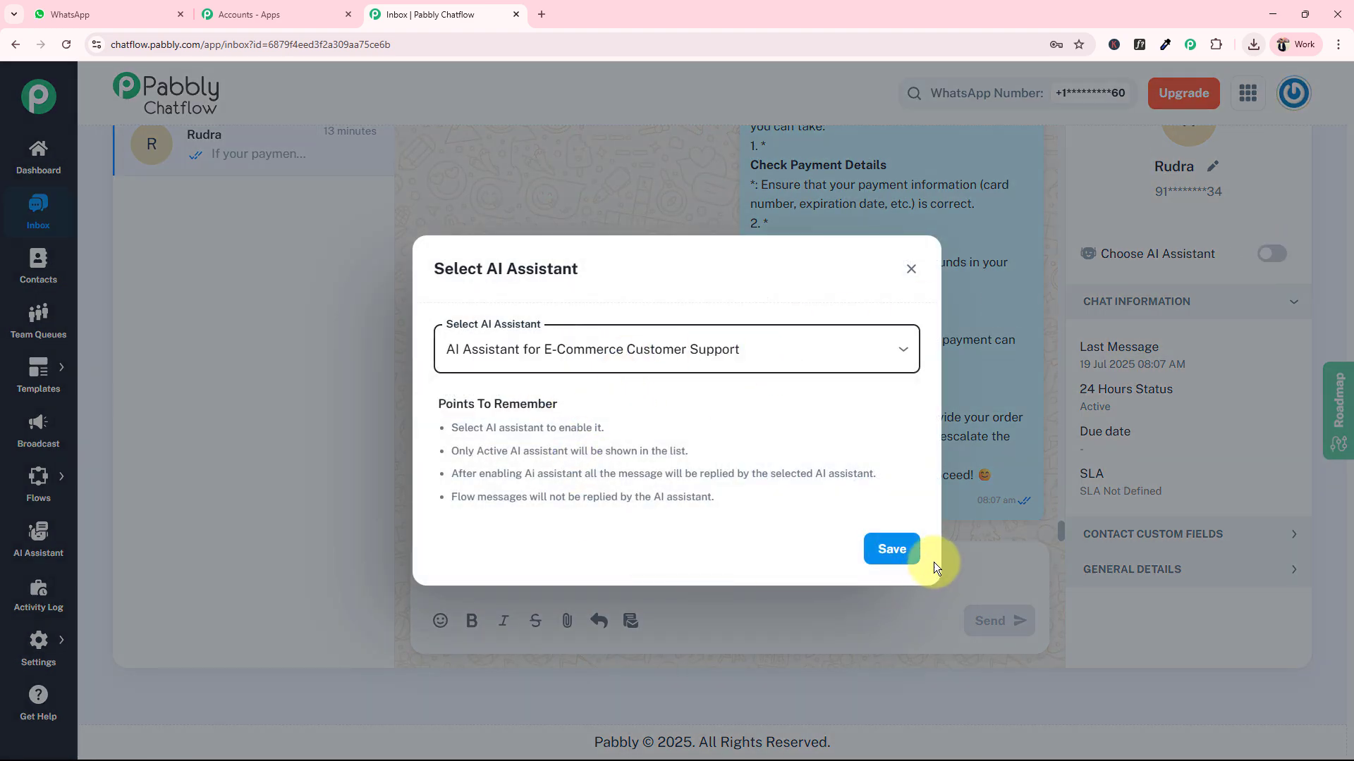
{"action": "left_click", "coordinate": [892, 549]}
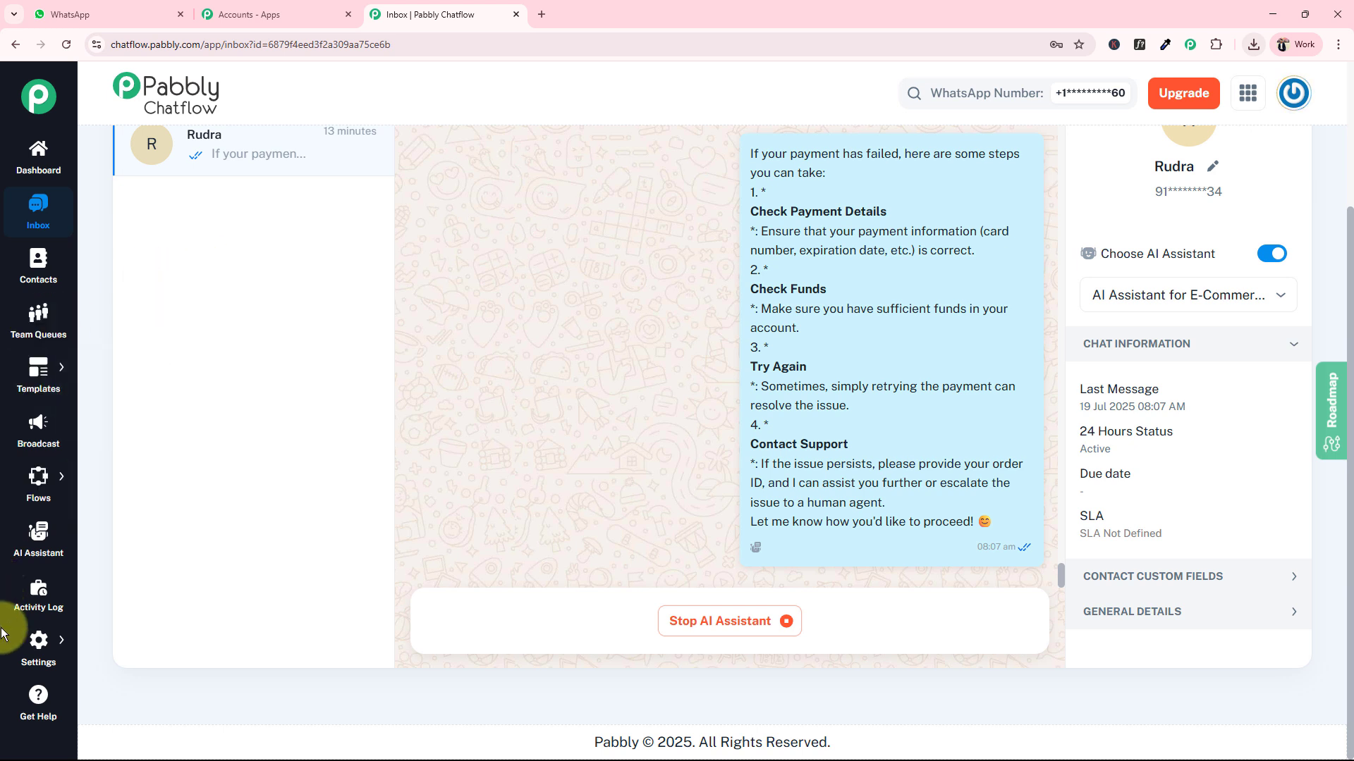
In the inbox settings, select New Contact List as the contact list for the AI auto-reply rule.
{"action": "mouse_move", "coordinate": [11, 666]}
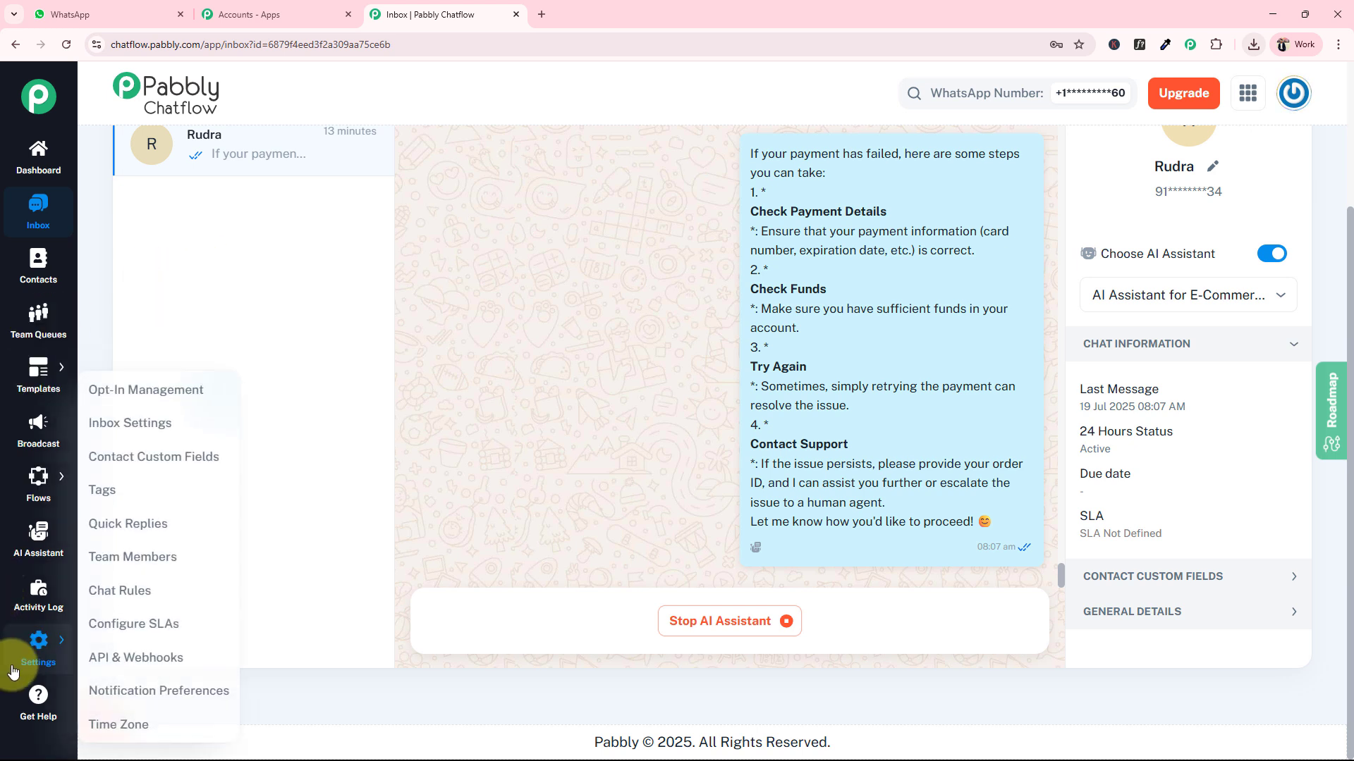
{"action": "left_click", "coordinate": [116, 432]}
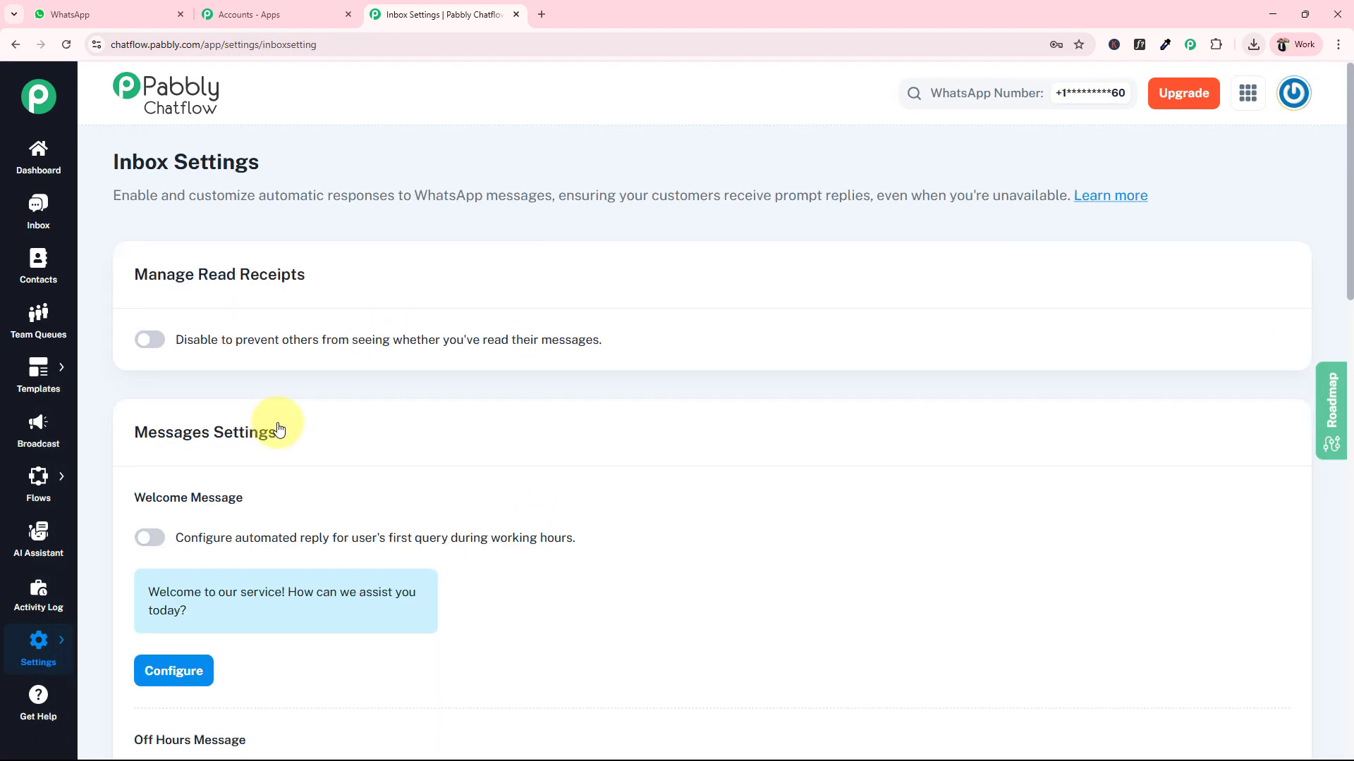
{"action": "scroll", "coordinate": [365, 385], "scroll_direction": "down", "scroll_amount": 15}
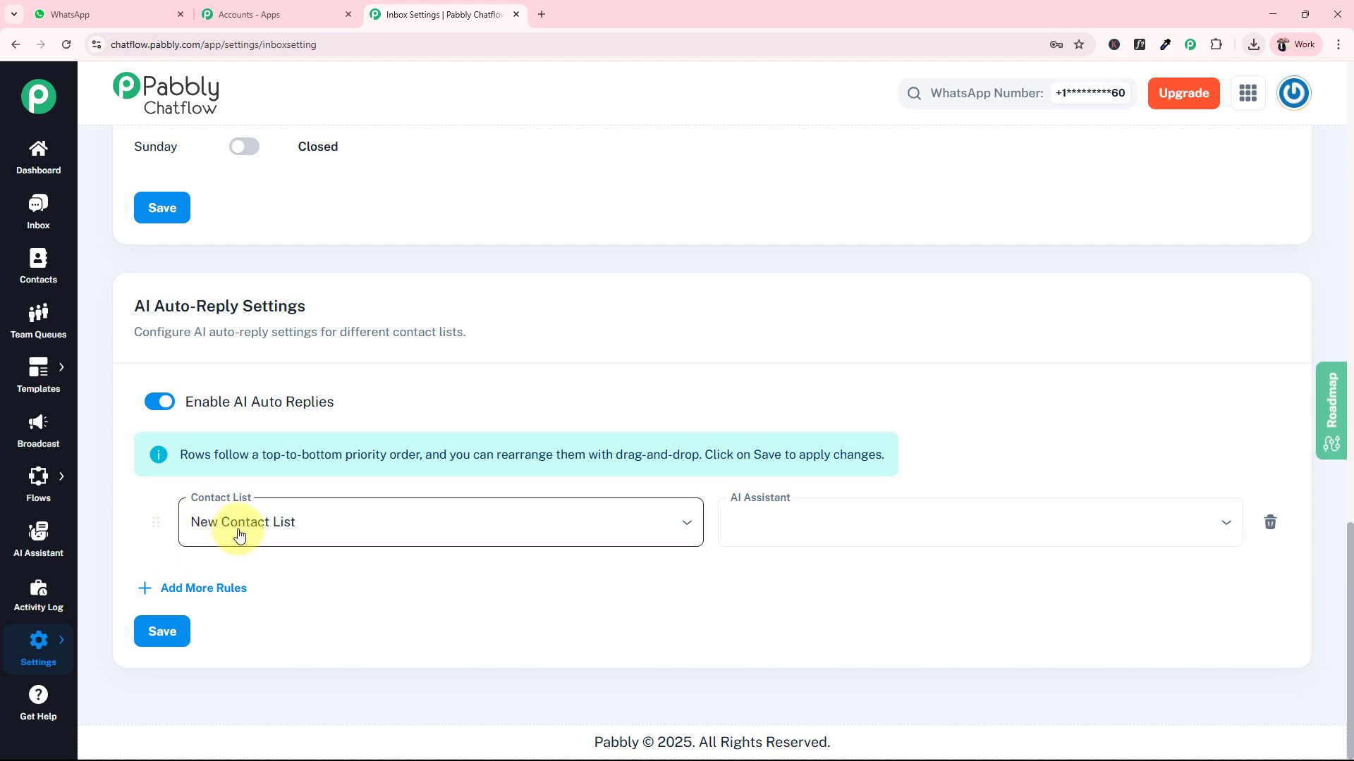
{"action": "left_click", "coordinate": [280, 535]}
{"action": "left_click", "coordinate": [229, 574]}
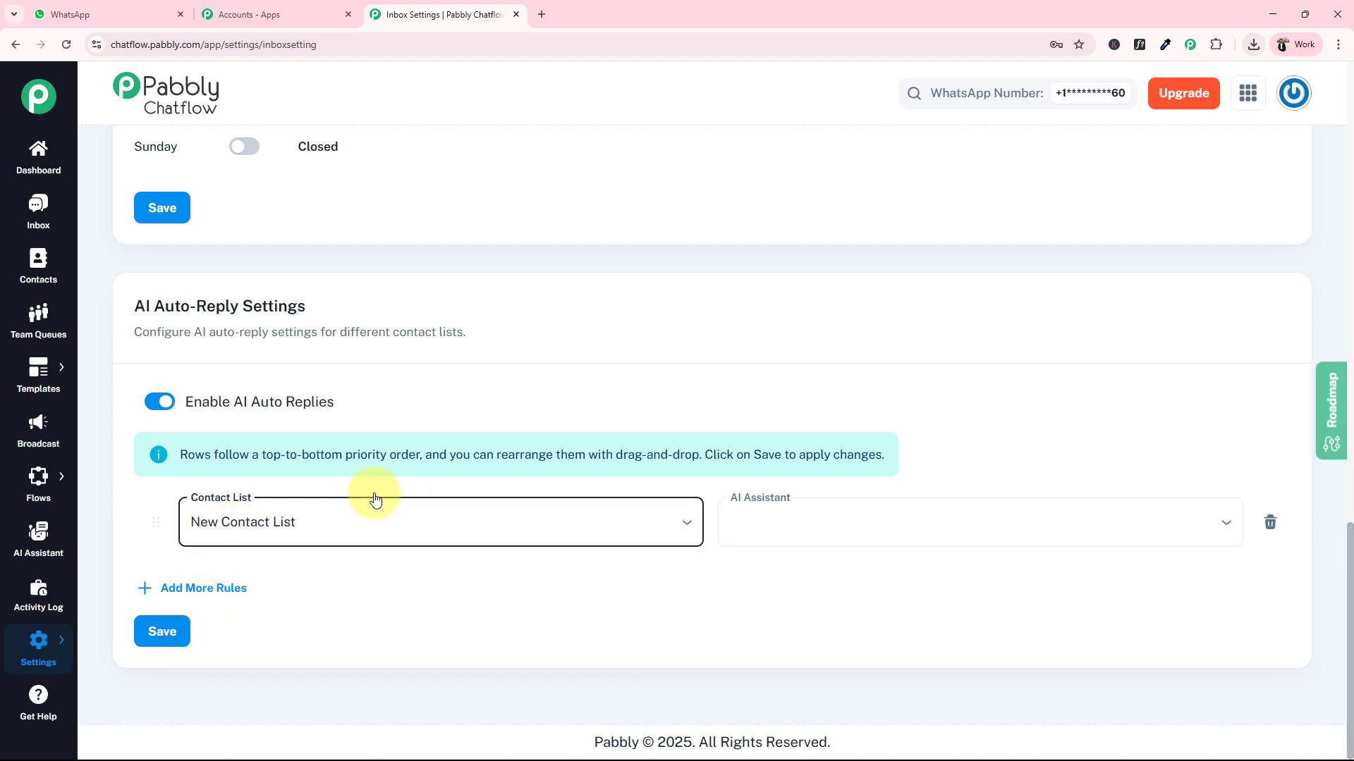
{"action": "left_click", "coordinate": [255, 538]}
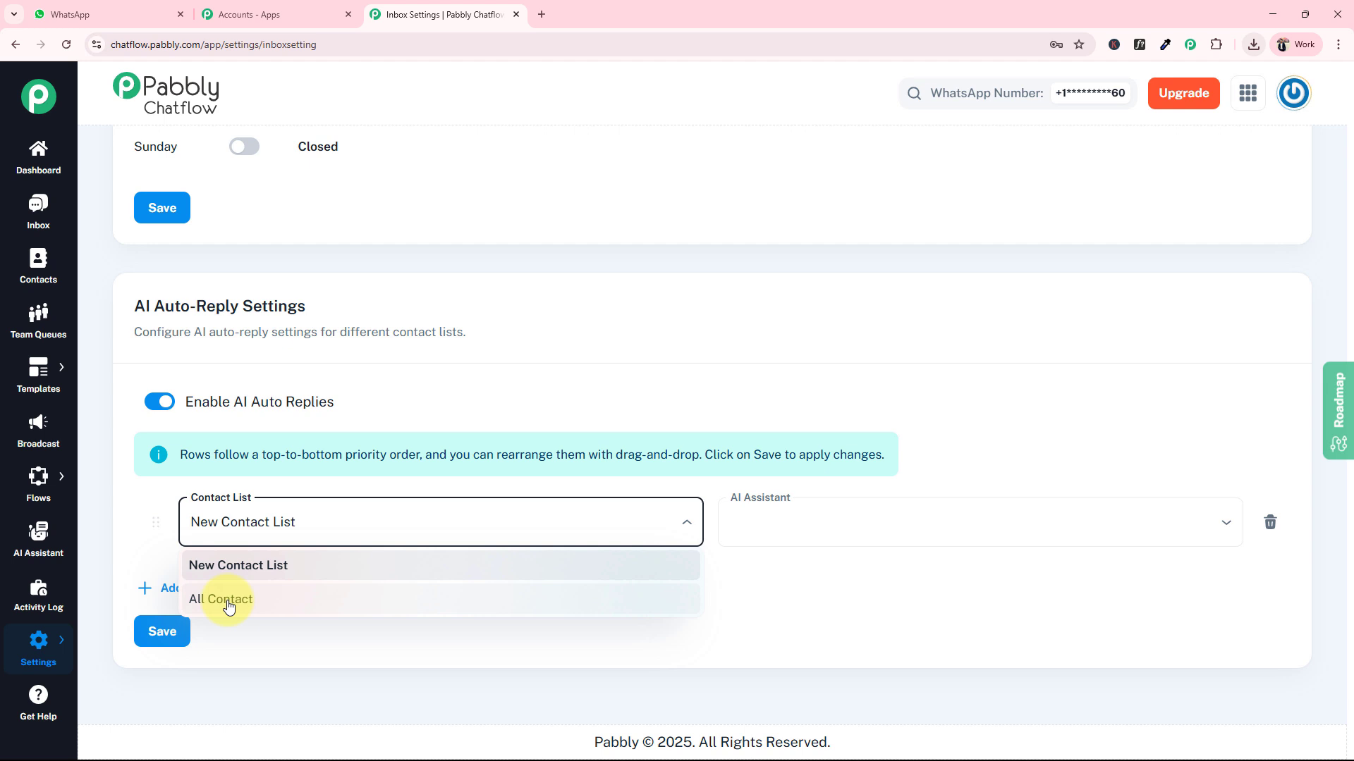
{"action": "left_click", "coordinate": [200, 571]}
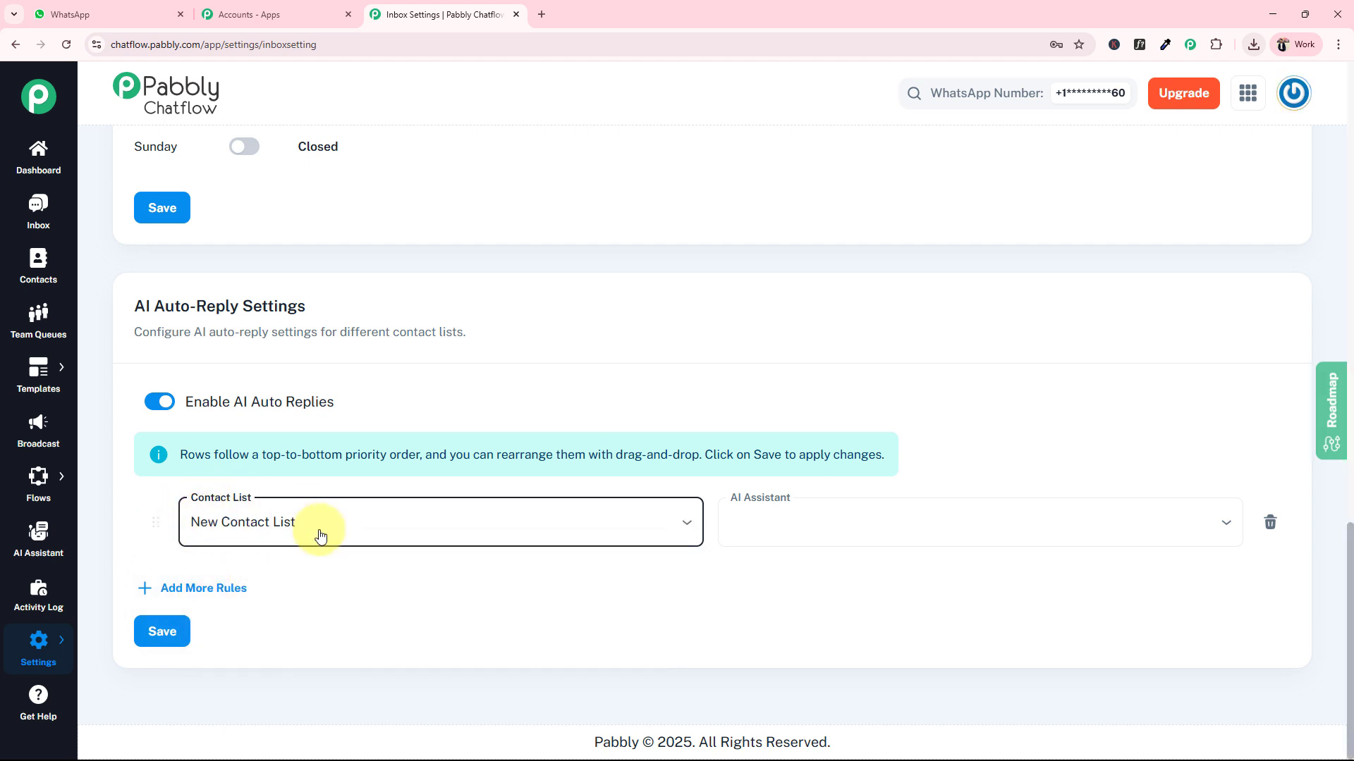
Set the auto-reply rule's assistant to AI Assistant for E-Commerce Customer Support, save it, and return to the list of AI assistants.
{"action": "left_click", "coordinate": [753, 533]}
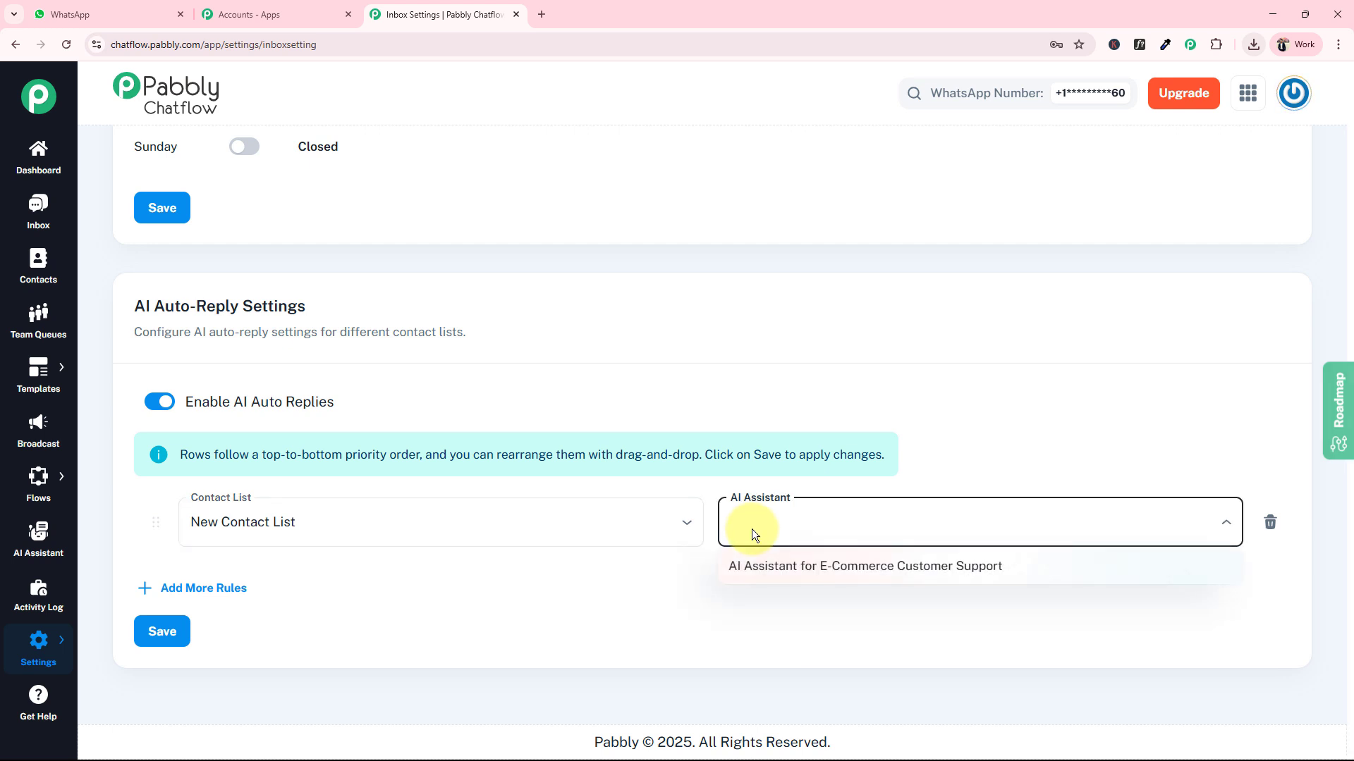
{"action": "left_click", "coordinate": [750, 573]}
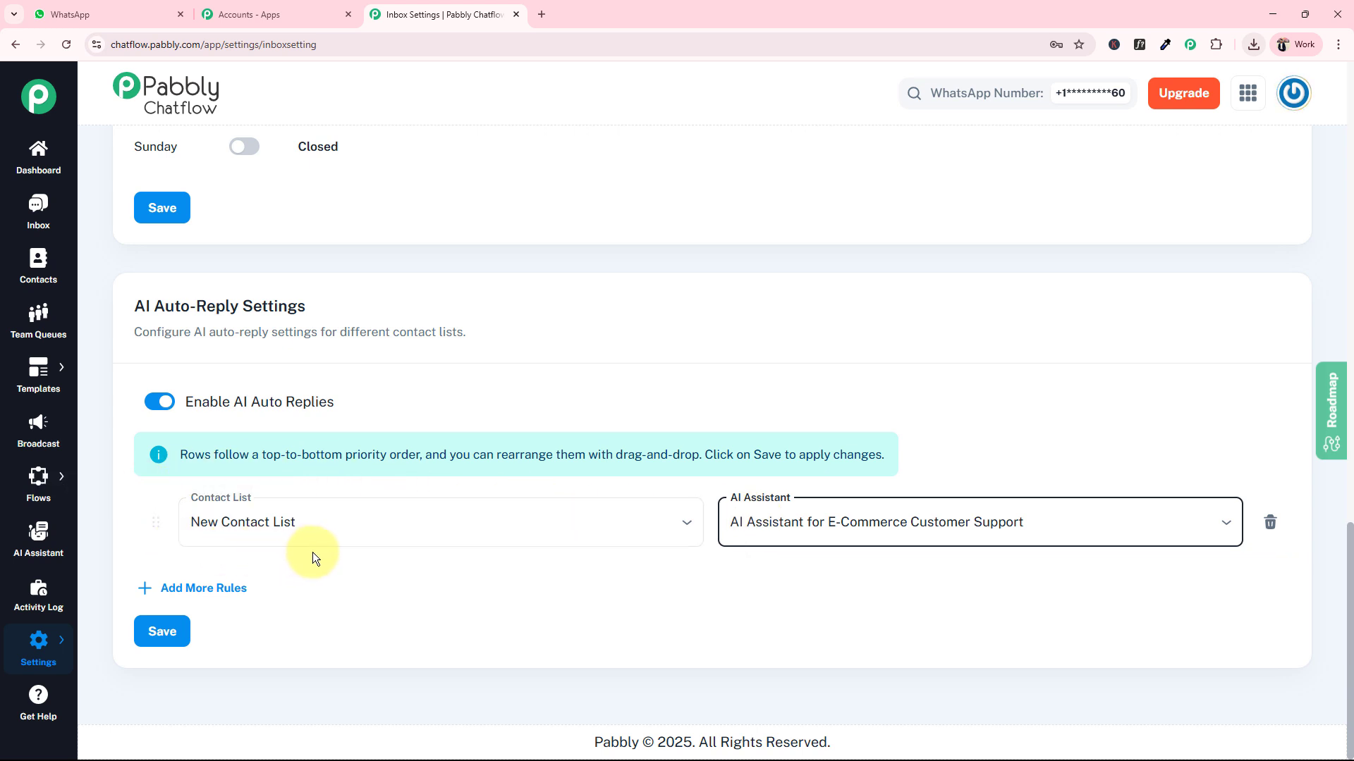
{"action": "left_click", "coordinate": [169, 632]}
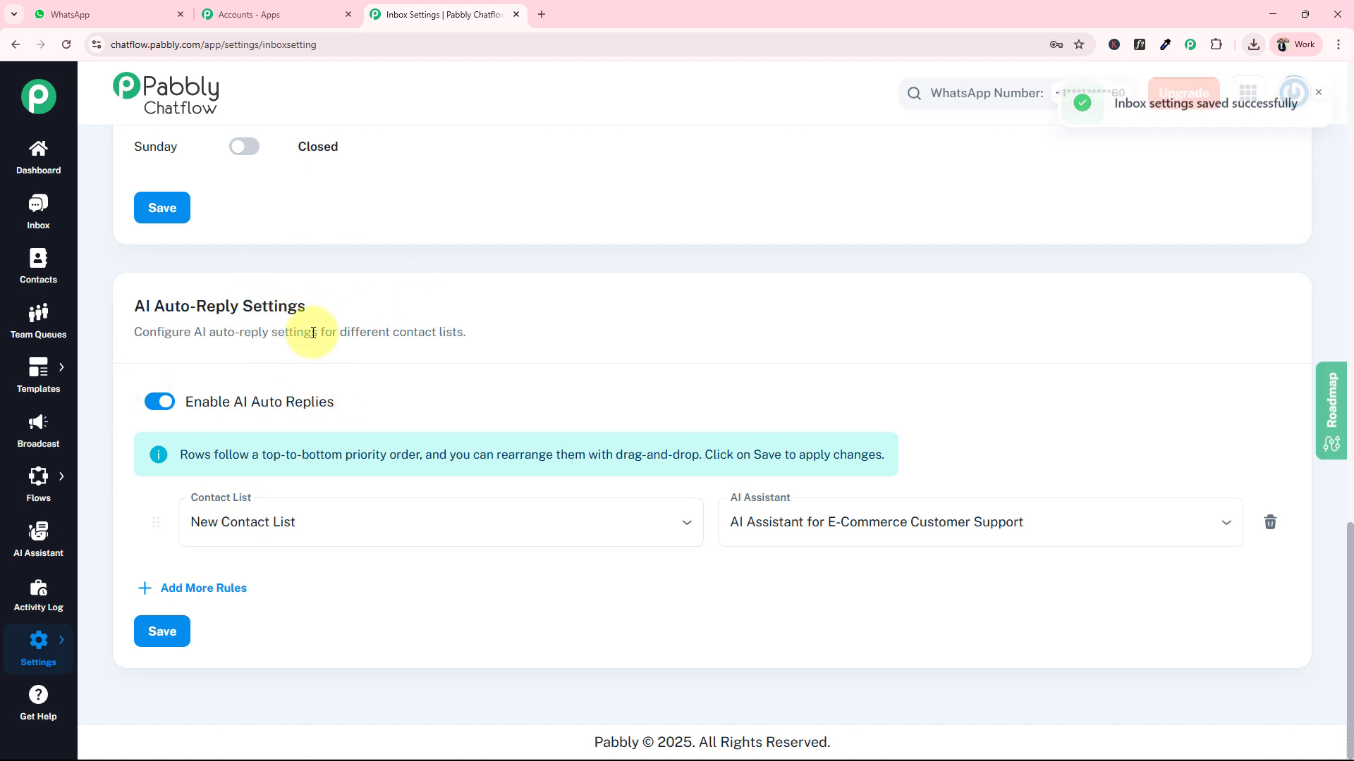
{"action": "left_click", "coordinate": [38, 537]}
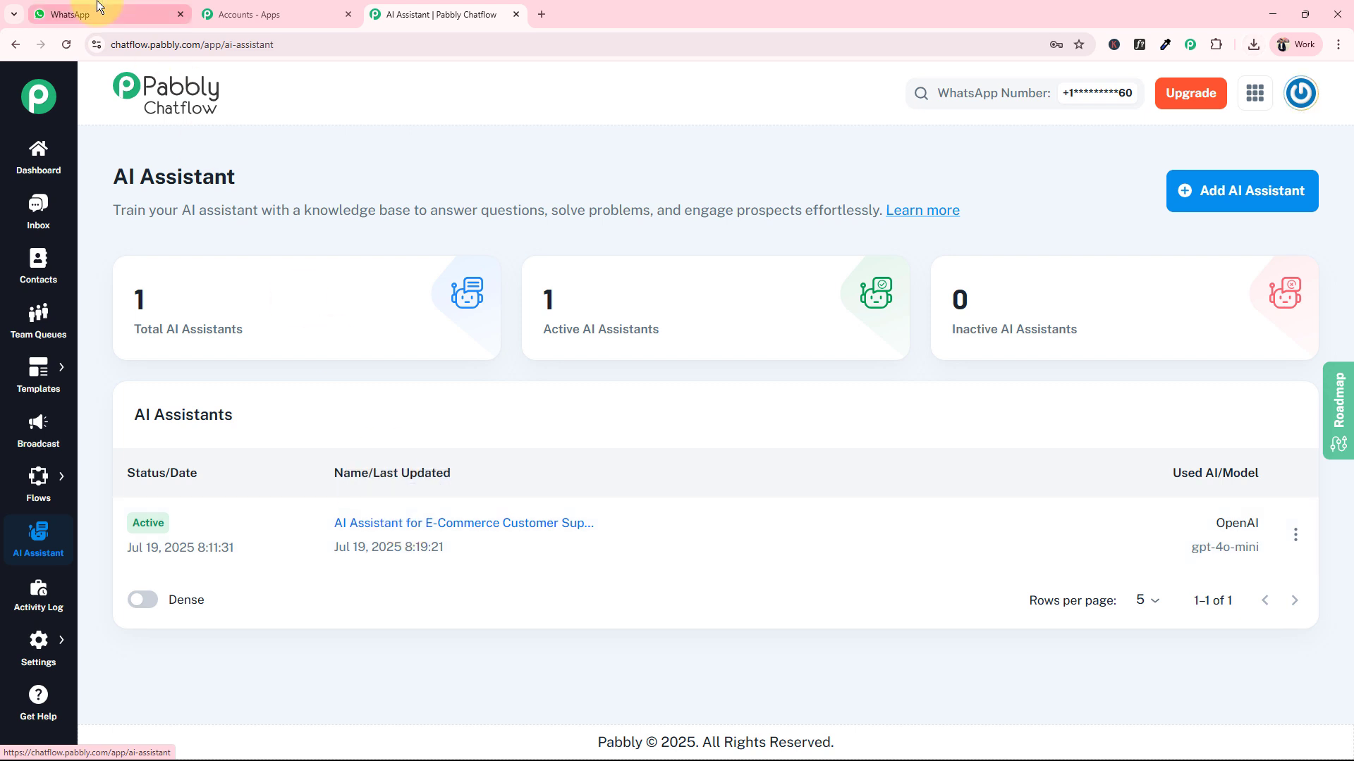
Switch to WhatsApp and send "What are your shipping charges?" in the QuickKart chat.
{"action": "mouse_move", "coordinate": [98, 5]}
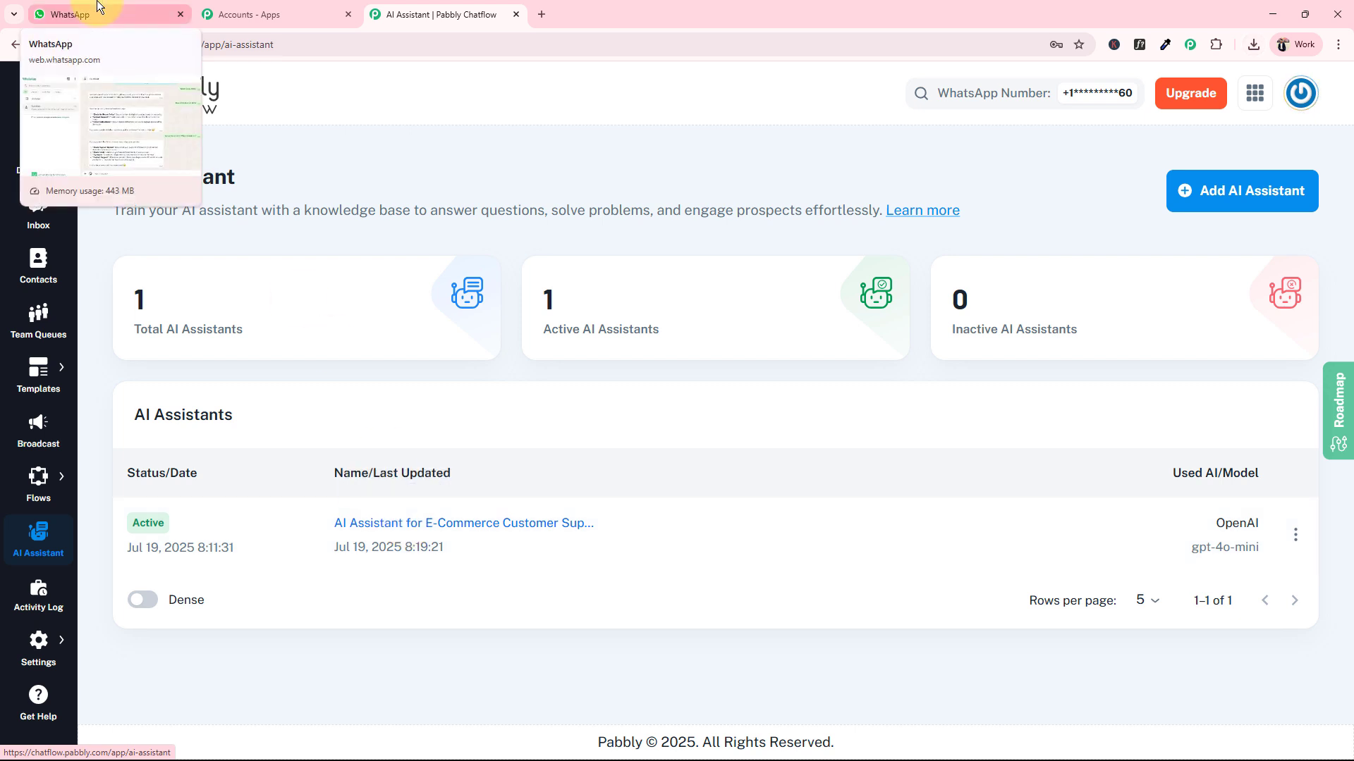
{"action": "left_click", "coordinate": [97, 5]}
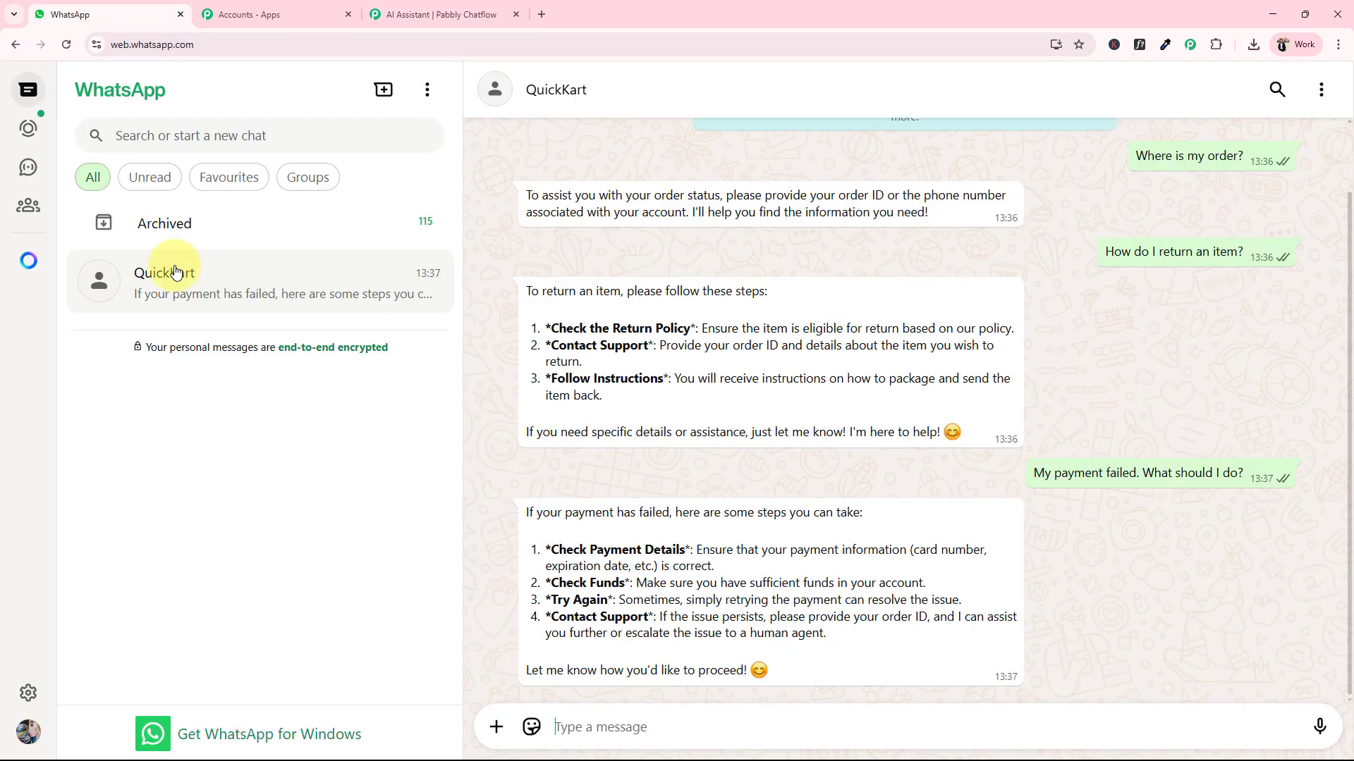
{"action": "type", "text": "What are your shipping charges?"}
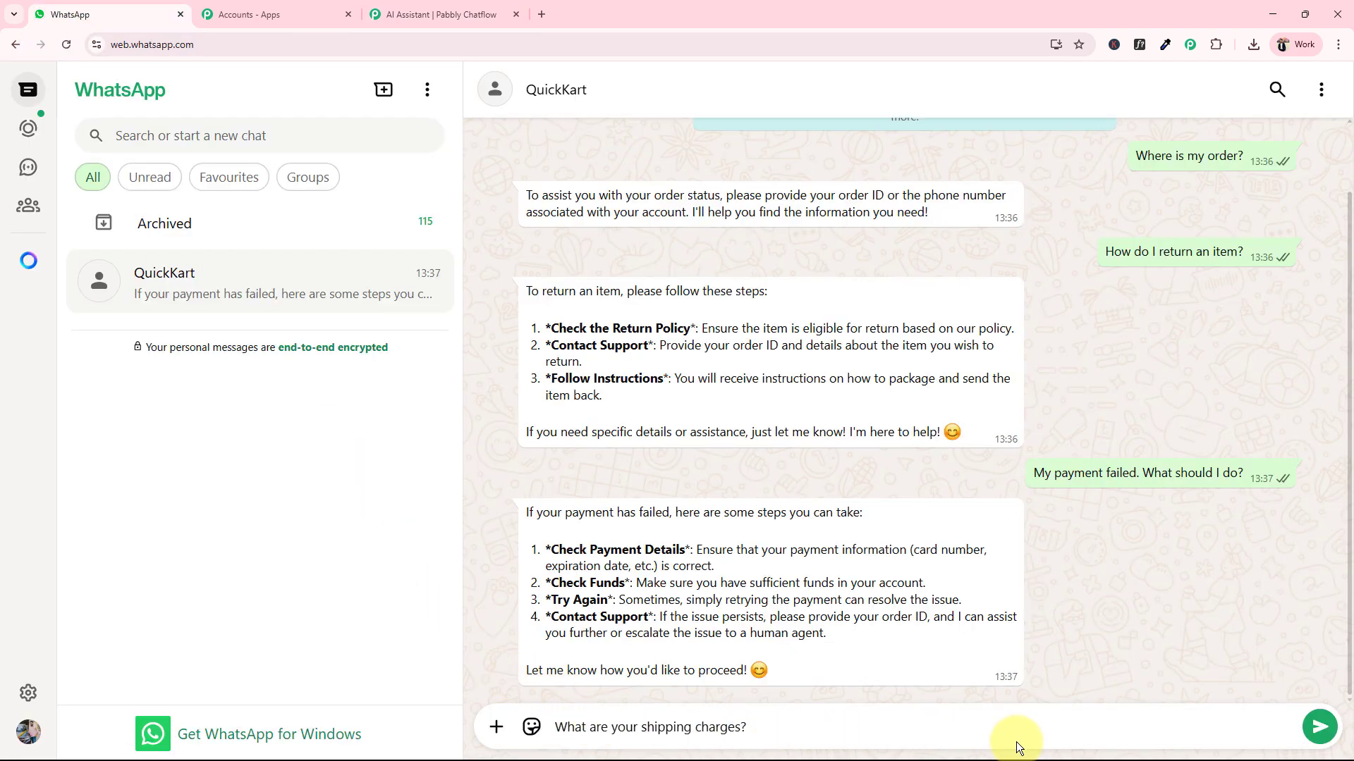
{"action": "left_click", "coordinate": [1319, 728]}
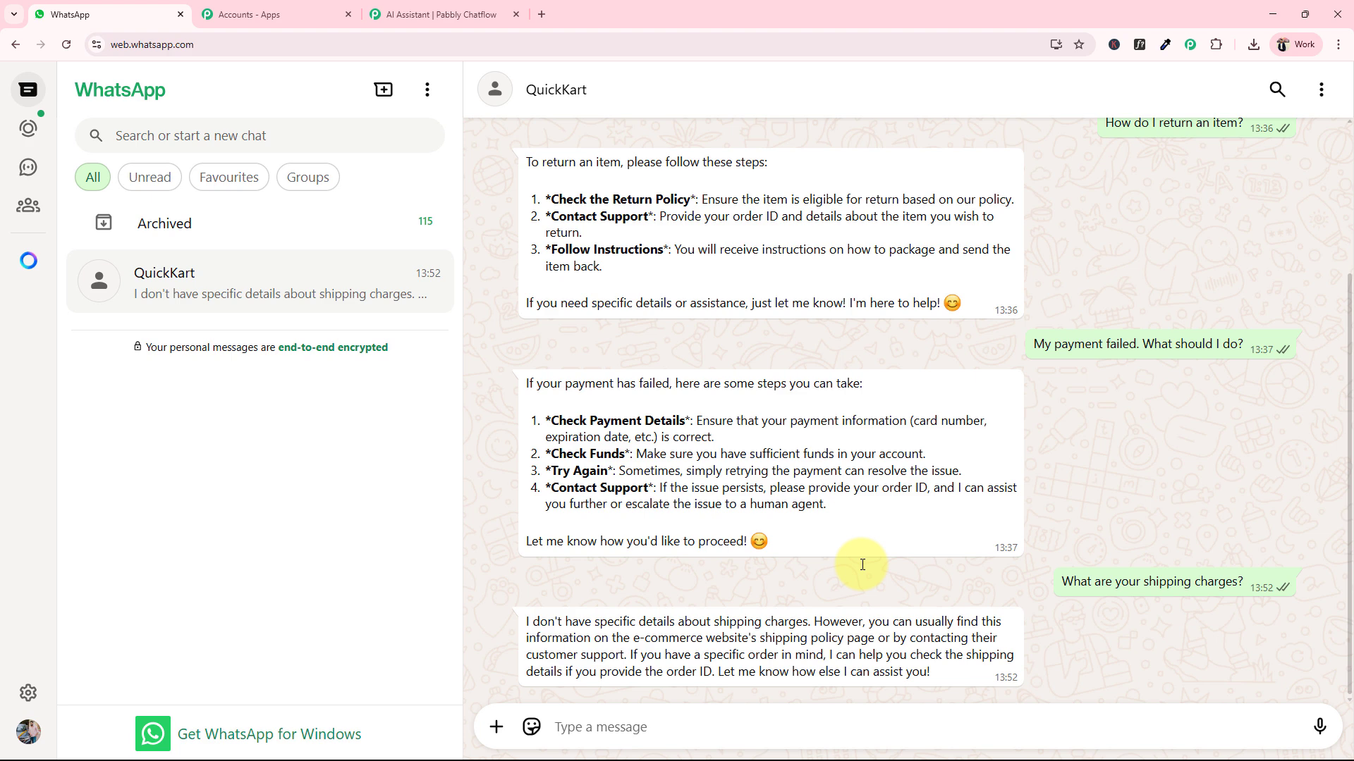
Read the assistant's reply about shipping charges and switch back to the AI assistants list in Pabbly Chatflow.
{"action": "left_click_drag", "start_coordinate": [526, 621], "coordinate": [953, 674]}
{"action": "left_click", "coordinate": [1094, 663]}
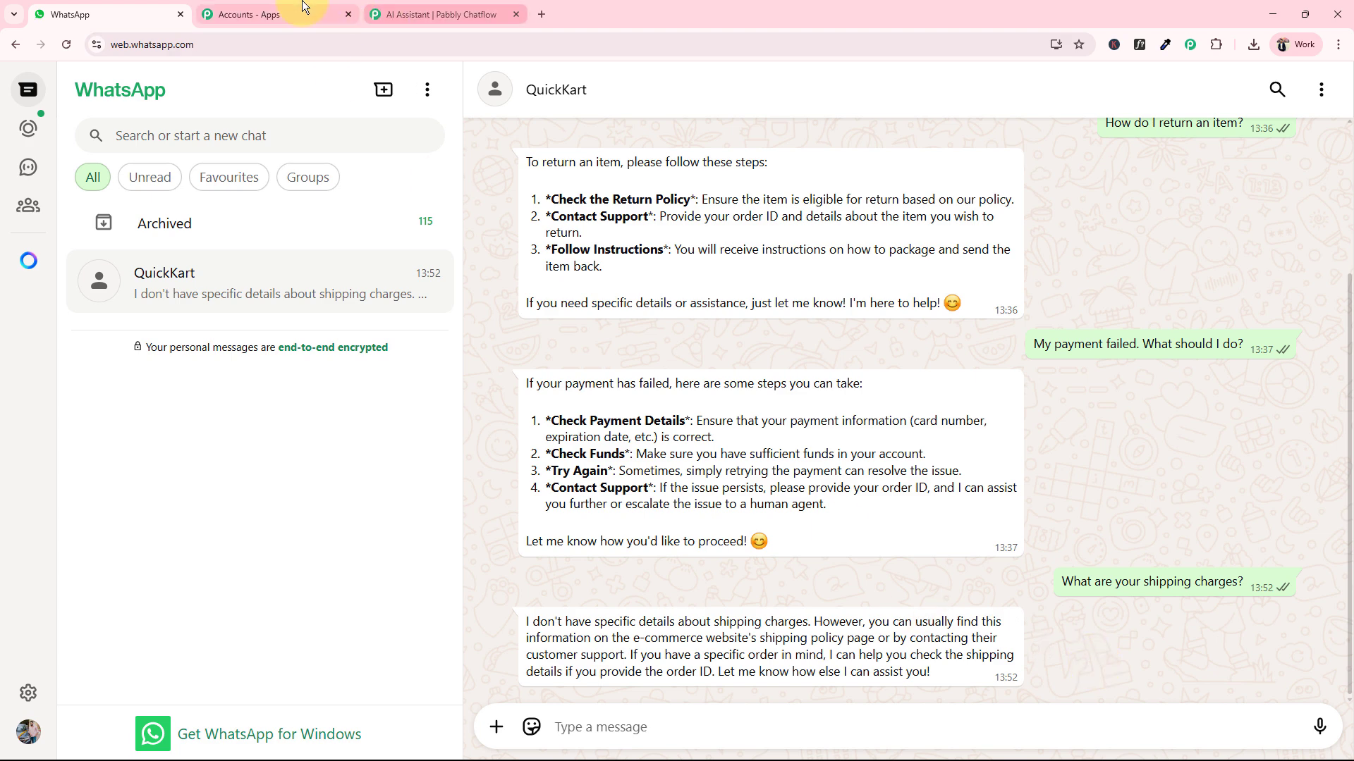
{"action": "left_click", "coordinate": [437, 14]}
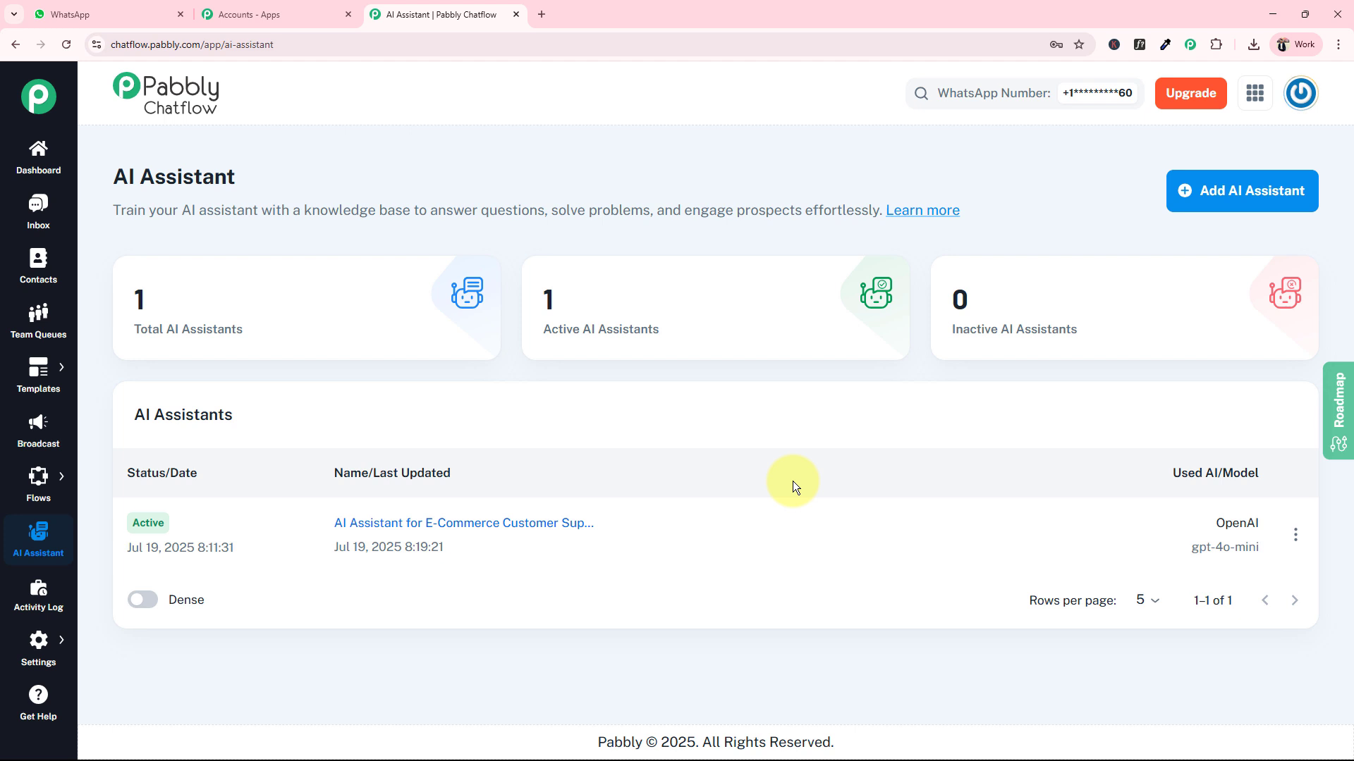